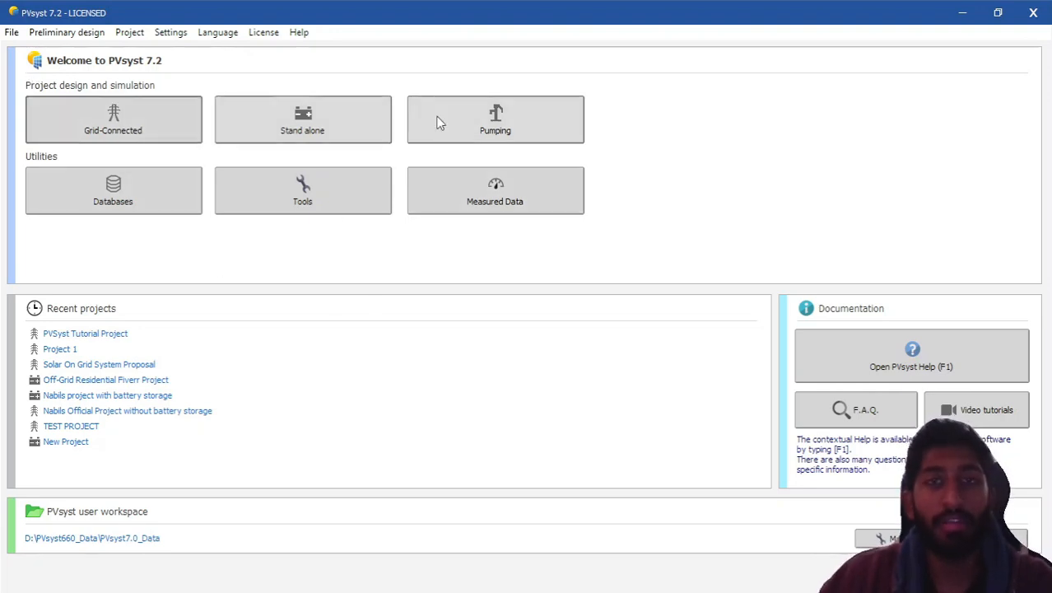
Start a new grid-connected project and maximize its project window
{"action": "left_click", "coordinate": [107, 122]}
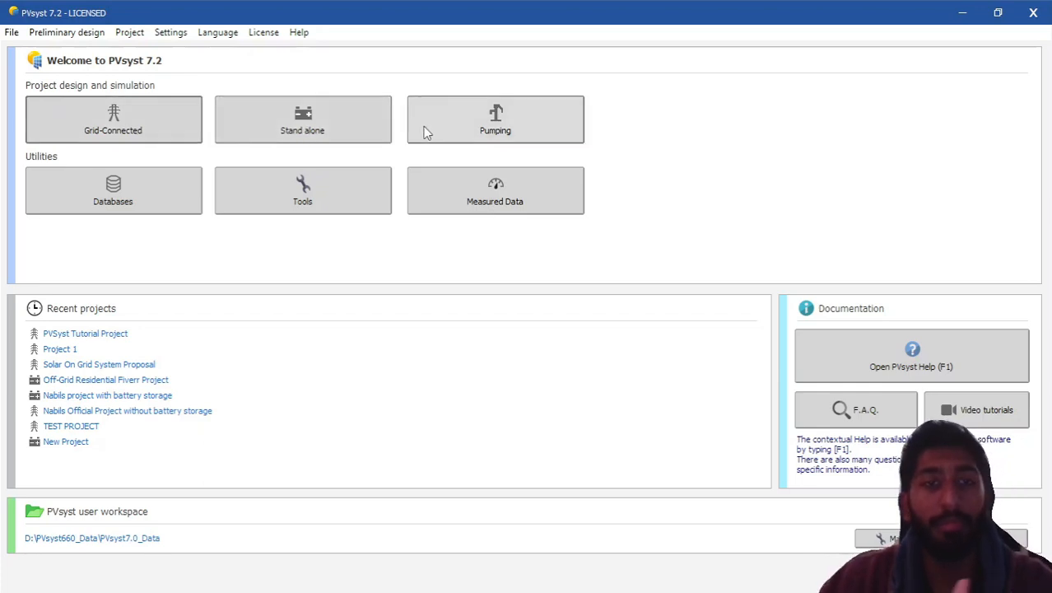
{"action": "left_click", "coordinate": [108, 131]}
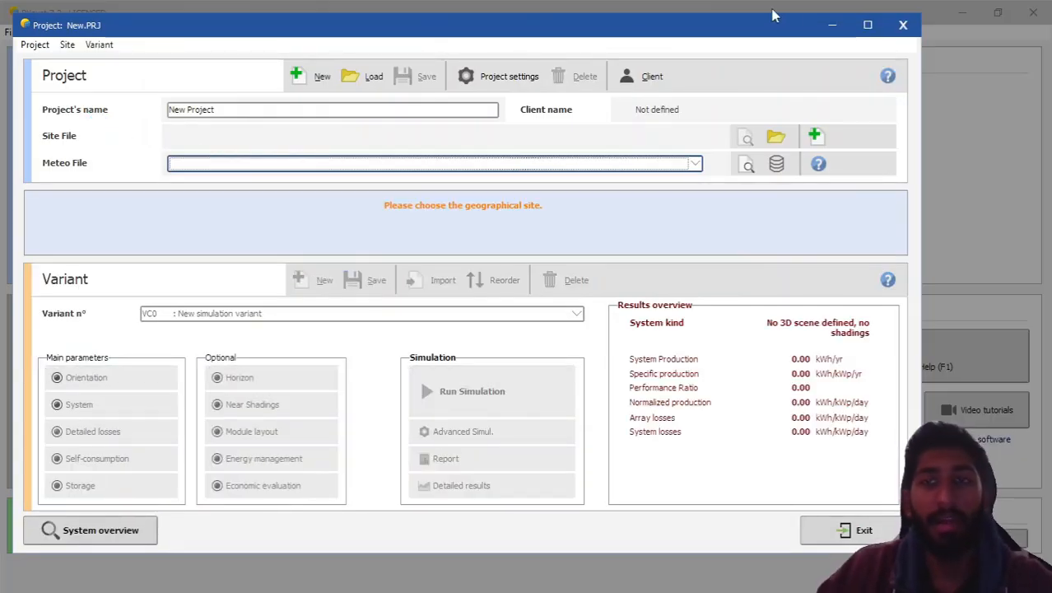
{"action": "left_click", "coordinate": [867, 25]}
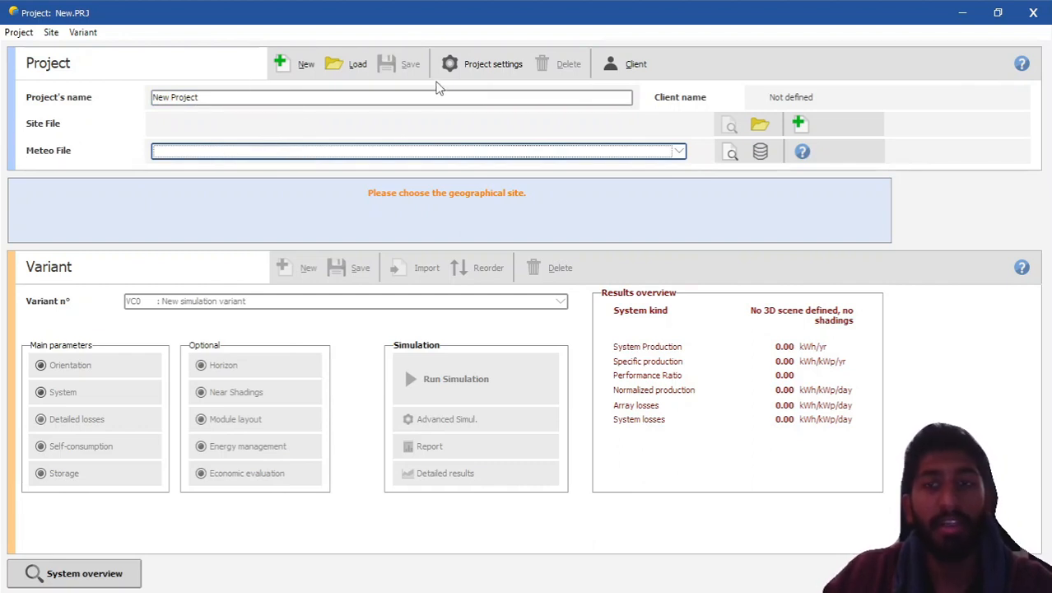
Replace the default project name with "Project 1"
{"action": "double_click", "coordinate": [251, 98]}
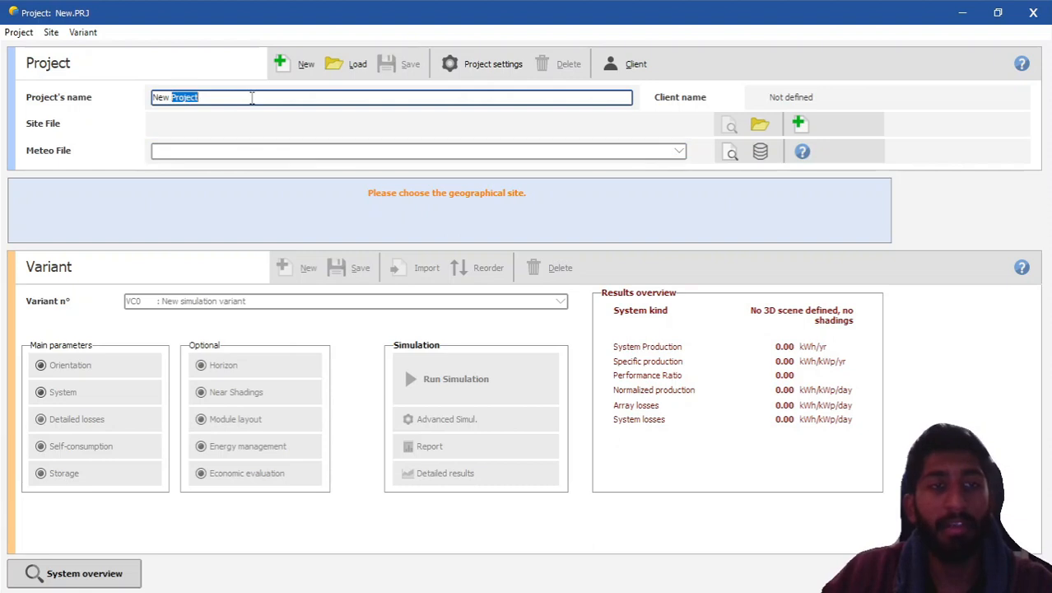
{"action": "left_click", "coordinate": [253, 98]}
{"action": "key", "text": "BackSpace"}
{"action": "key", "text": "BackSpace"}
{"action": "key", "text": "BackSpace"}
{"action": "key", "text": "BackSpace"}
{"action": "key", "text": "BackSpace"}
{"action": "key", "text": "BackSpace"}
{"action": "key", "text": "BackSpace"}
{"action": "key", "text": "BackSpace"}
{"action": "key", "text": "BackSpace"}
{"action": "key", "text": "BackSpace"}
{"action": "key", "text": "BackSpace"}
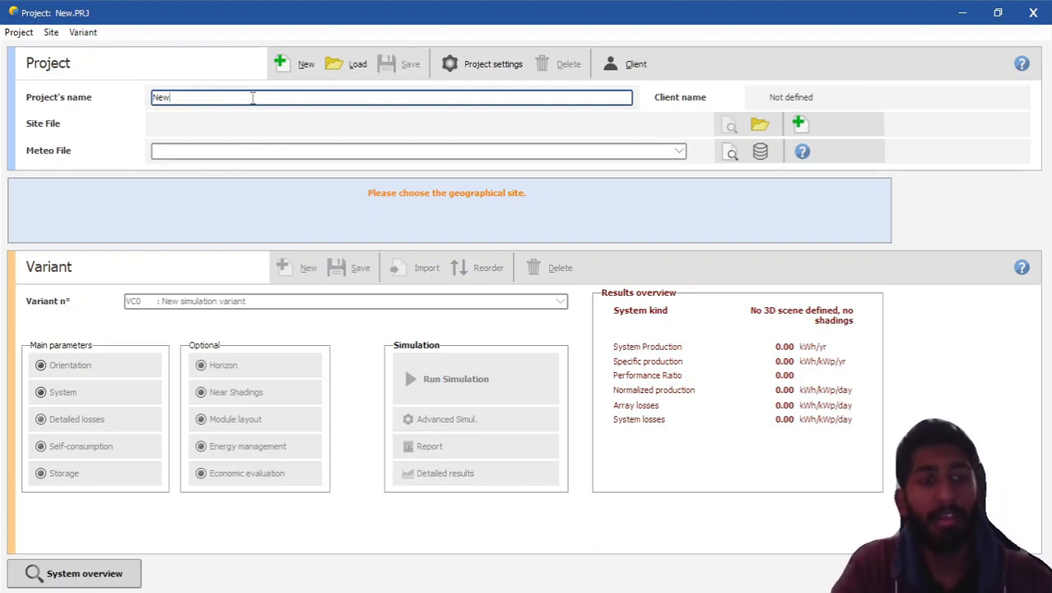
{"action": "key", "text": "Caps_Lock"}
{"action": "type", "text": "P"}
{"action": "key", "text": "Caps_Lock"}
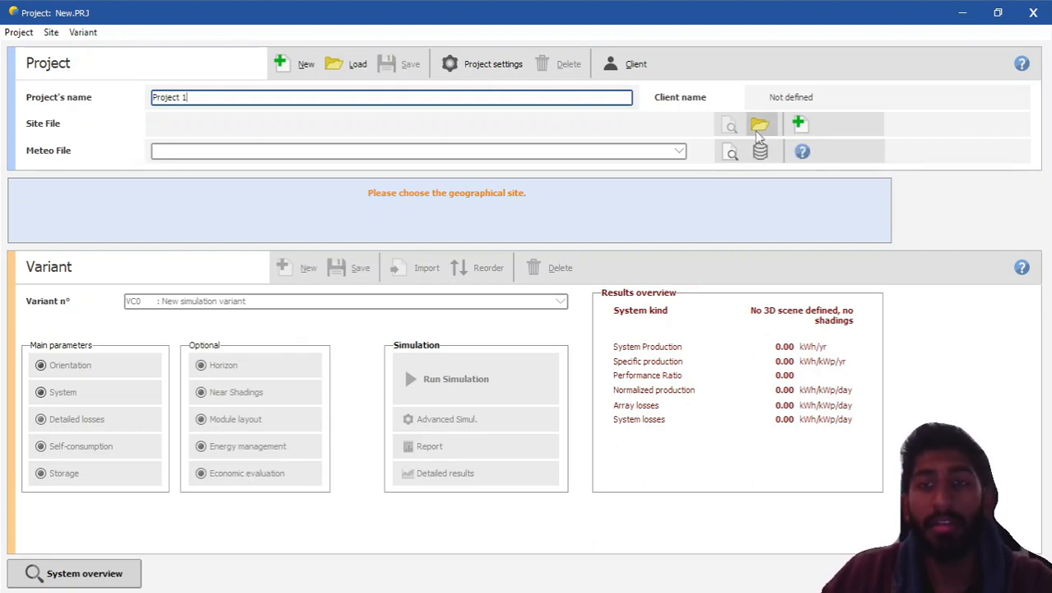
Open the geographical site database for the project's site file and look through the Asian sites
{"action": "left_click", "coordinate": [798, 123]}
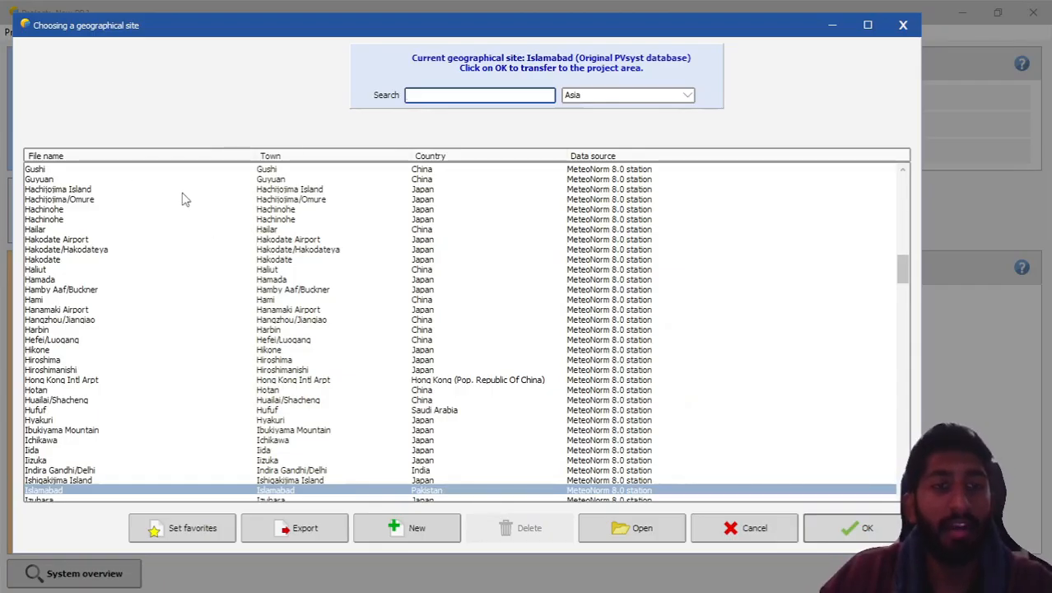
{"action": "scroll", "coordinate": [418, 220], "scroll_direction": "up", "scroll_amount": 2}
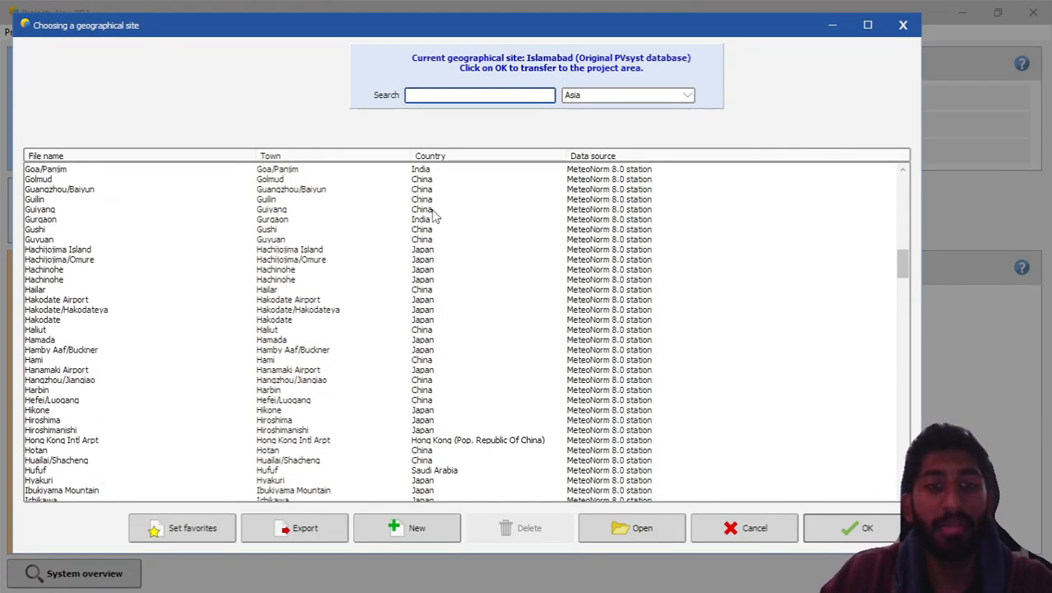
{"action": "scroll", "coordinate": [411, 322], "scroll_direction": "down", "scroll_amount": 5}
{"action": "scroll", "coordinate": [412, 326], "scroll_direction": "down", "scroll_amount": 6}
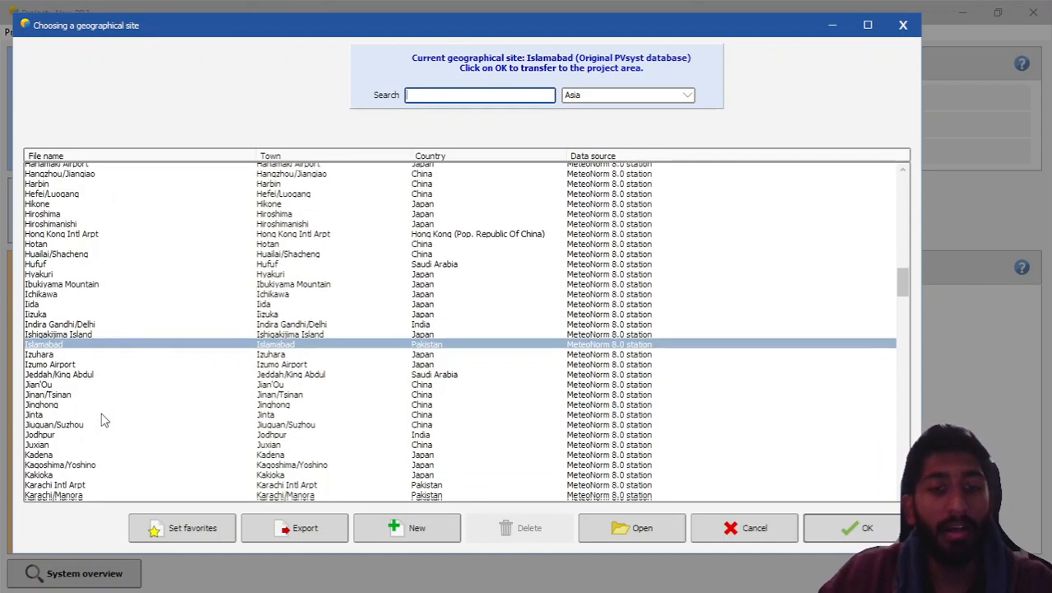
{"action": "scroll", "coordinate": [233, 265], "scroll_direction": "down", "scroll_amount": 1}
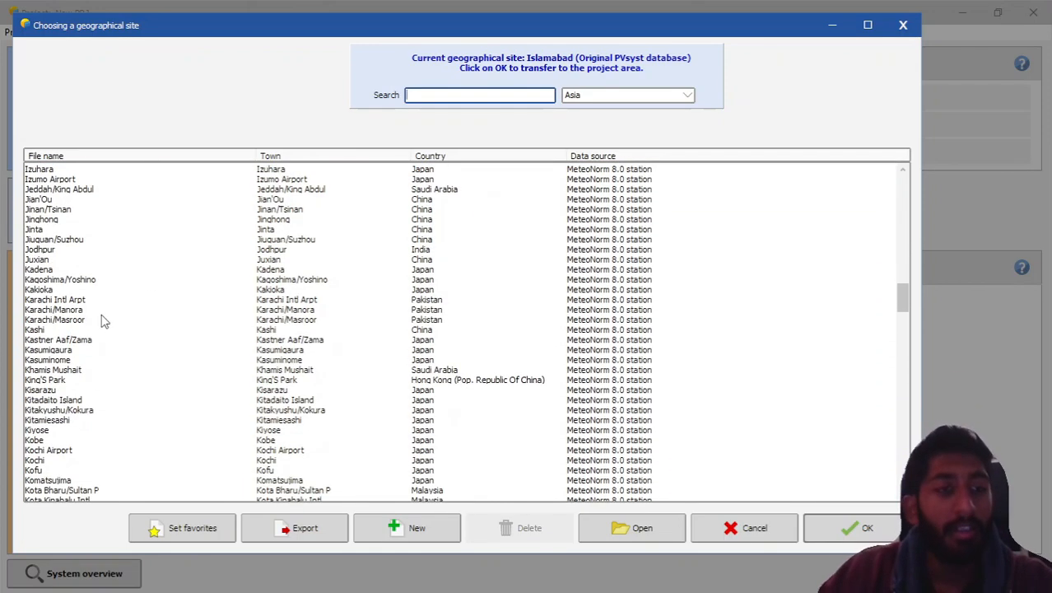
{"action": "scroll", "coordinate": [363, 305], "scroll_direction": "down", "scroll_amount": 2}
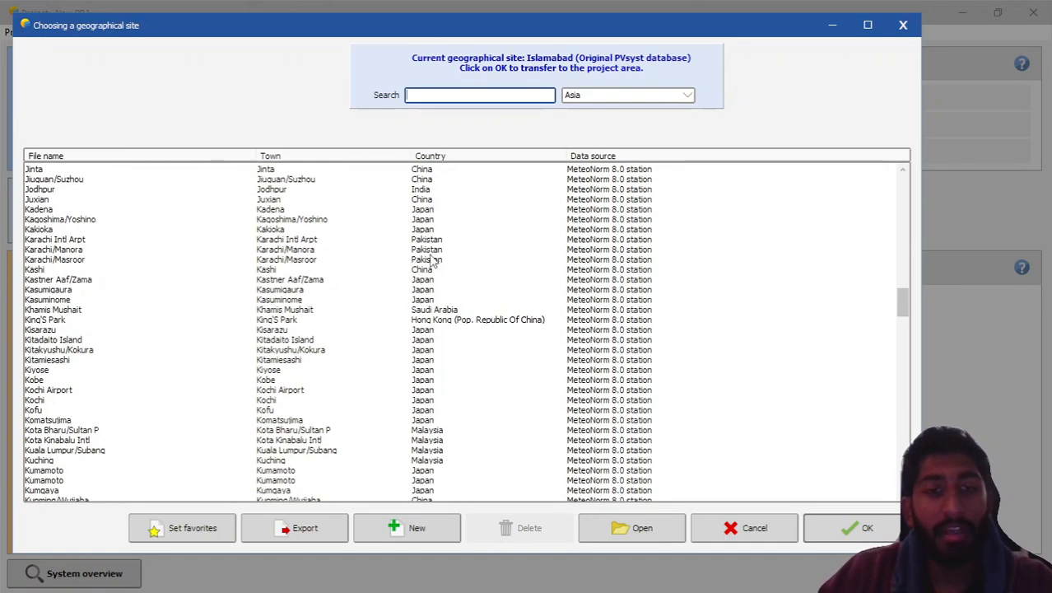
Filter the geographical sites by the country Pakistan and choose the Islamabad MeteoNorm 8.0 station as the project site
{"action": "left_click", "coordinate": [578, 96]}
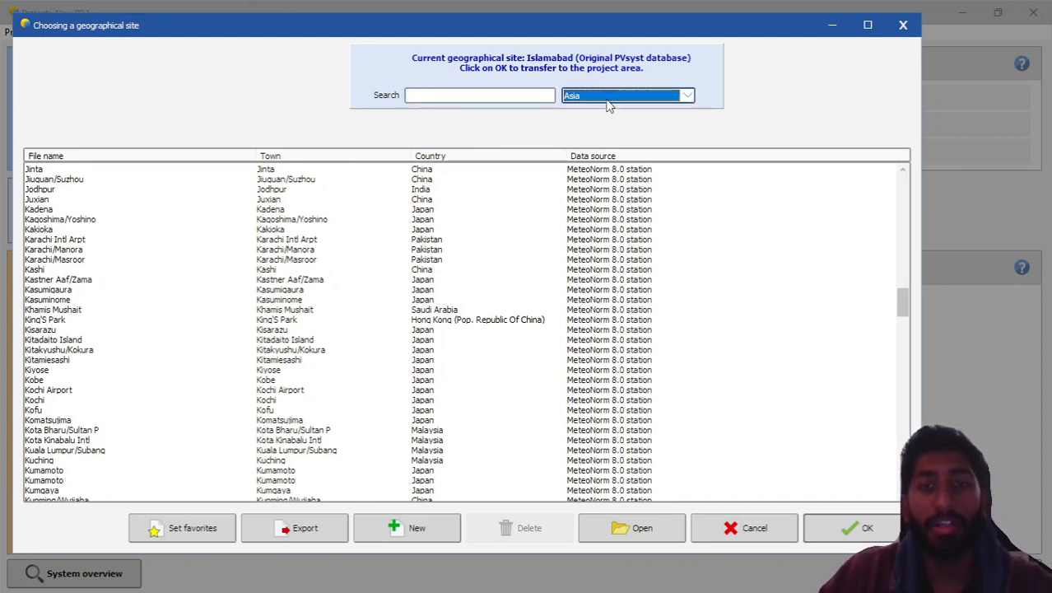
{"action": "left_click", "coordinate": [606, 97]}
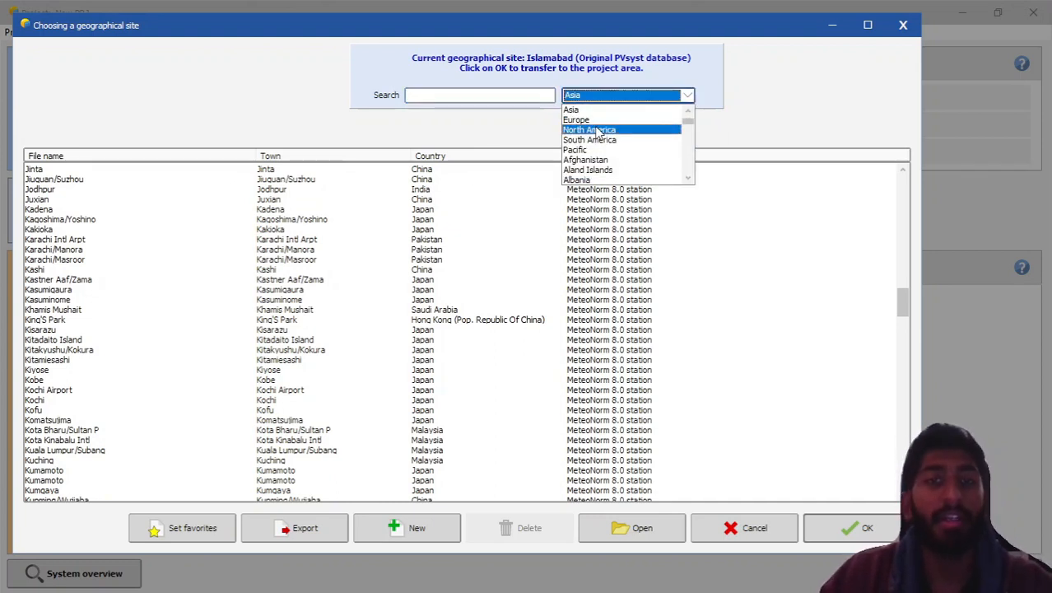
{"action": "scroll", "coordinate": [616, 149], "scroll_direction": "down", "scroll_amount": 1}
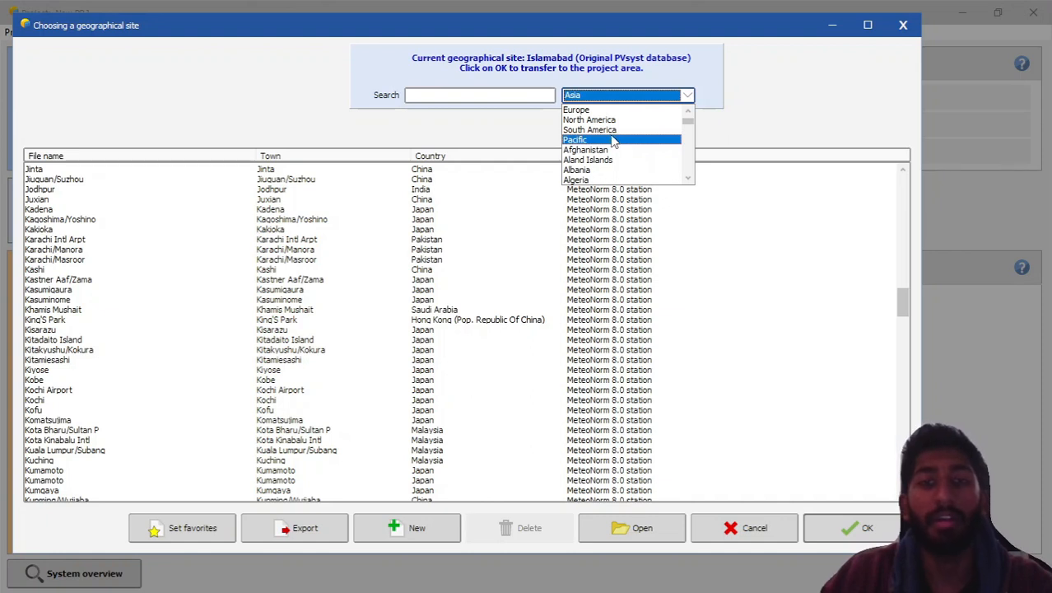
{"action": "scroll", "coordinate": [614, 144], "scroll_direction": "down", "scroll_amount": 1}
{"action": "scroll", "coordinate": [622, 150], "scroll_direction": "down", "scroll_amount": 9}
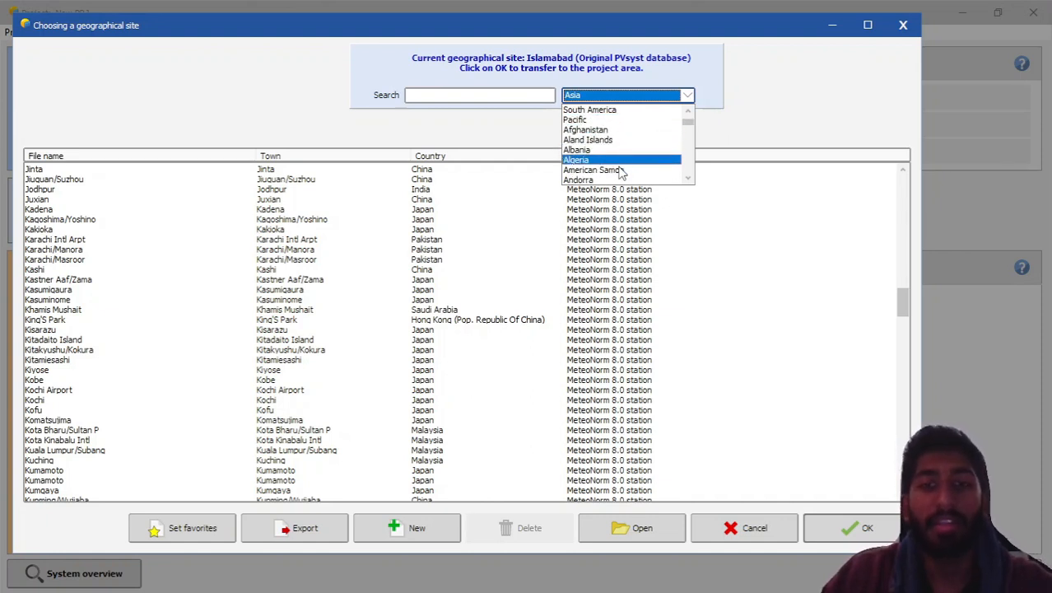
{"action": "scroll", "coordinate": [608, 101], "scroll_direction": "up", "scroll_amount": 16}
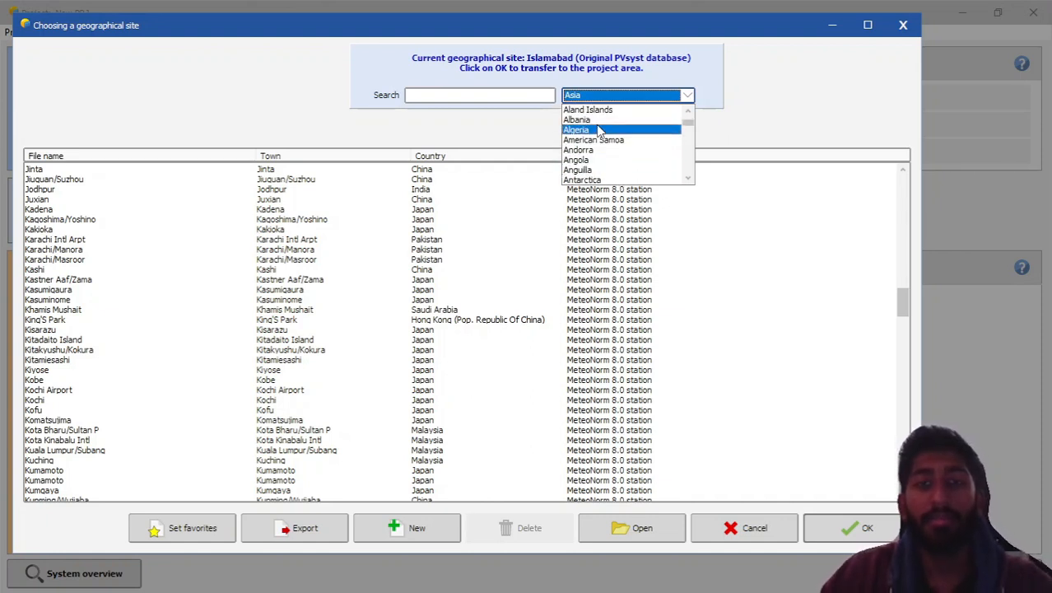
{"action": "key", "text": "Caps_Lock"}
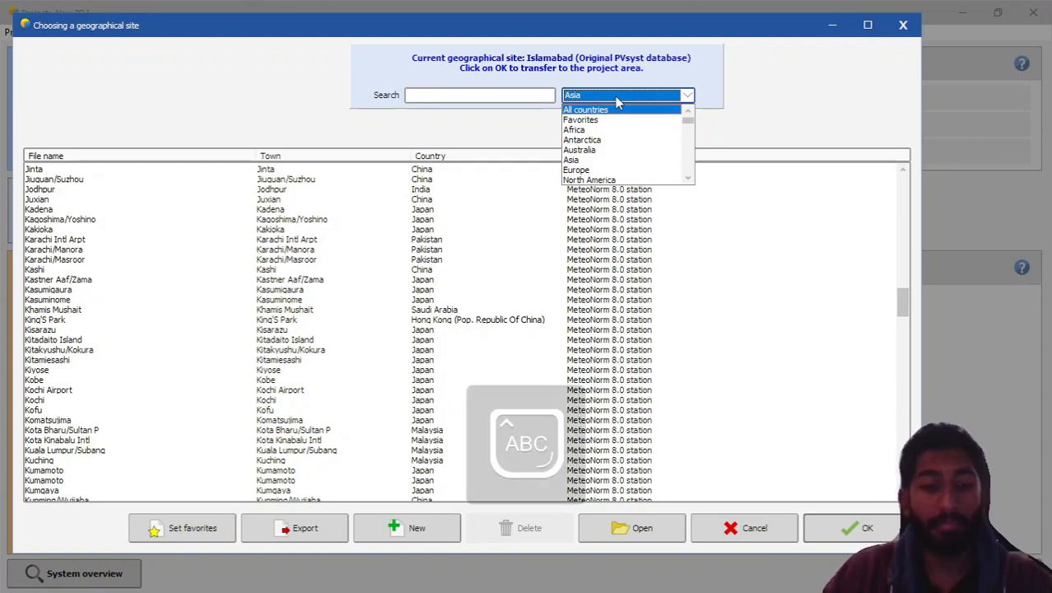
{"action": "type", "text": "P"}
{"action": "key", "text": "Caps_Lock"}
{"action": "type", "text": "akistan"}
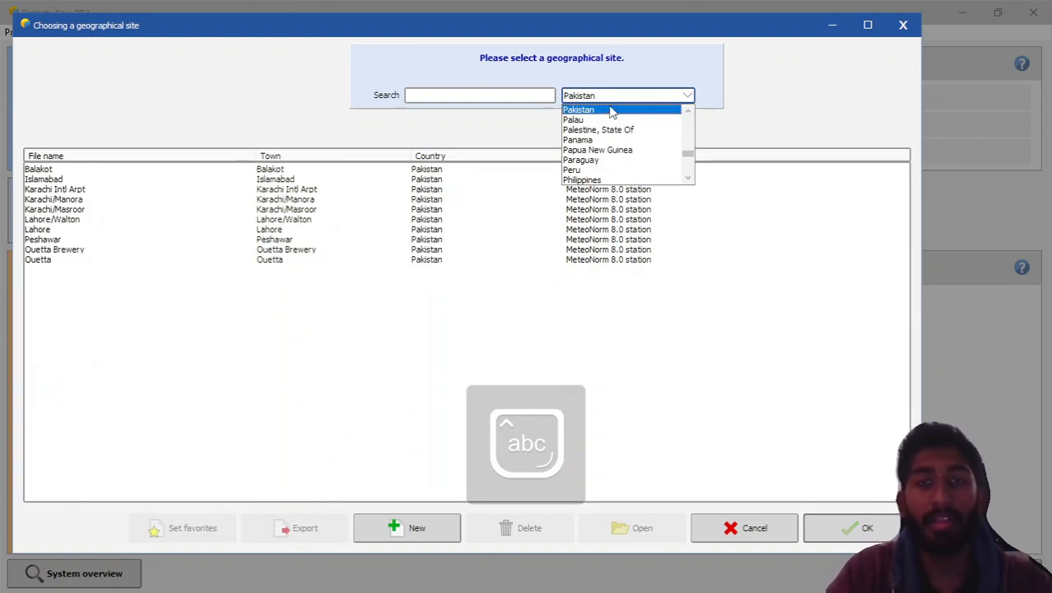
{"action": "key", "text": "Return"}
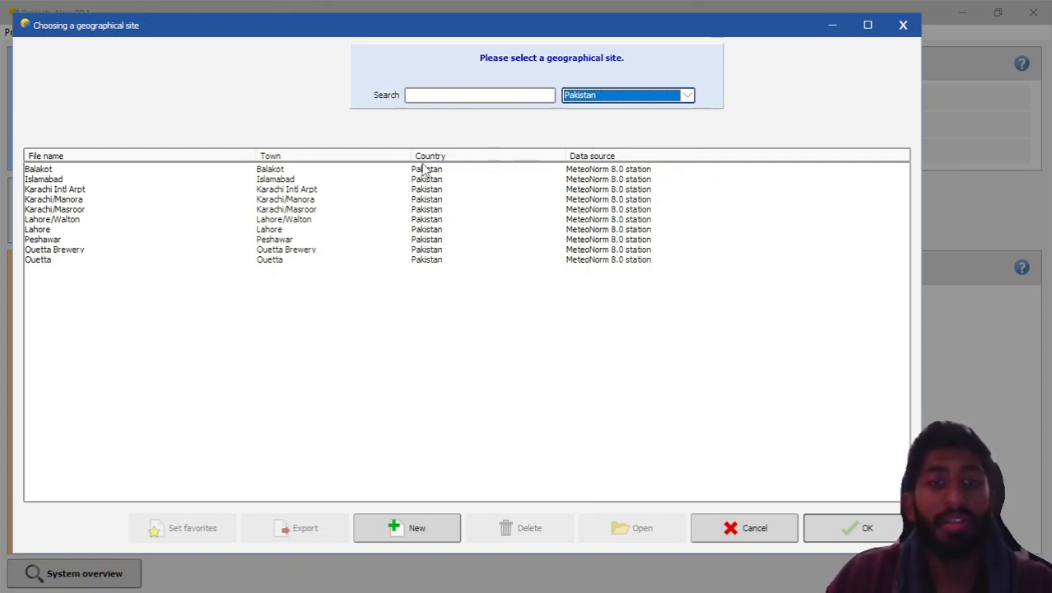
{"action": "left_click", "coordinate": [169, 179]}
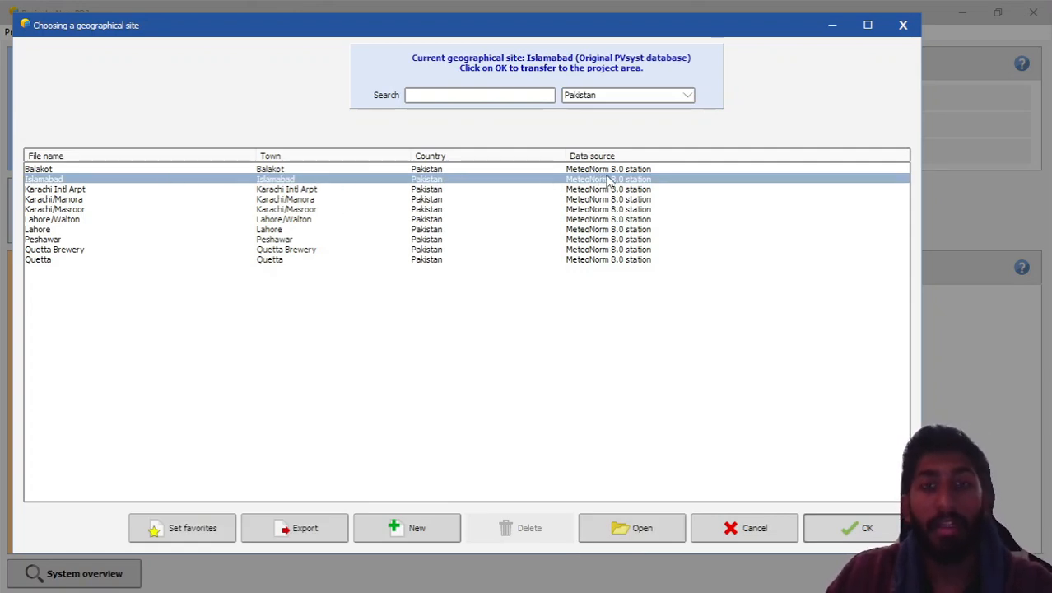
{"action": "left_click", "coordinate": [863, 531]}
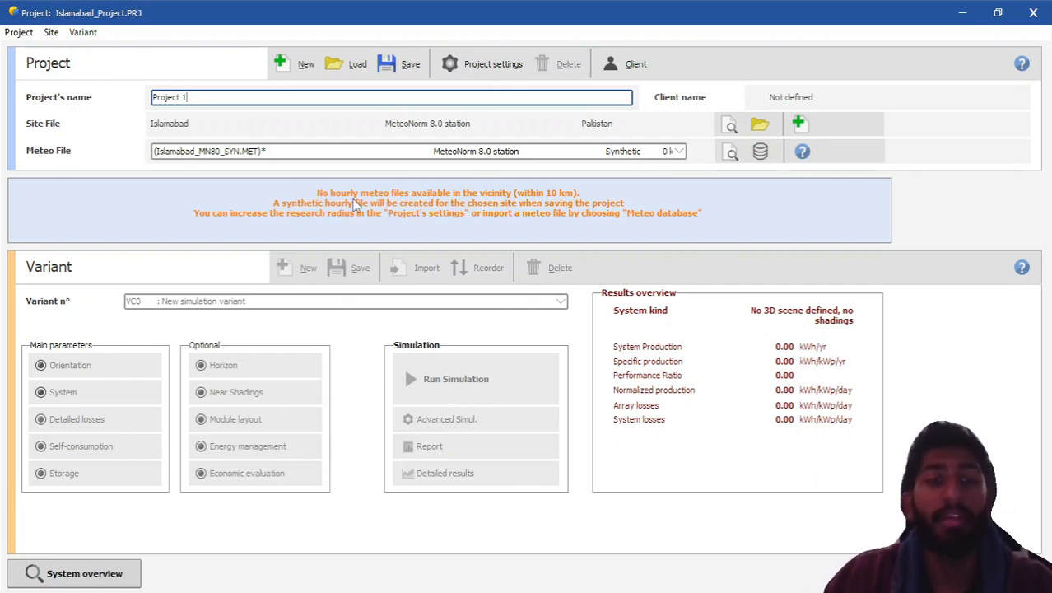
Save the project with the description "Project 1" and the file name Islamabad_Project
{"action": "left_click", "coordinate": [410, 66]}
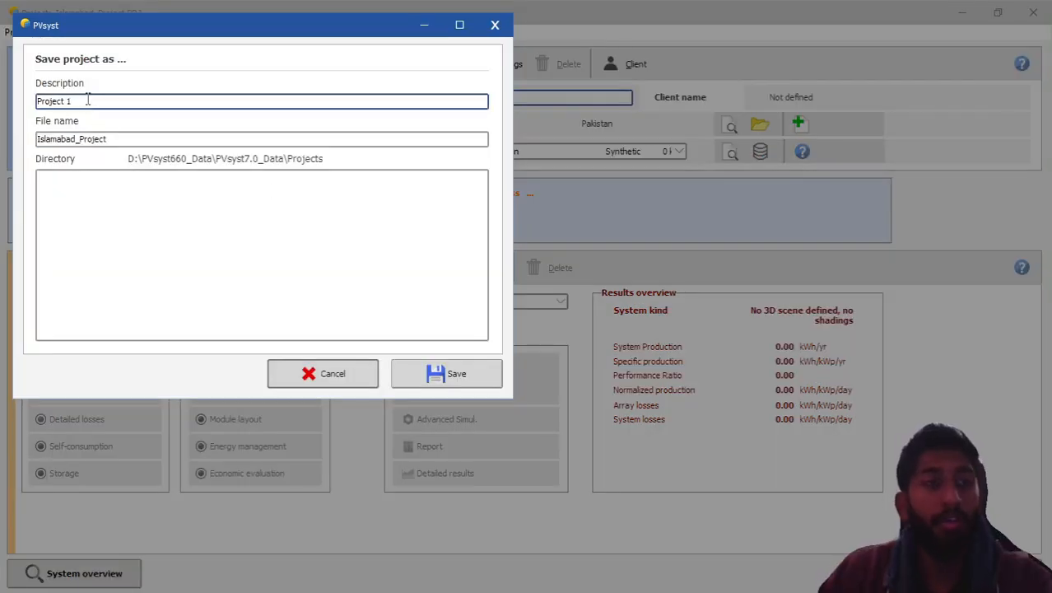
{"action": "left_click", "coordinate": [69, 101]}
{"action": "key", "text": "BackSpace"}
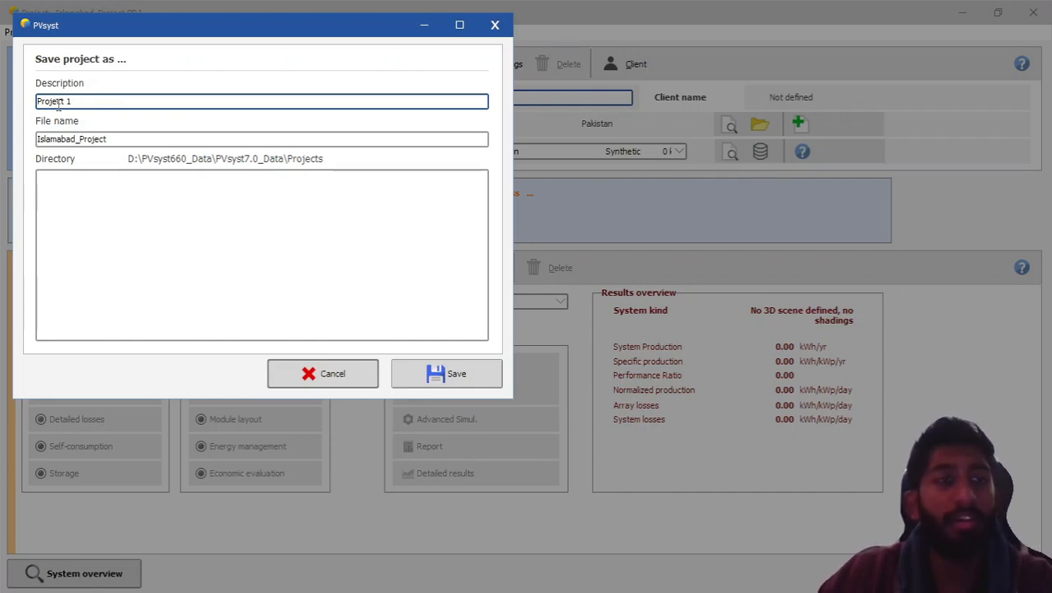
{"action": "type", "text": "1"}
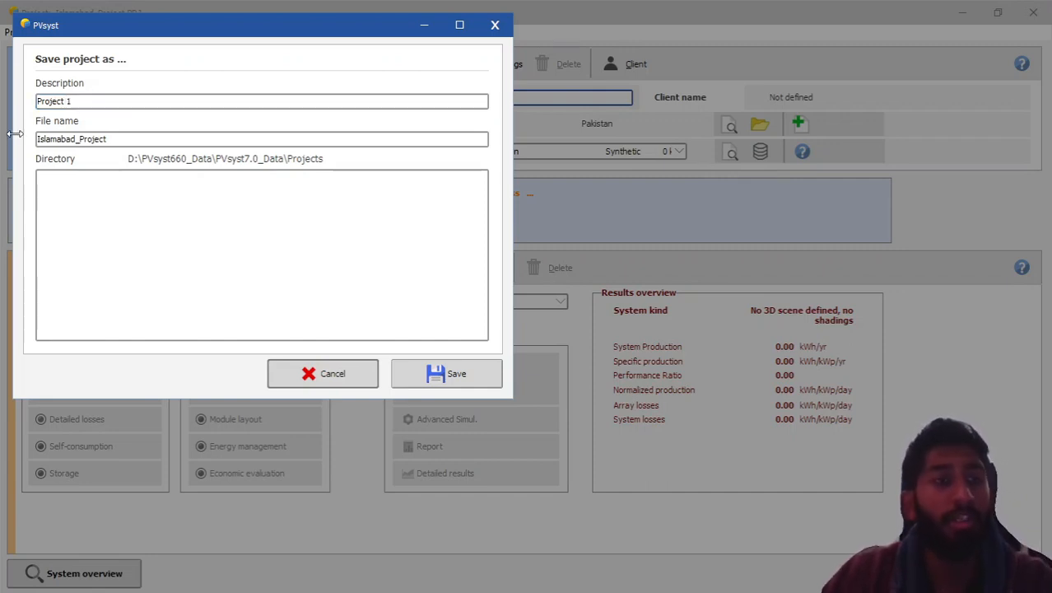
{"action": "left_click", "coordinate": [102, 140]}
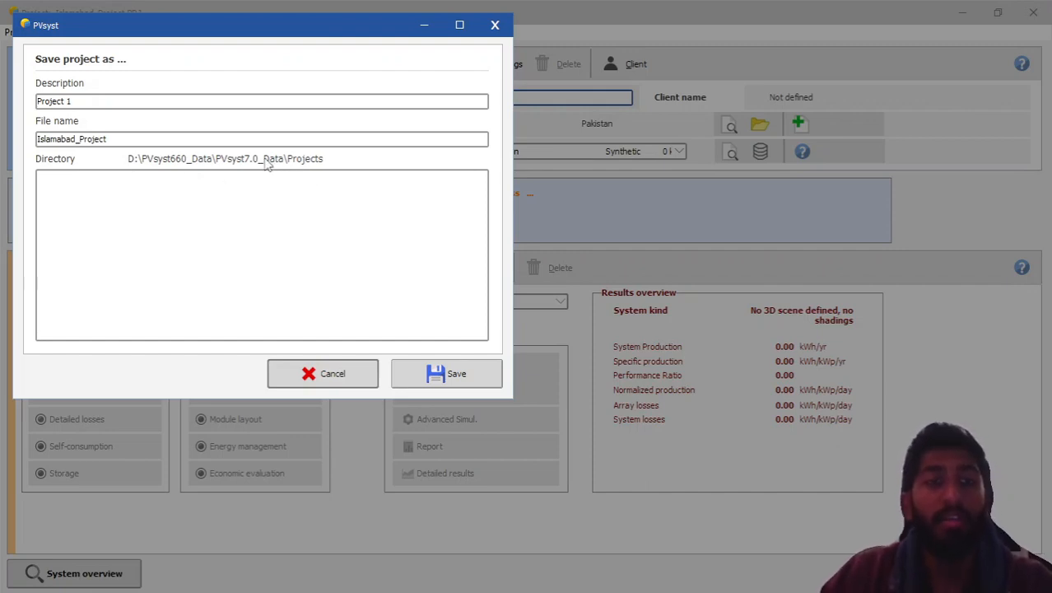
{"action": "left_click", "coordinate": [183, 139]}
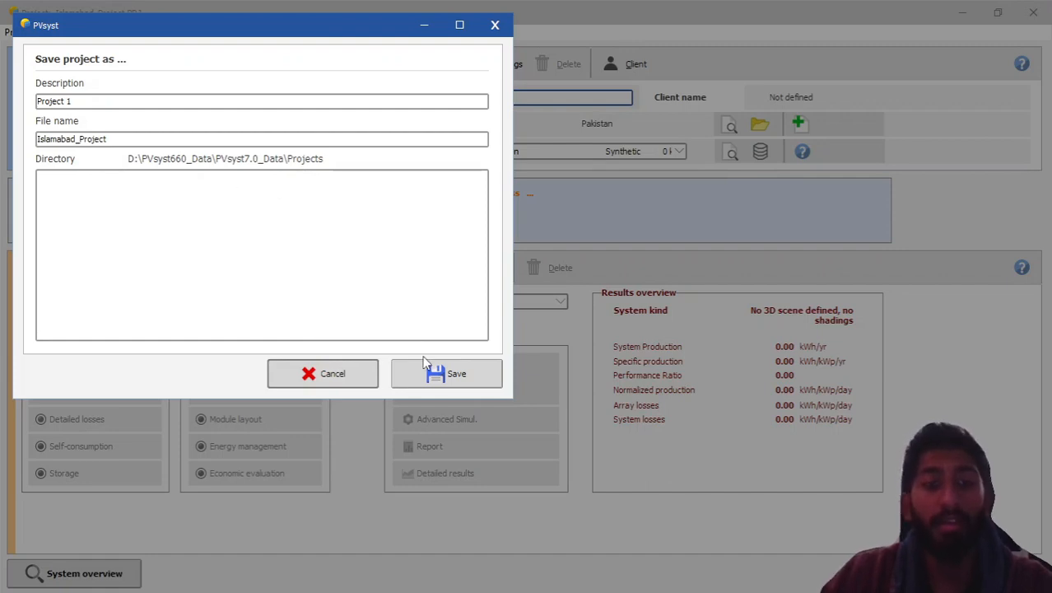
{"action": "left_click", "coordinate": [443, 375]}
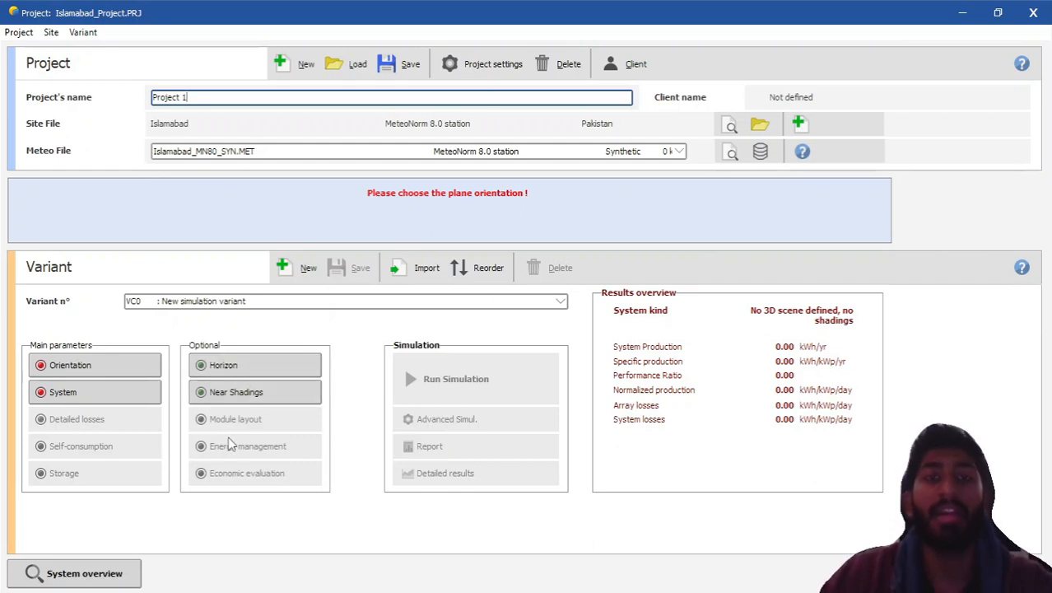
Open the variant's orientation settings, look through the available field types and choose Fixed Tilted Plane
{"action": "left_click", "coordinate": [99, 372]}
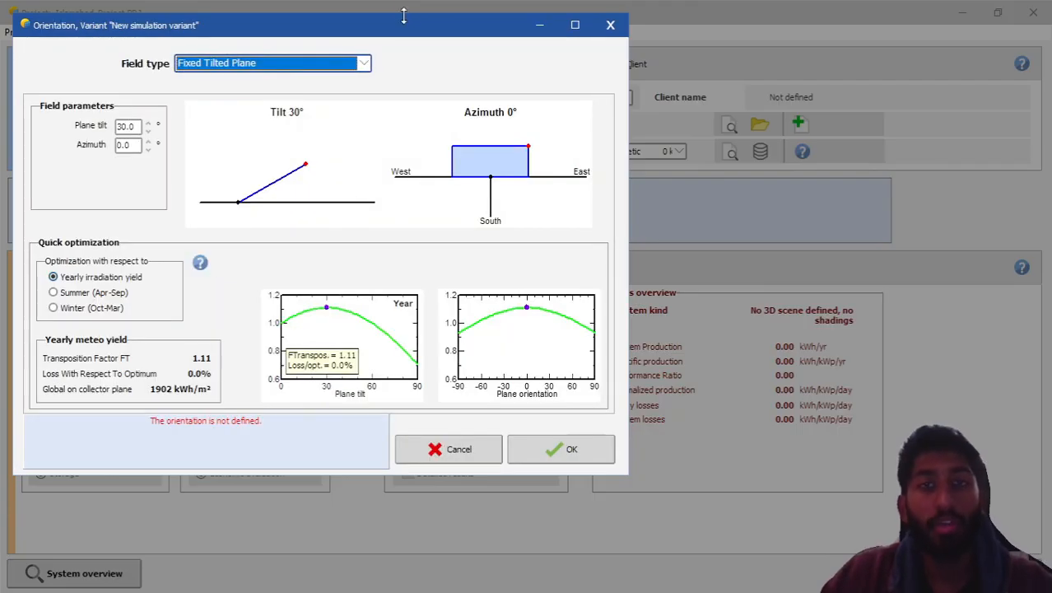
{"action": "left_click_drag", "start_coordinate": [404, 15], "coordinate": [532, 32]}
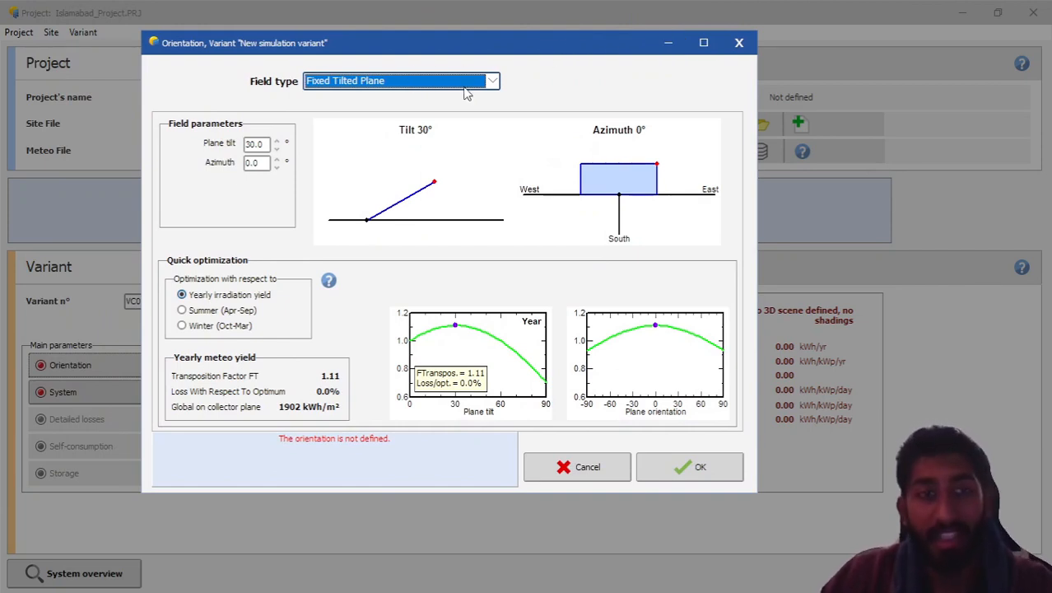
{"action": "left_click", "coordinate": [492, 85]}
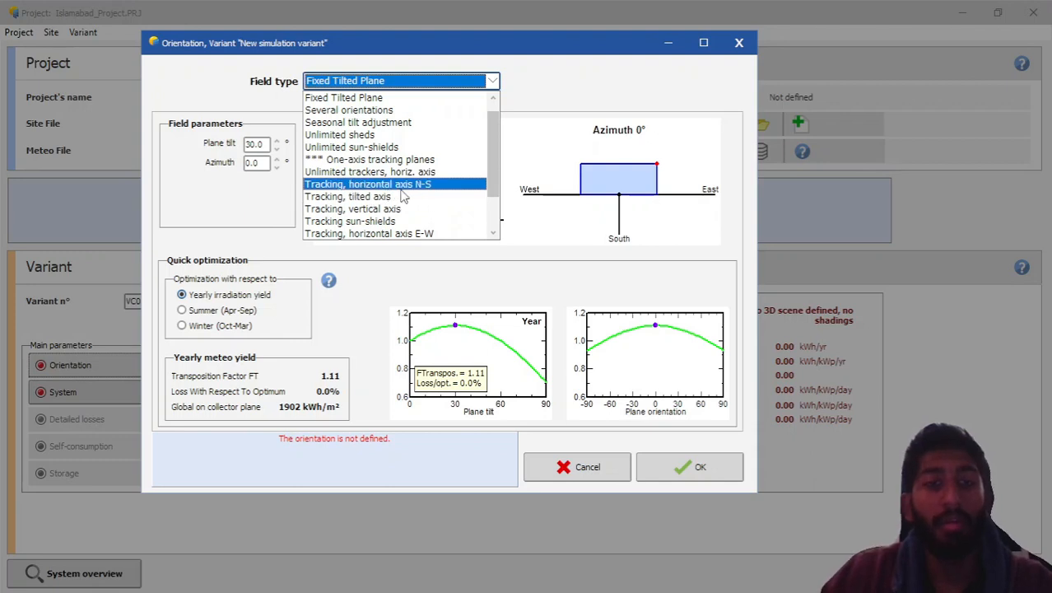
{"action": "scroll", "coordinate": [322, 196], "scroll_direction": "down", "scroll_amount": 1}
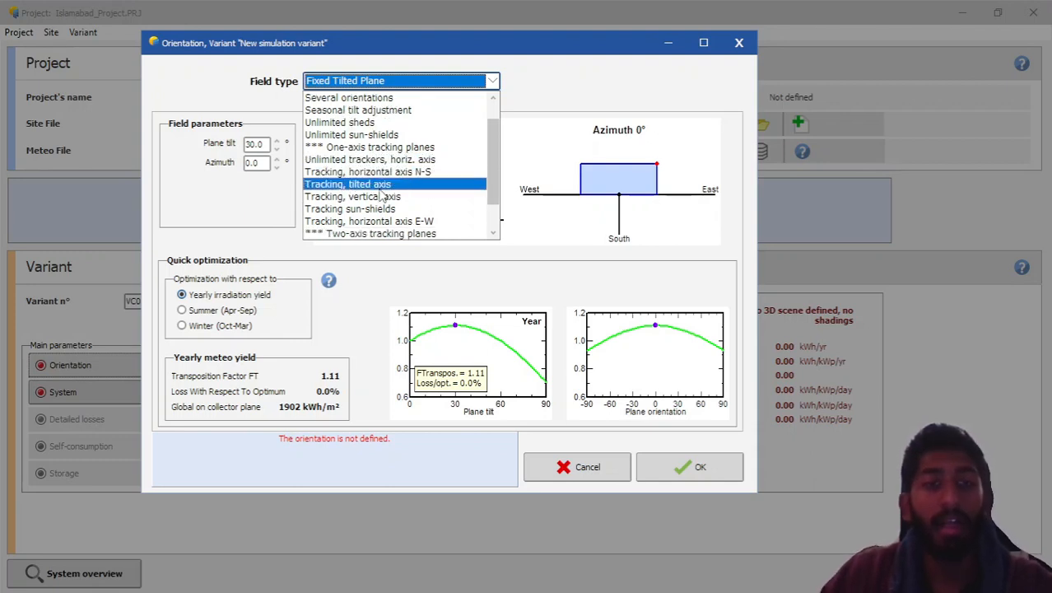
{"action": "scroll", "coordinate": [381, 210], "scroll_direction": "down", "scroll_amount": 1}
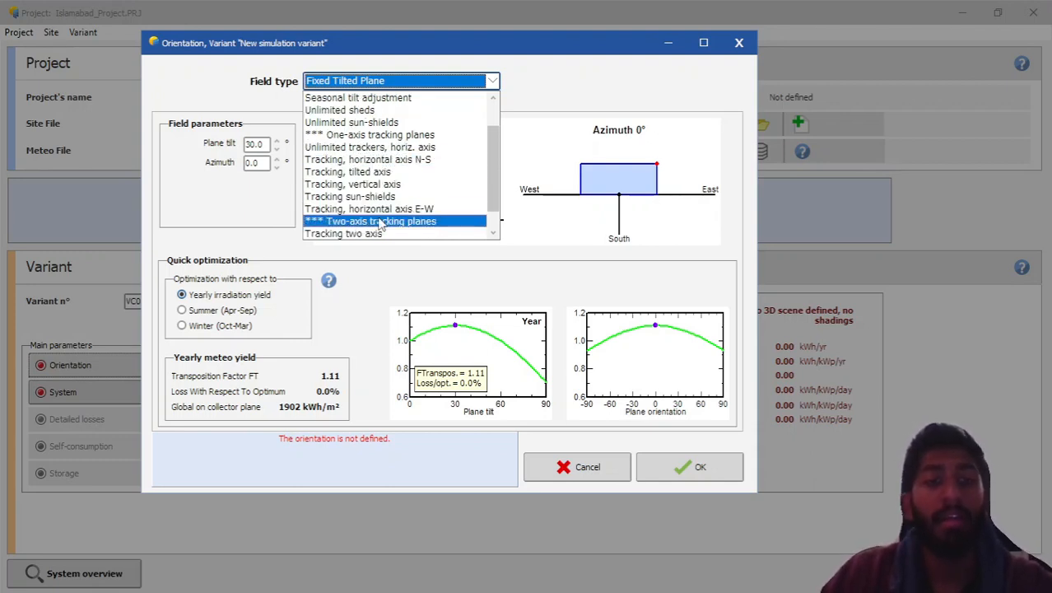
{"action": "scroll", "coordinate": [392, 222], "scroll_direction": "down", "scroll_amount": 2}
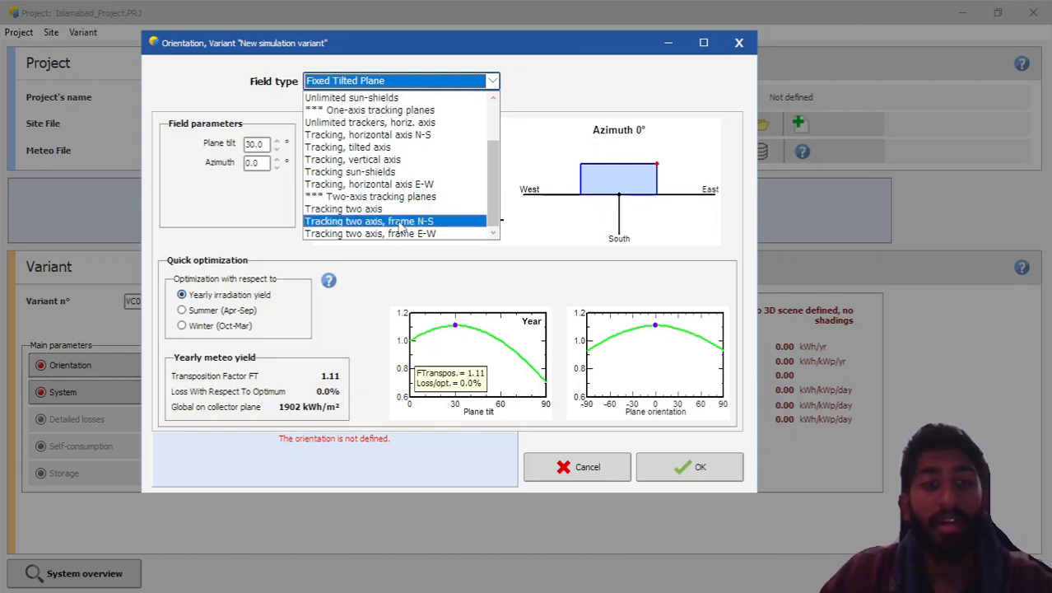
{"action": "scroll", "coordinate": [378, 181], "scroll_direction": "up", "scroll_amount": 5}
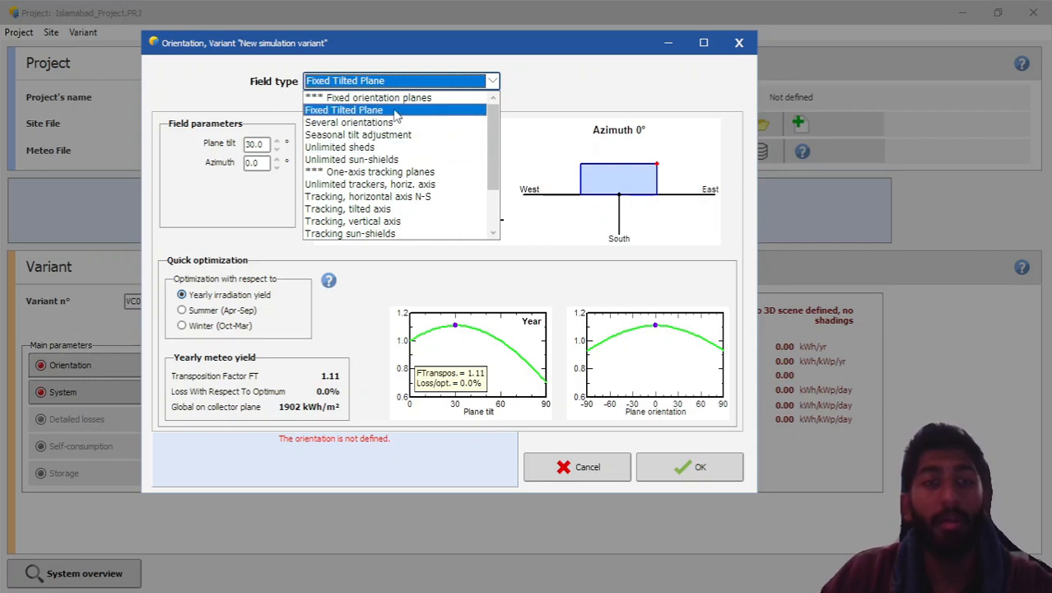
{"action": "scroll", "coordinate": [391, 181], "scroll_direction": "down", "scroll_amount": 3}
{"action": "scroll", "coordinate": [391, 181], "scroll_direction": "up", "scroll_amount": 3}
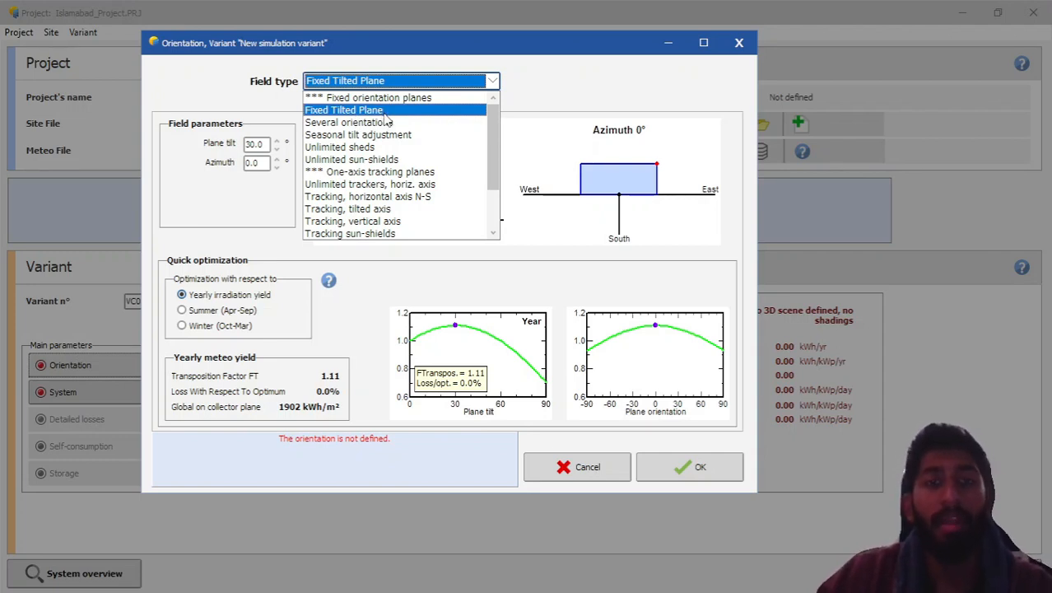
{"action": "left_click", "coordinate": [382, 113]}
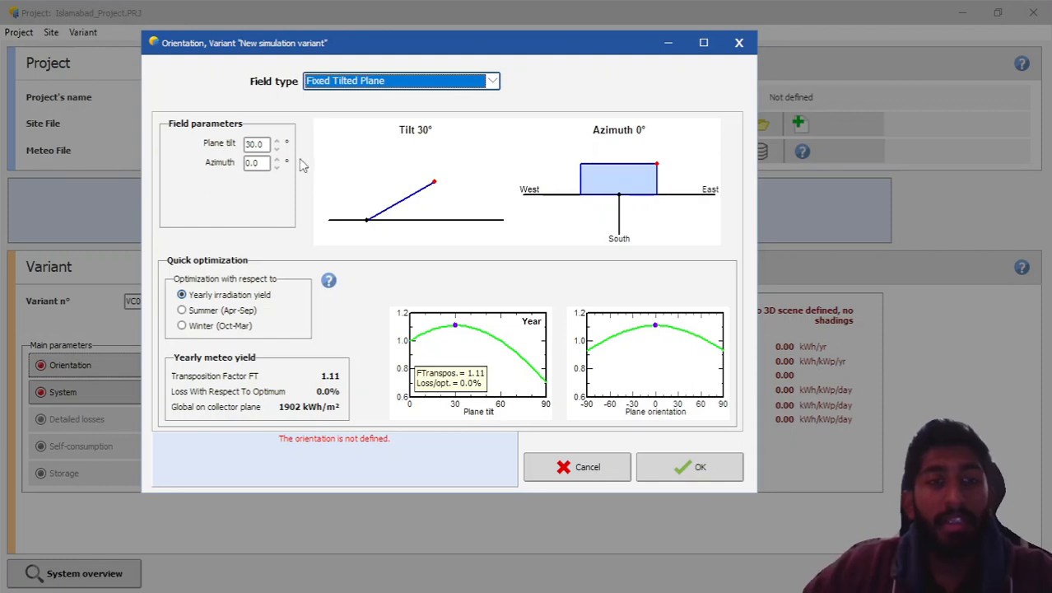
Set the fixed plane's tilt to 30° and its azimuth to 0°, and confirm the orientation
{"action": "left_click", "coordinate": [260, 145]}
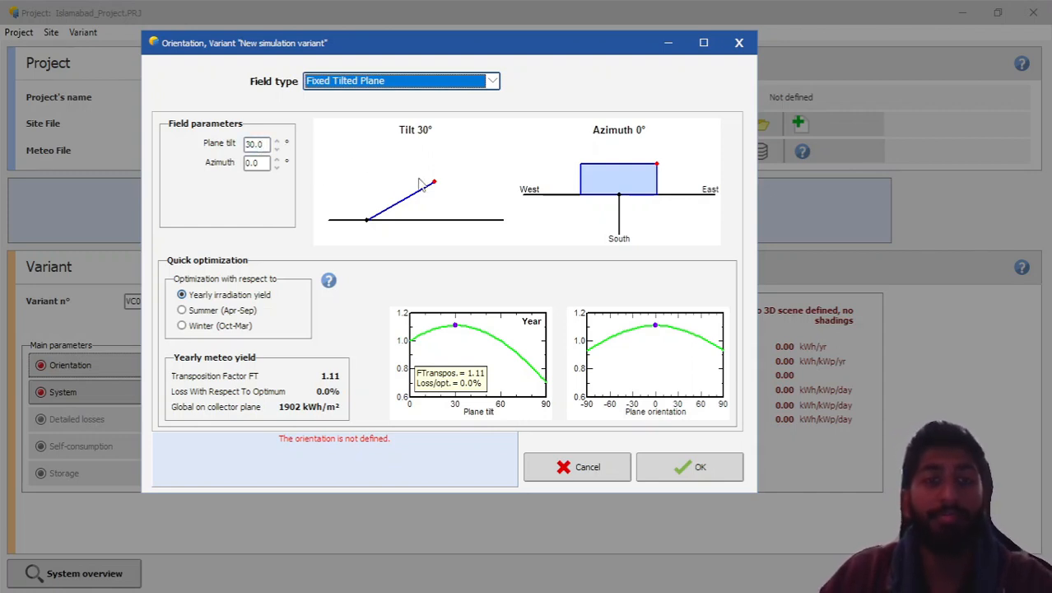
{"action": "left_click", "coordinate": [254, 144]}
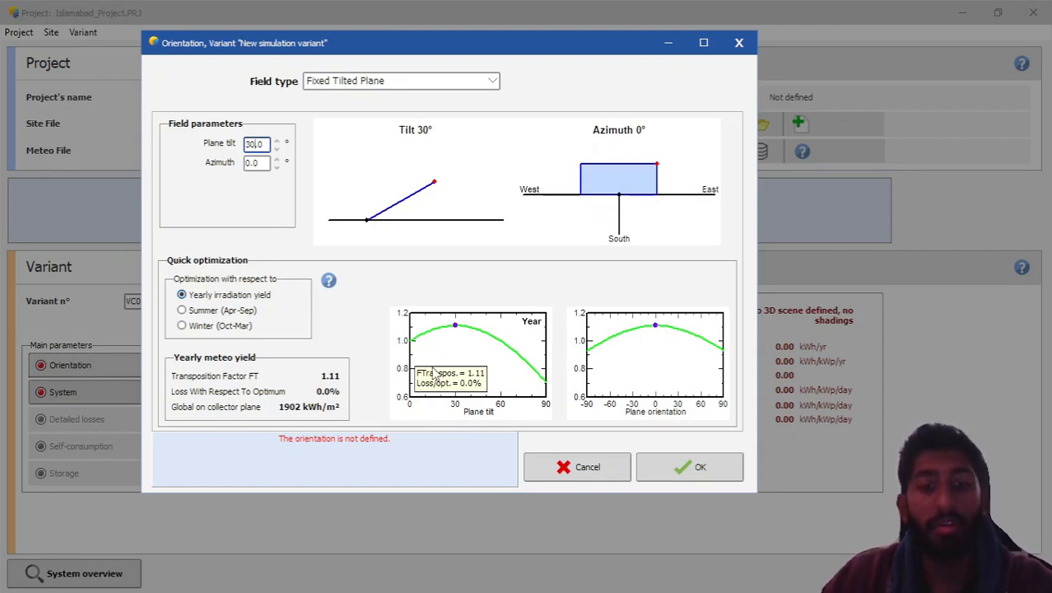
{"action": "left_click_drag", "start_coordinate": [583, 178], "coordinate": [668, 168]}
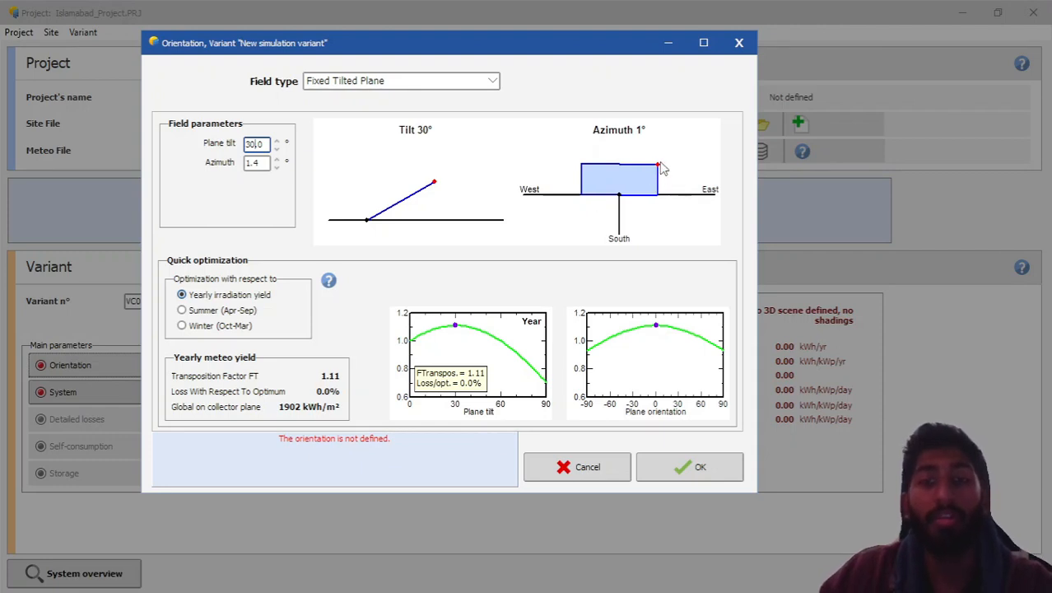
{"action": "left_click_drag", "start_coordinate": [659, 172], "coordinate": [660, 170]}
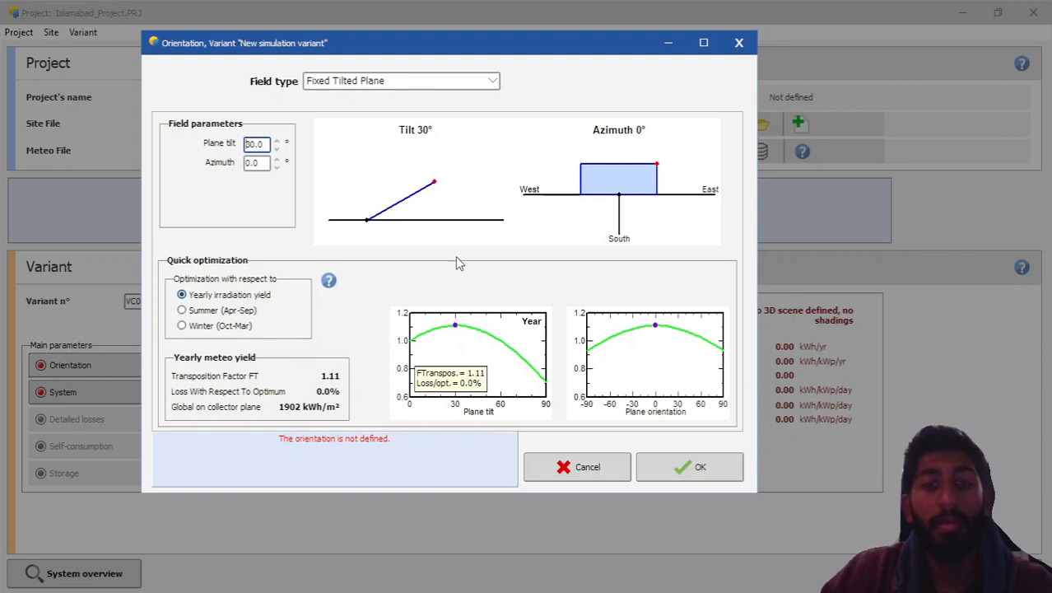
{"action": "left_click", "coordinate": [683, 468]}
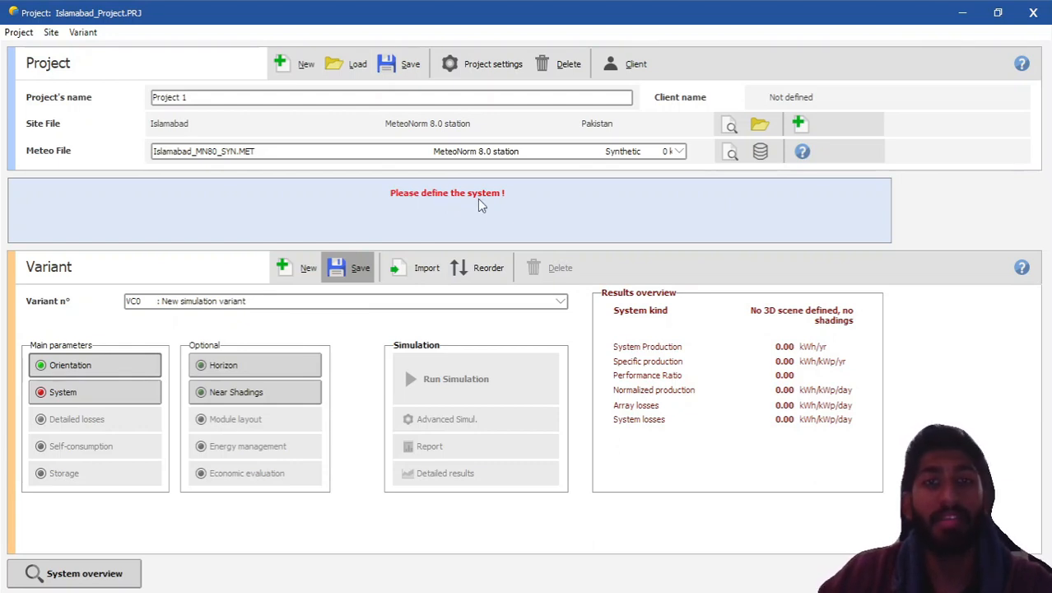
Open the variant's grid system definition and set the sub-array's planned power to 10 kWp
{"action": "left_click", "coordinate": [89, 403]}
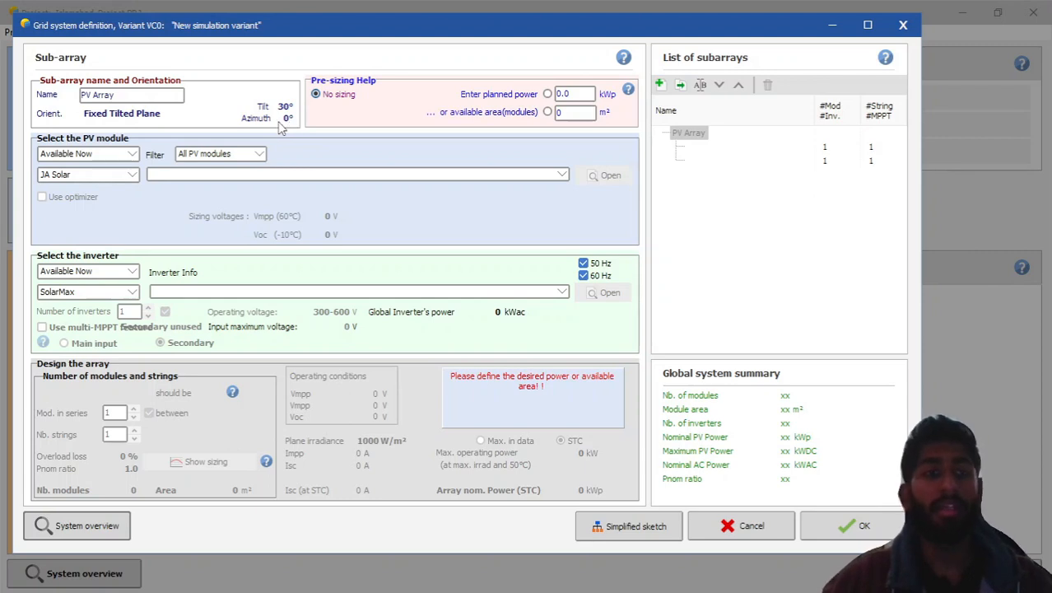
{"action": "left_click", "coordinate": [140, 97]}
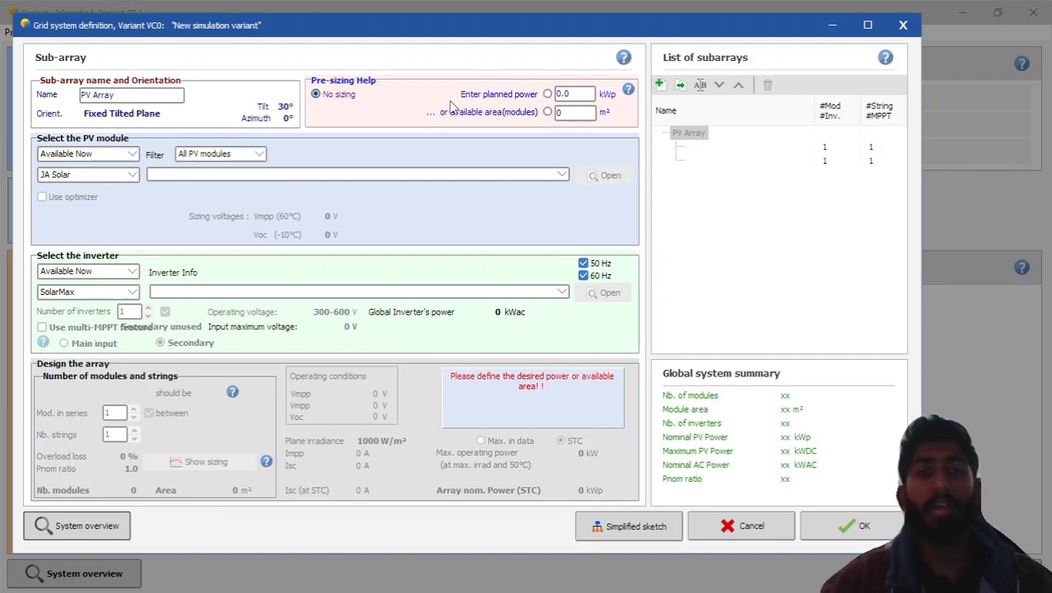
{"action": "left_click", "coordinate": [570, 93]}
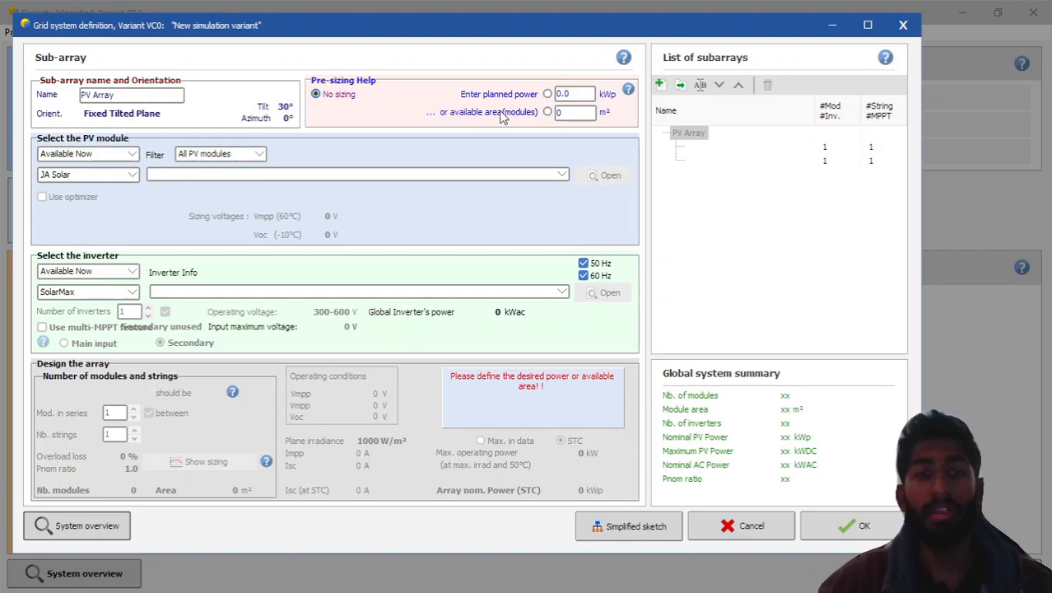
{"action": "left_click", "coordinate": [563, 113]}
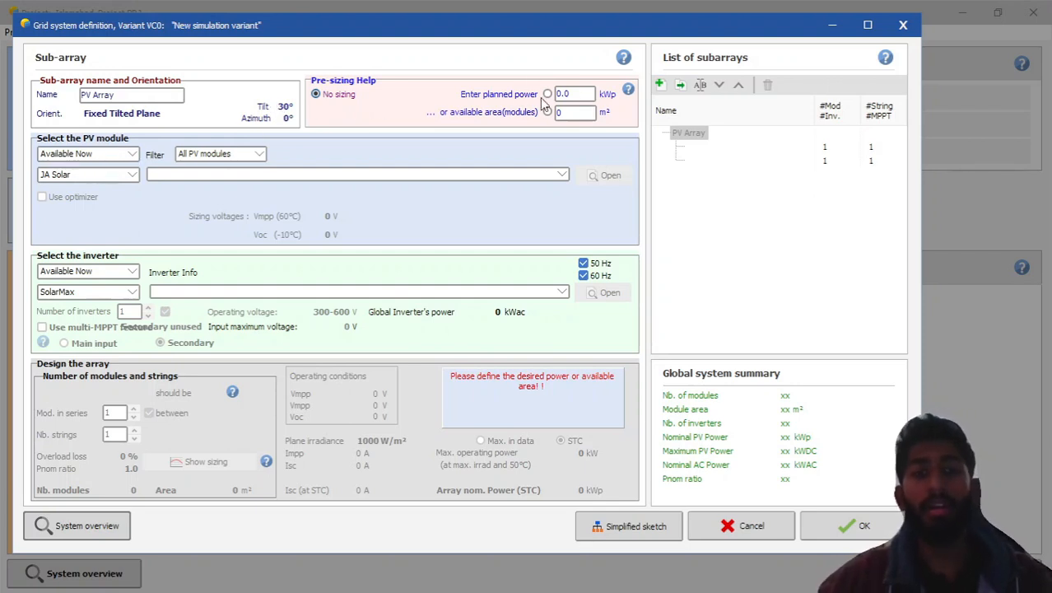
{"action": "left_click", "coordinate": [575, 93]}
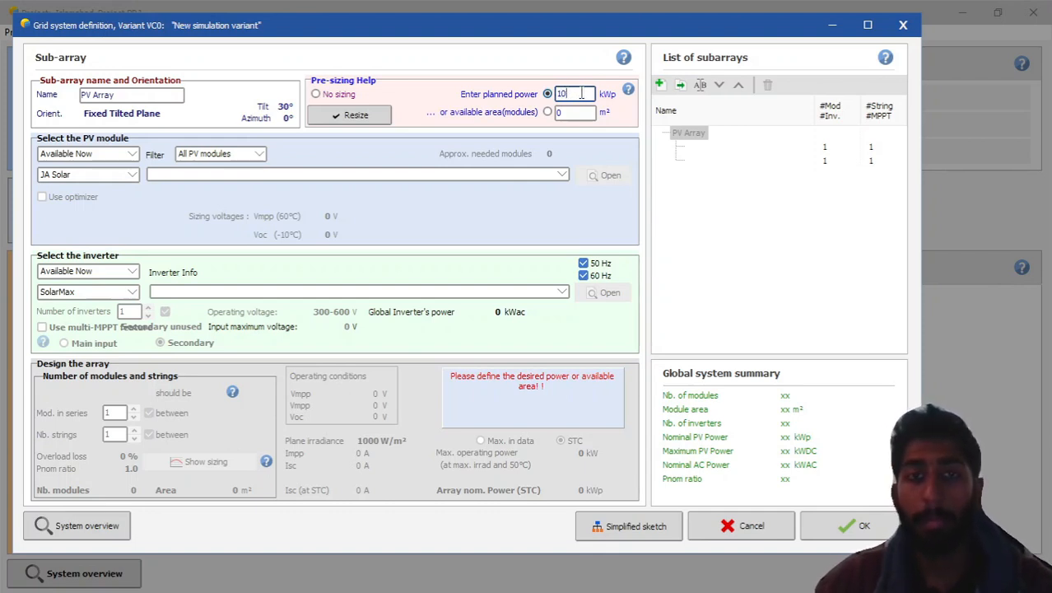
{"action": "type", "text": "0"}
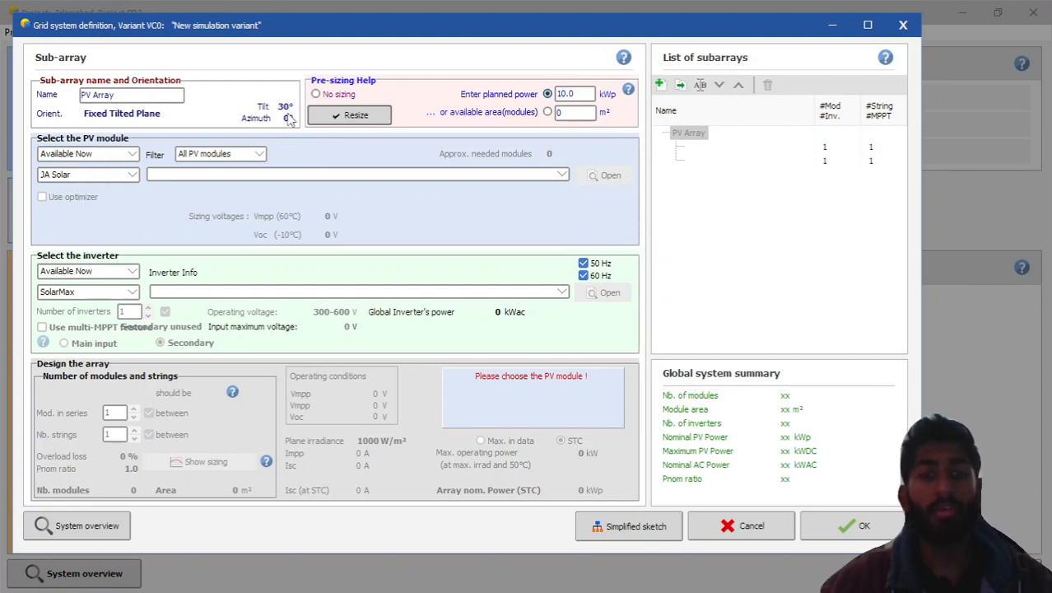
Look through the availability options for the PV module and choose Available Now
{"action": "left_click", "coordinate": [110, 154]}
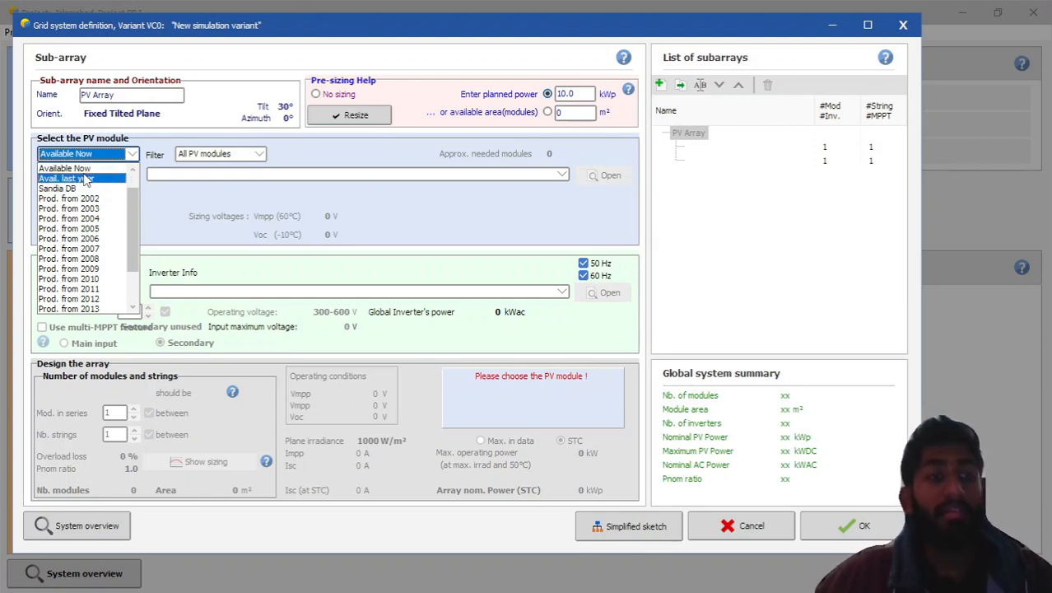
{"action": "scroll", "coordinate": [97, 278], "scroll_direction": "down", "scroll_amount": 2}
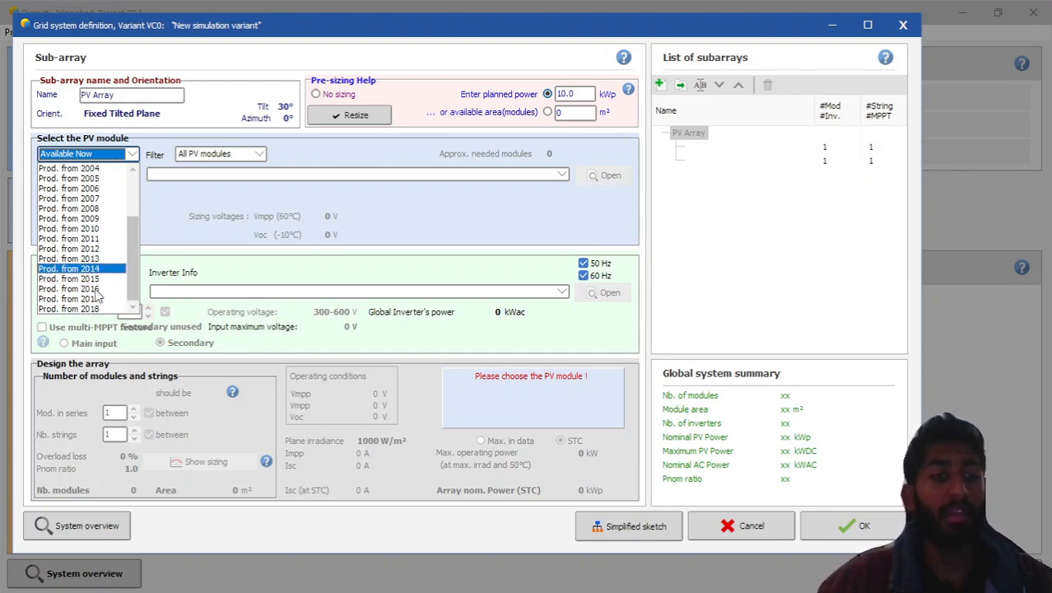
{"action": "scroll", "coordinate": [95, 272], "scroll_direction": "up", "scroll_amount": 2}
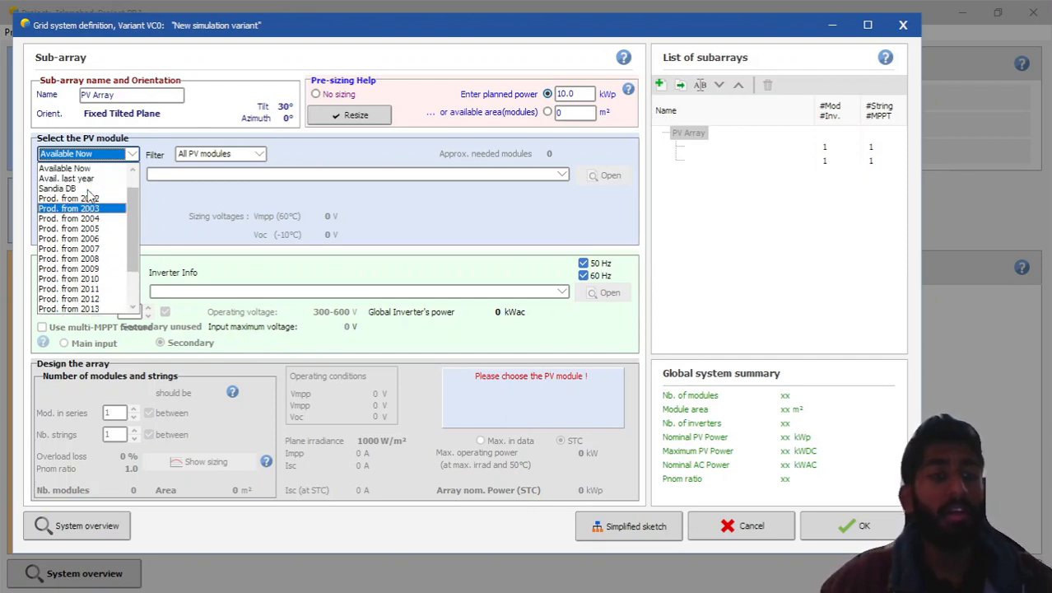
{"action": "scroll", "coordinate": [77, 203], "scroll_direction": "up", "scroll_amount": 1}
{"action": "left_click", "coordinate": [81, 180]}
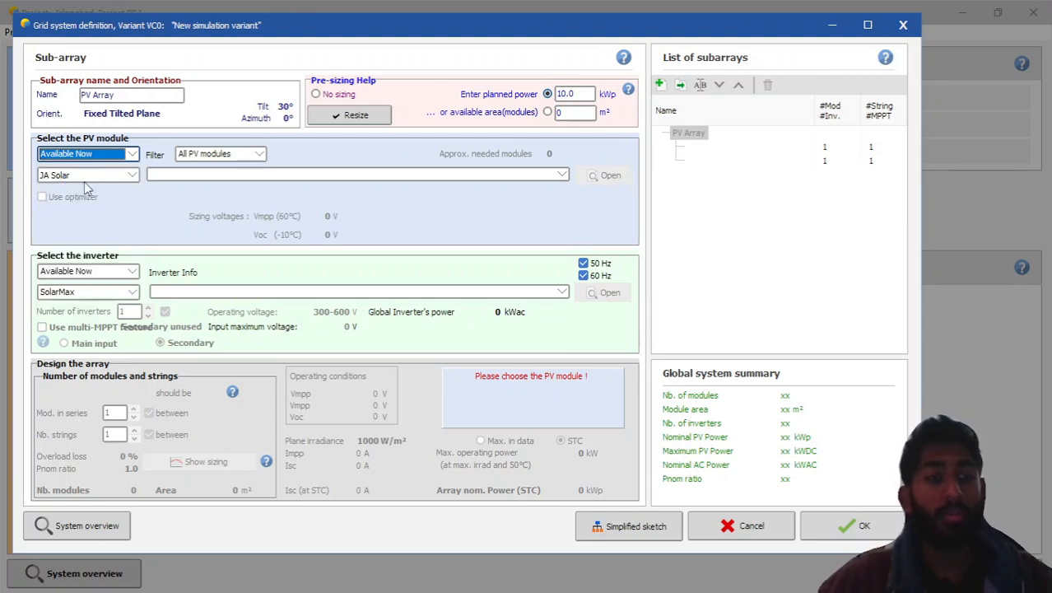
Choose Jinkosolar as the manufacturer of the PV module
{"action": "left_click", "coordinate": [99, 175]}
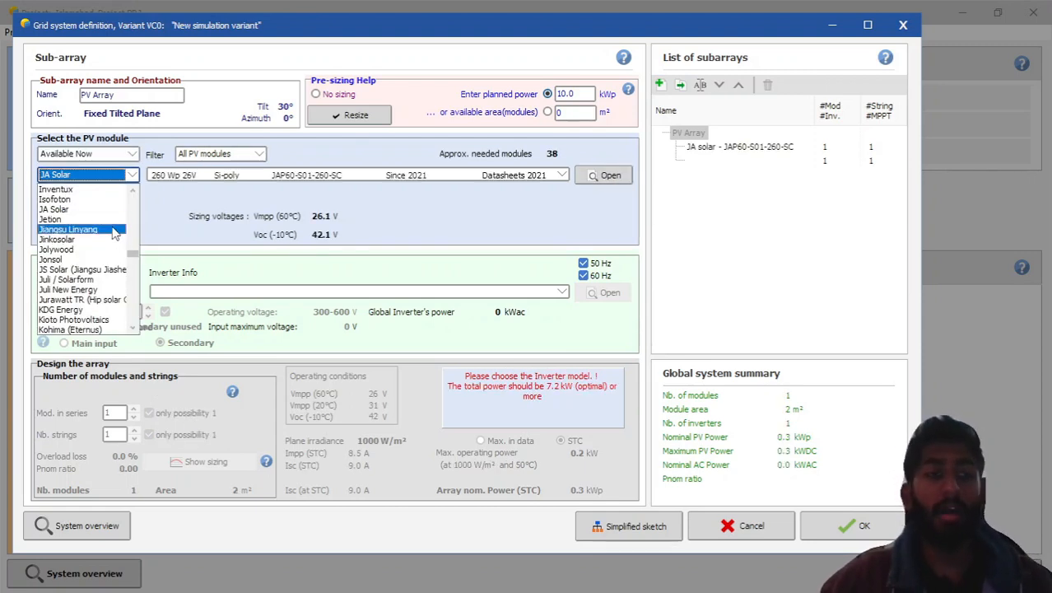
{"action": "scroll", "coordinate": [114, 235], "scroll_direction": "up", "scroll_amount": 2}
{"action": "scroll", "coordinate": [114, 236], "scroll_direction": "up", "scroll_amount": 3}
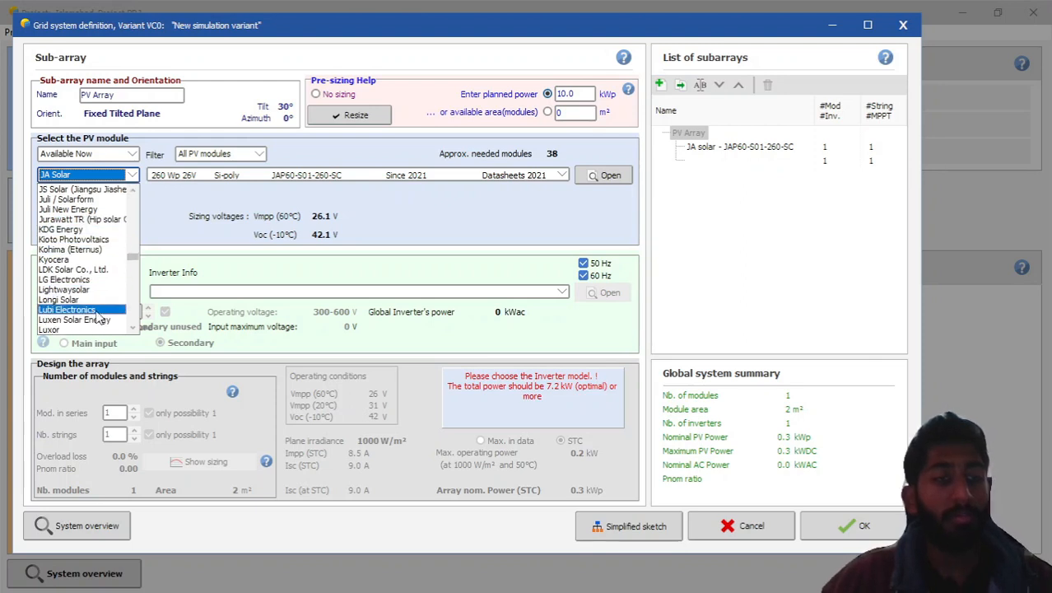
{"action": "scroll", "coordinate": [94, 305], "scroll_direction": "down", "scroll_amount": 3}
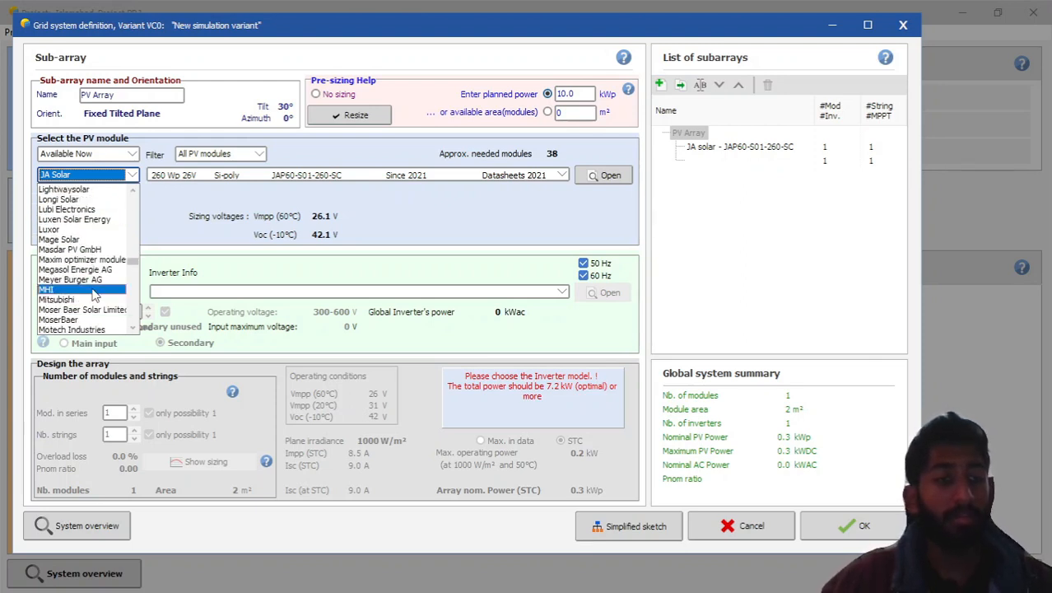
{"action": "scroll", "coordinate": [97, 293], "scroll_direction": "down", "scroll_amount": 6}
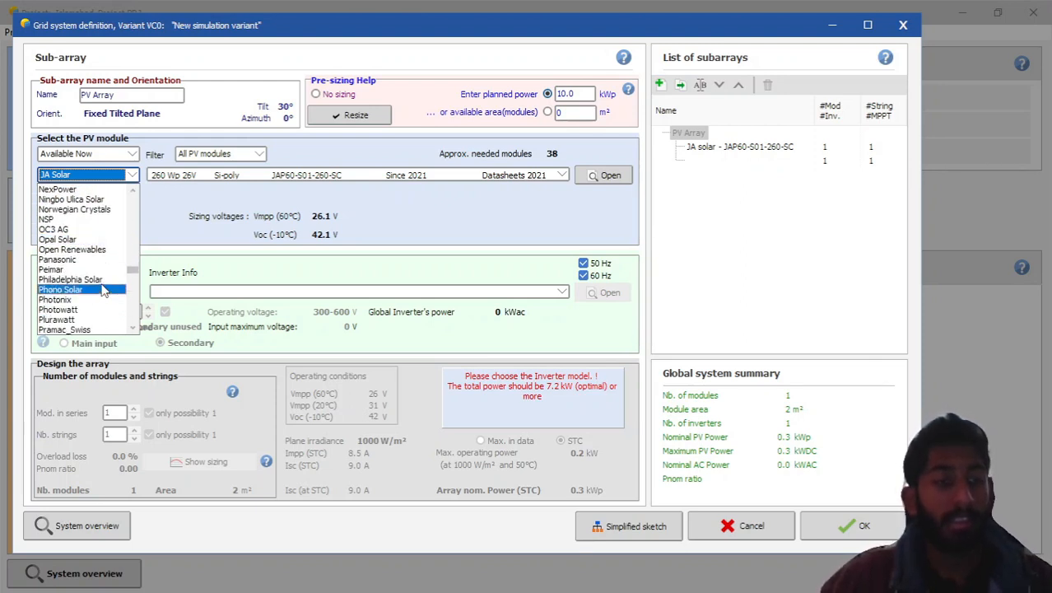
{"action": "scroll", "coordinate": [124, 284], "scroll_direction": "down", "scroll_amount": 3}
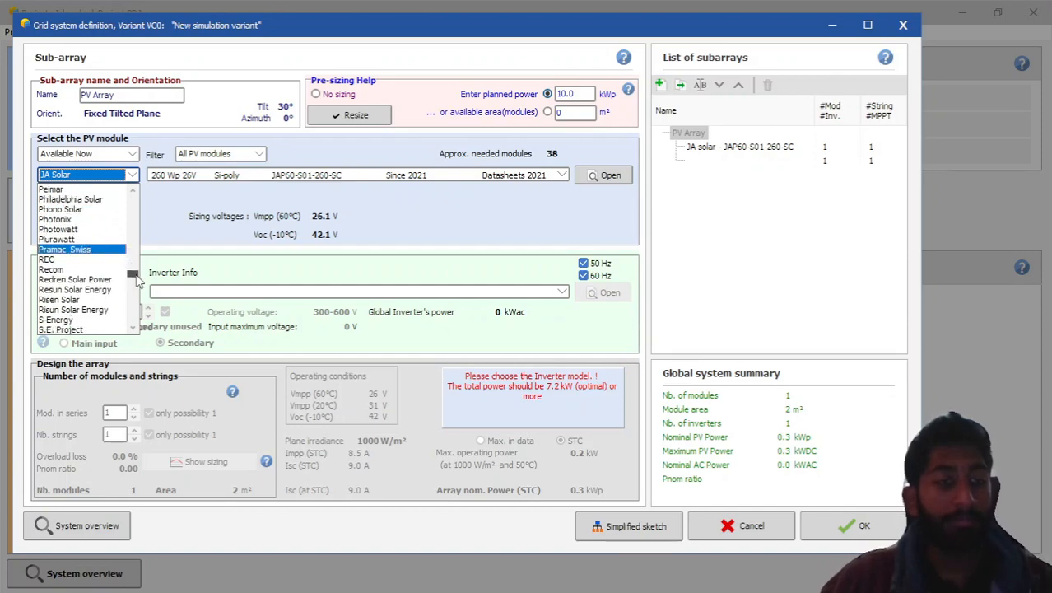
{"action": "mouse_move", "coordinate": [136, 280]}
{"action": "left_mouse_down"}
{"action": "mouse_move", "coordinate": [134, 307]}
{"action": "mouse_move", "coordinate": [133, 272]}
{"action": "left_mouse_up"}
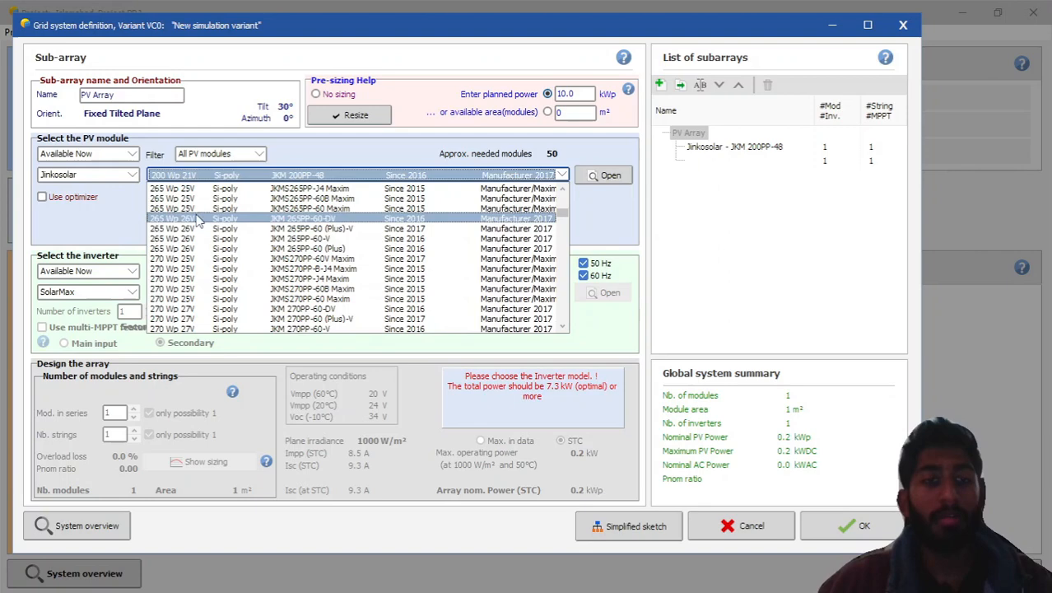
Choose the 350 Wp Si-poly JKM 350PP-72-DV as the Jinkosolar module for the sub-array
{"action": "scroll", "coordinate": [194, 254], "scroll_direction": "down", "scroll_amount": 1}
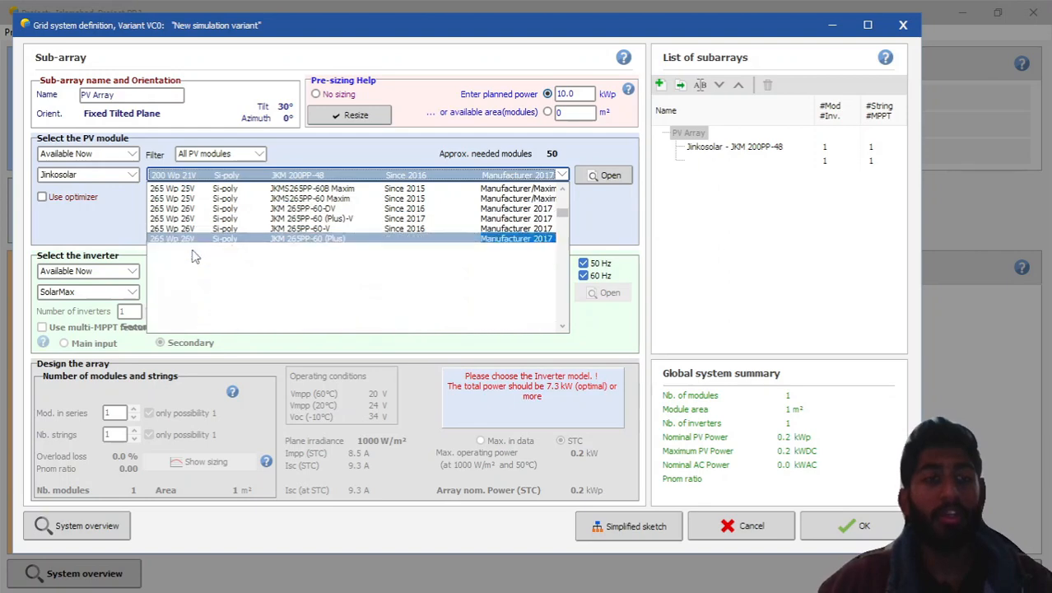
{"action": "scroll", "coordinate": [195, 256], "scroll_direction": "down", "scroll_amount": 3}
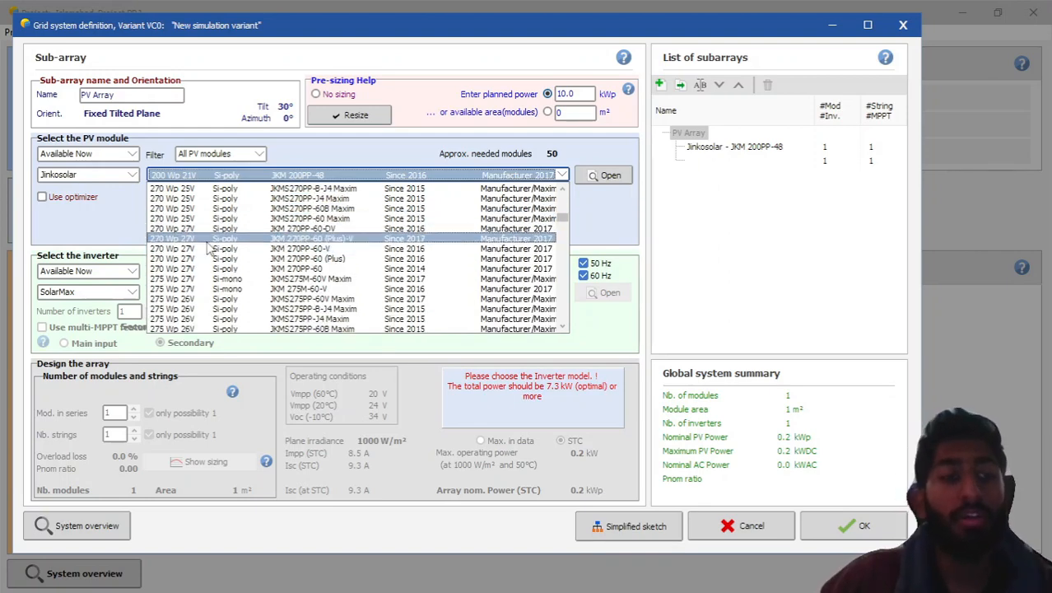
{"action": "scroll", "coordinate": [214, 249], "scroll_direction": "down", "scroll_amount": 2}
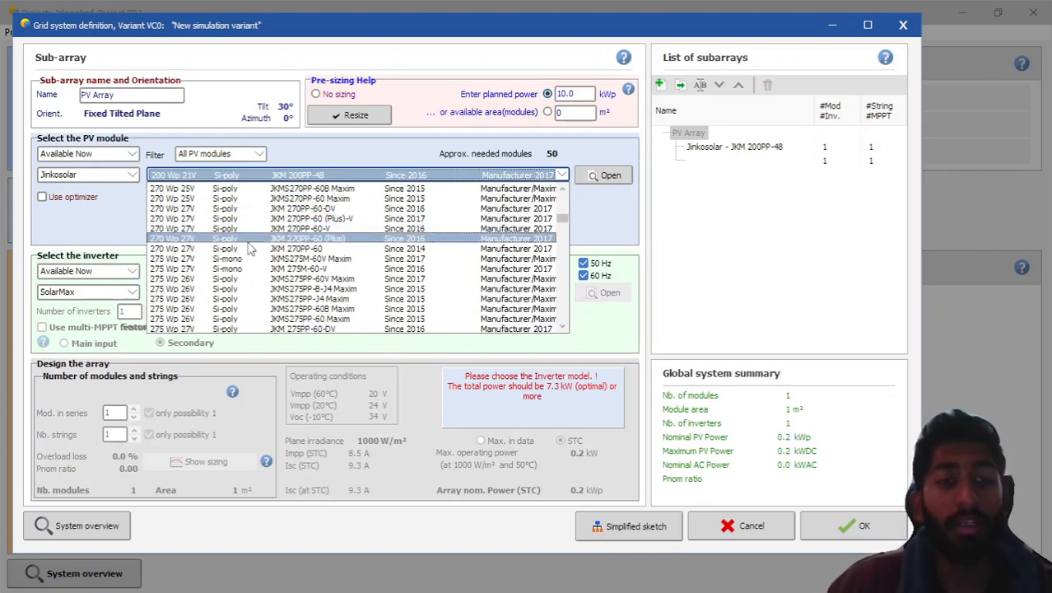
{"action": "scroll", "coordinate": [243, 237], "scroll_direction": "down", "scroll_amount": 3}
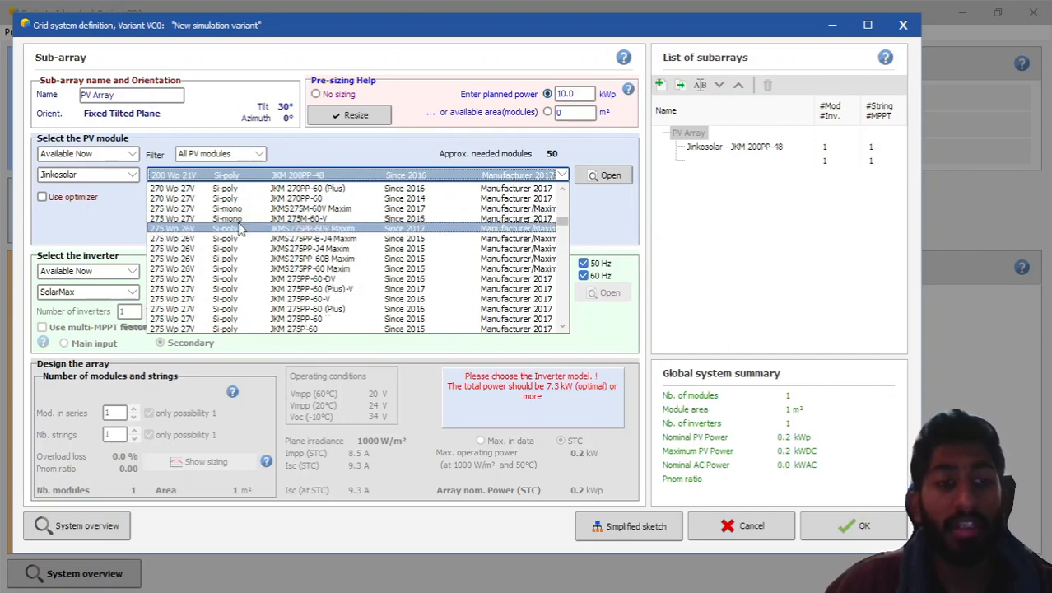
{"action": "scroll", "coordinate": [260, 247], "scroll_direction": "down", "scroll_amount": 5}
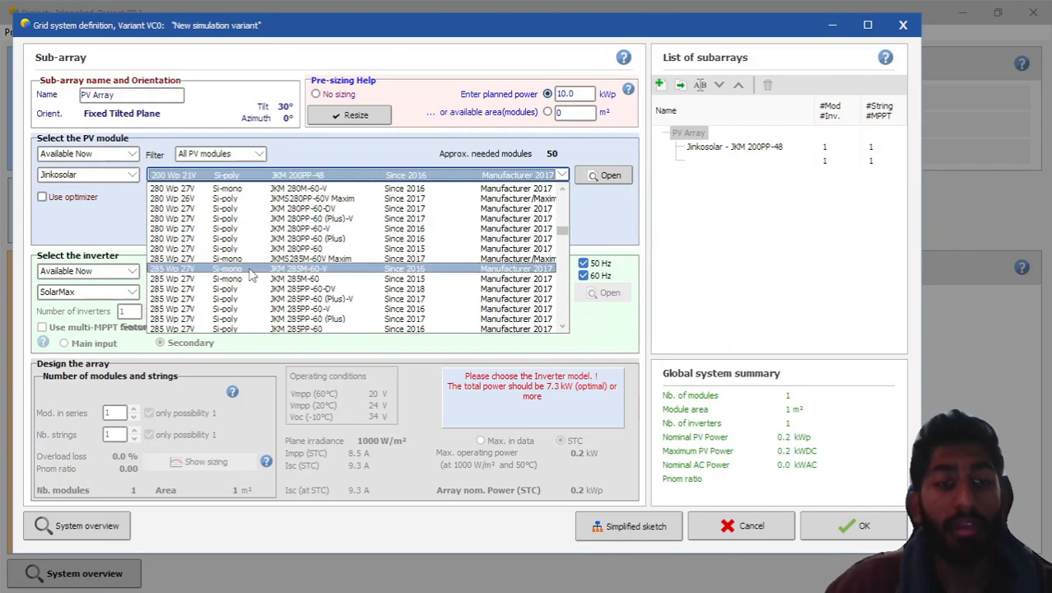
{"action": "scroll", "coordinate": [213, 256], "scroll_direction": "down", "scroll_amount": 10}
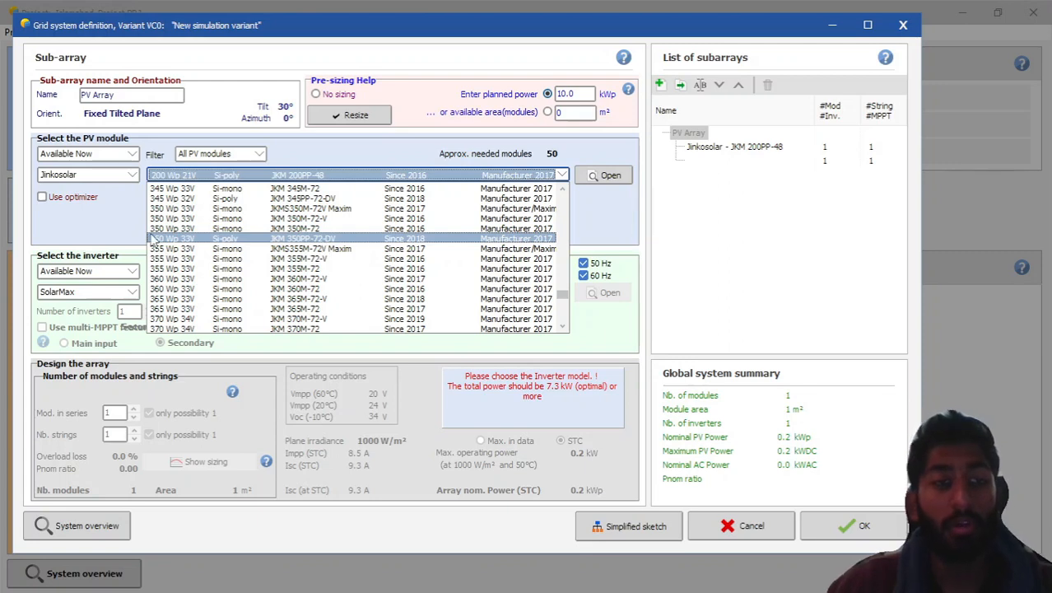
{"action": "left_click", "coordinate": [349, 240]}
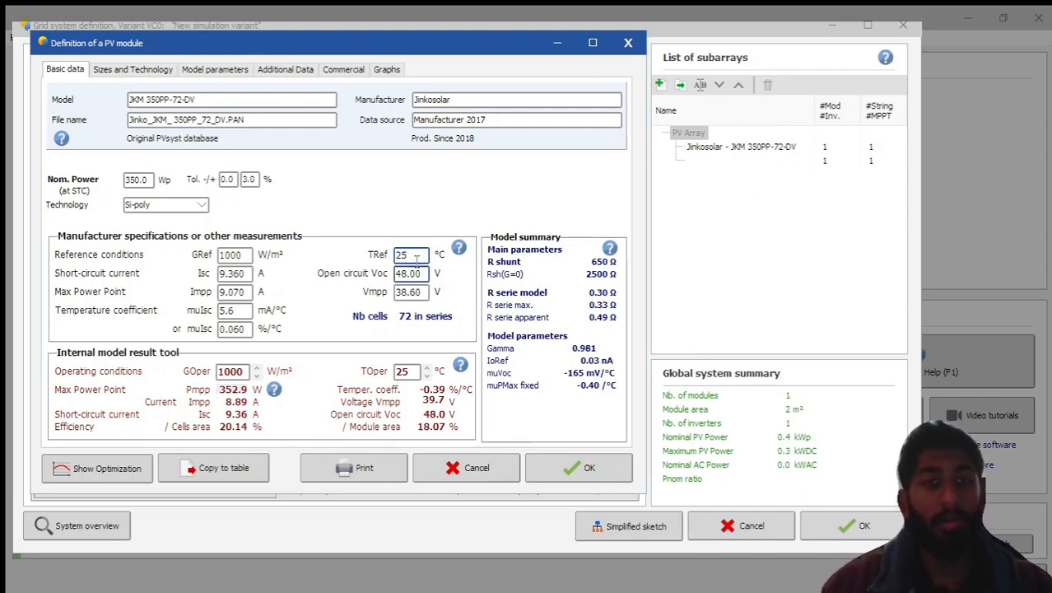
Review the PV module's sizes and technology, model parameters, additional data, commercial data and graphs, and close its definition without saving
{"action": "left_click", "coordinate": [124, 71]}
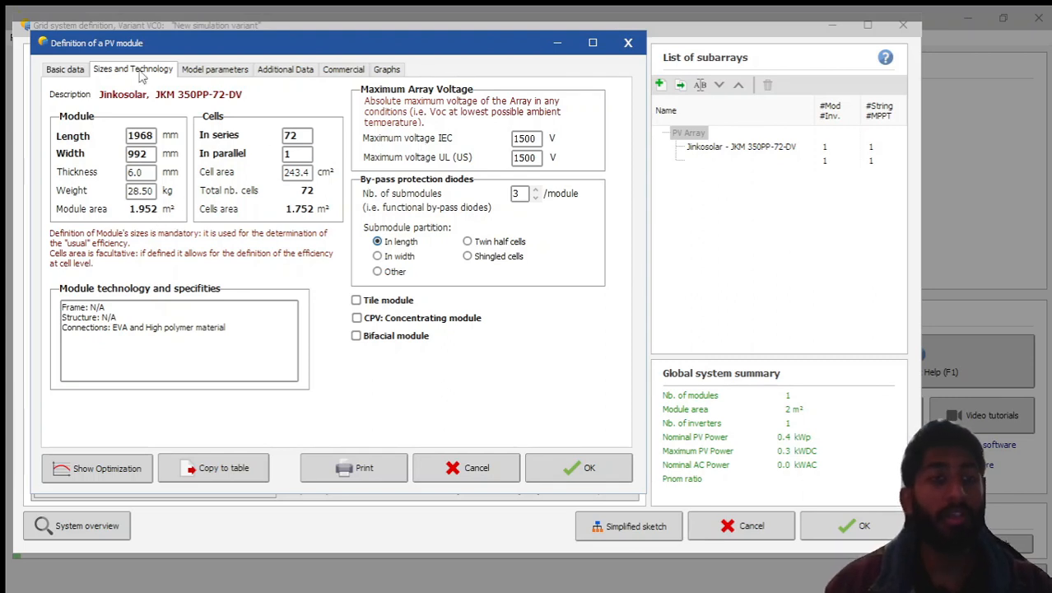
{"action": "left_click", "coordinate": [206, 70]}
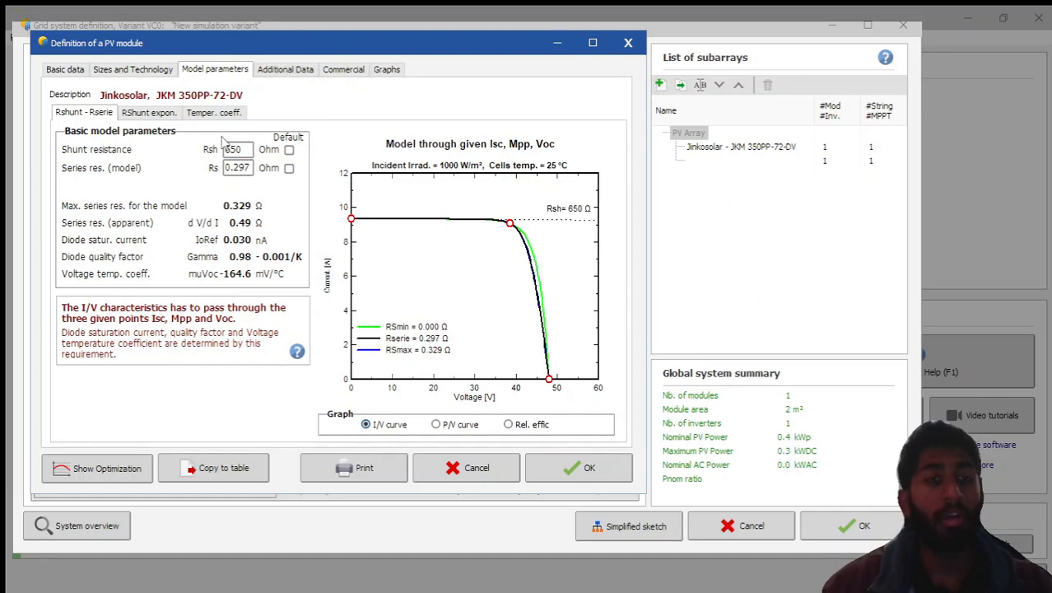
{"action": "left_click", "coordinate": [290, 71]}
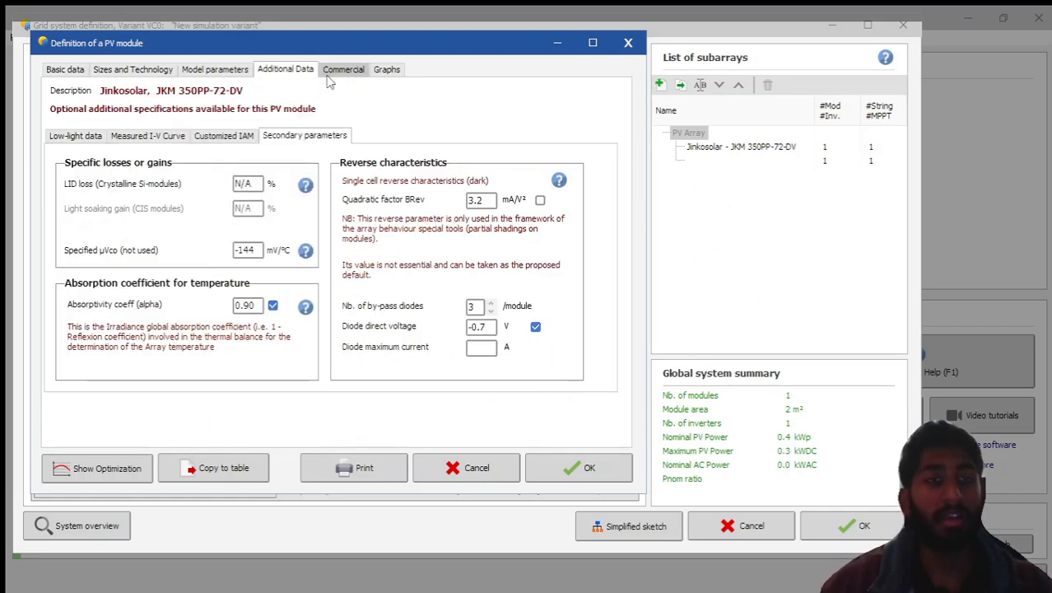
{"action": "left_click", "coordinate": [339, 74]}
{"action": "left_click", "coordinate": [379, 74]}
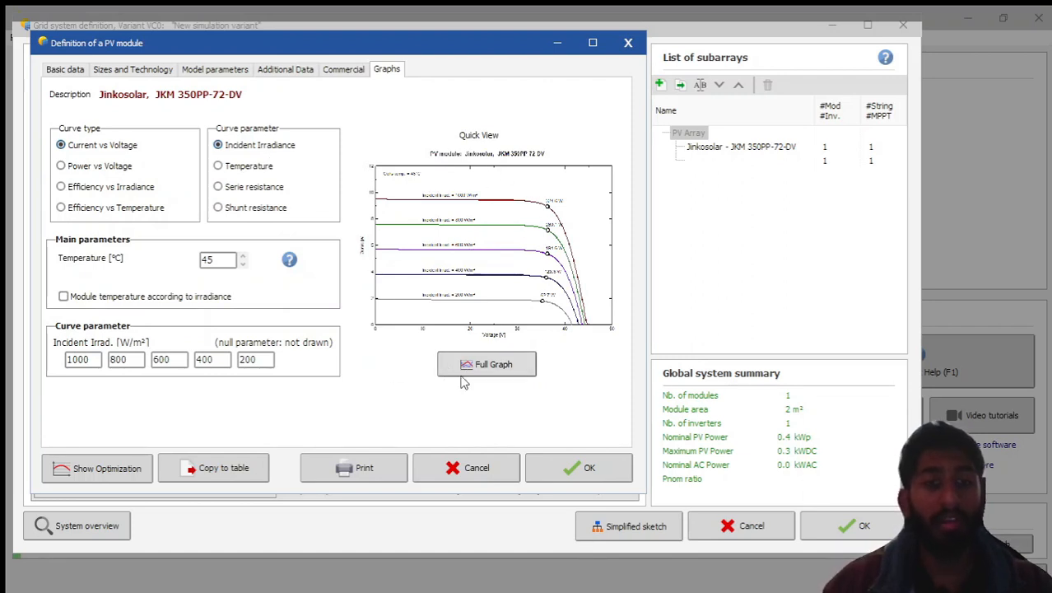
{"action": "left_click", "coordinate": [580, 468]}
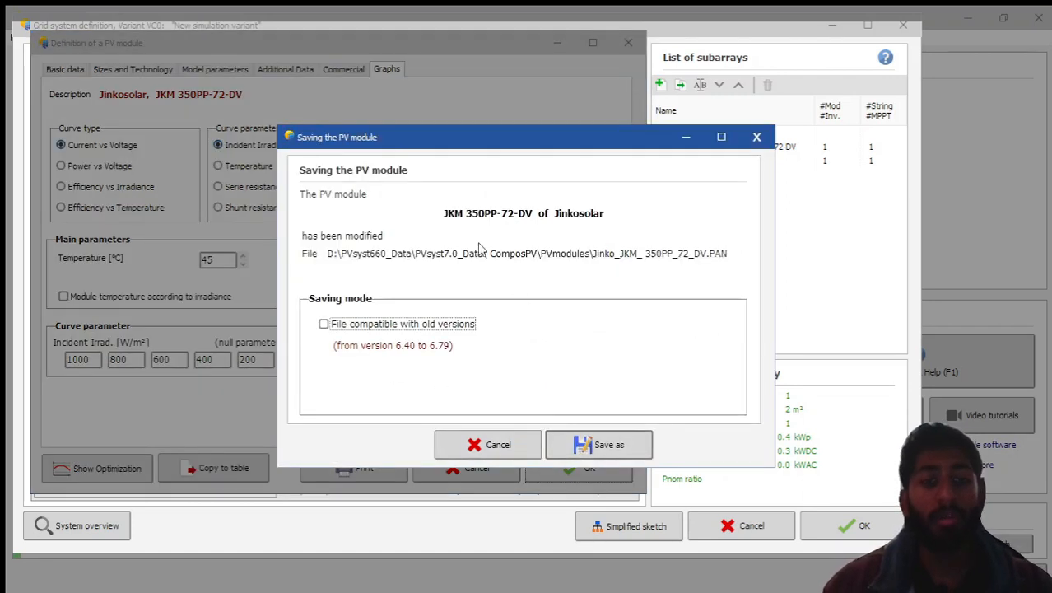
{"action": "left_click", "coordinate": [505, 451]}
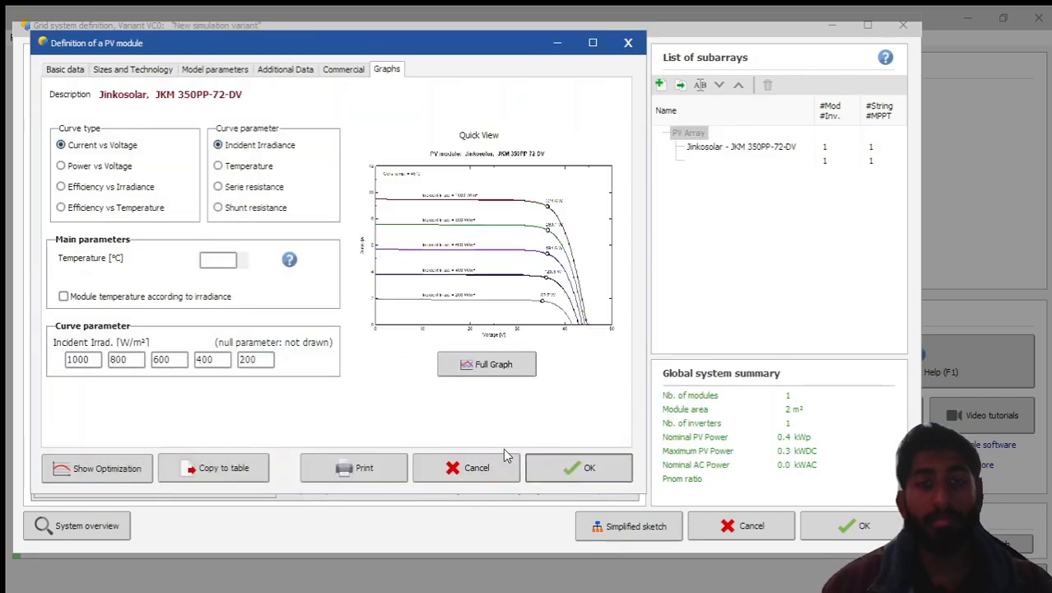
{"action": "left_click", "coordinate": [447, 467]}
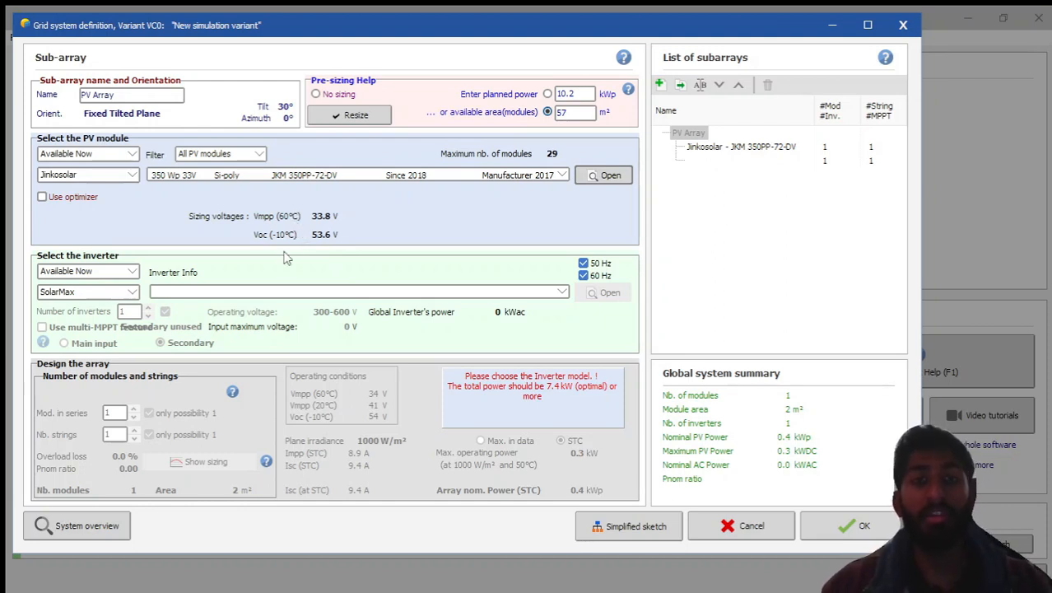
Set the inverter availability to Available Now and choose the 10 kW 10ES-T inverter from SolarMax
{"action": "left_click", "coordinate": [117, 274]}
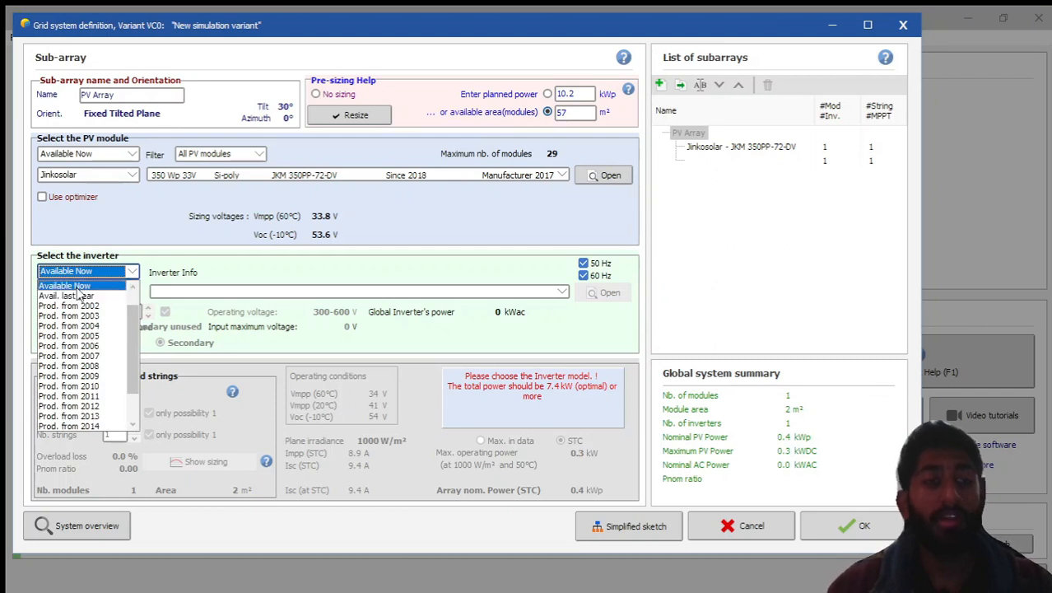
{"action": "left_click", "coordinate": [81, 286]}
{"action": "left_click", "coordinate": [87, 292]}
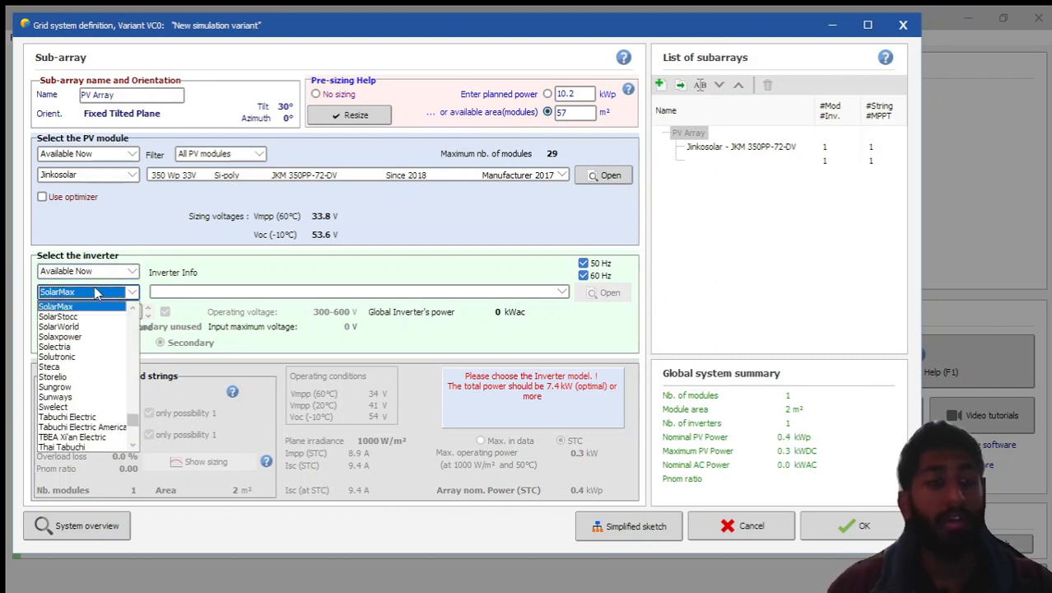
{"action": "scroll", "coordinate": [92, 375], "scroll_direction": "down", "scroll_amount": 1}
{"action": "scroll", "coordinate": [96, 356], "scroll_direction": "up", "scroll_amount": 2}
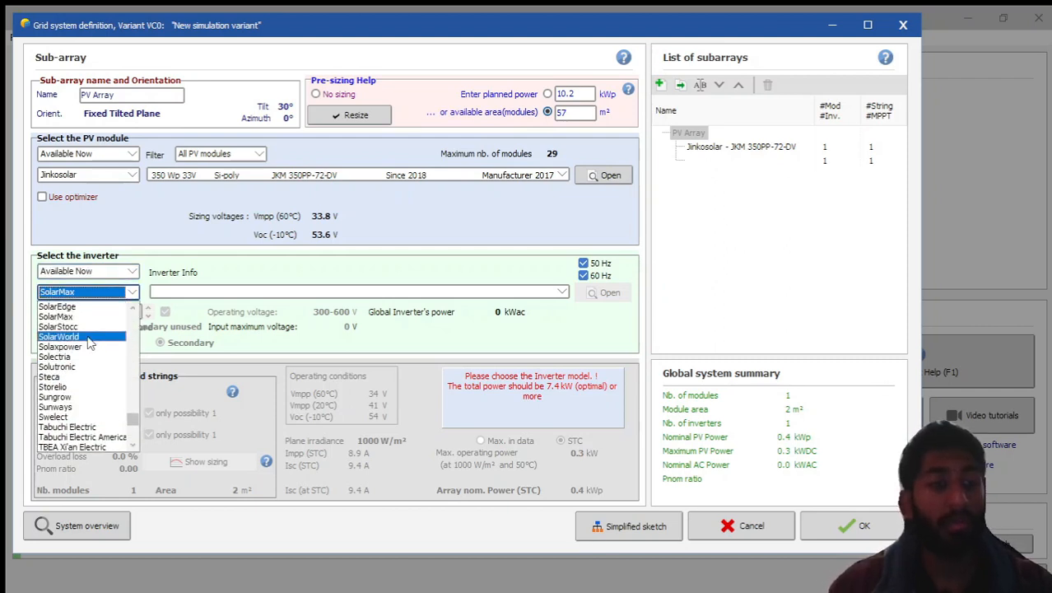
{"action": "scroll", "coordinate": [91, 354], "scroll_direction": "down", "scroll_amount": 4}
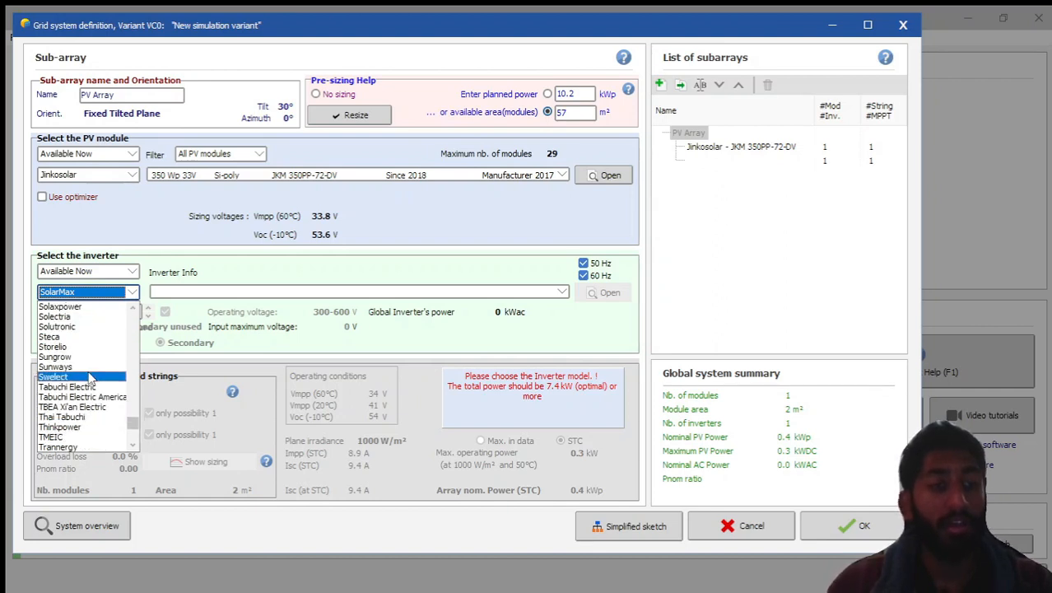
{"action": "scroll", "coordinate": [90, 377], "scroll_direction": "down", "scroll_amount": 11}
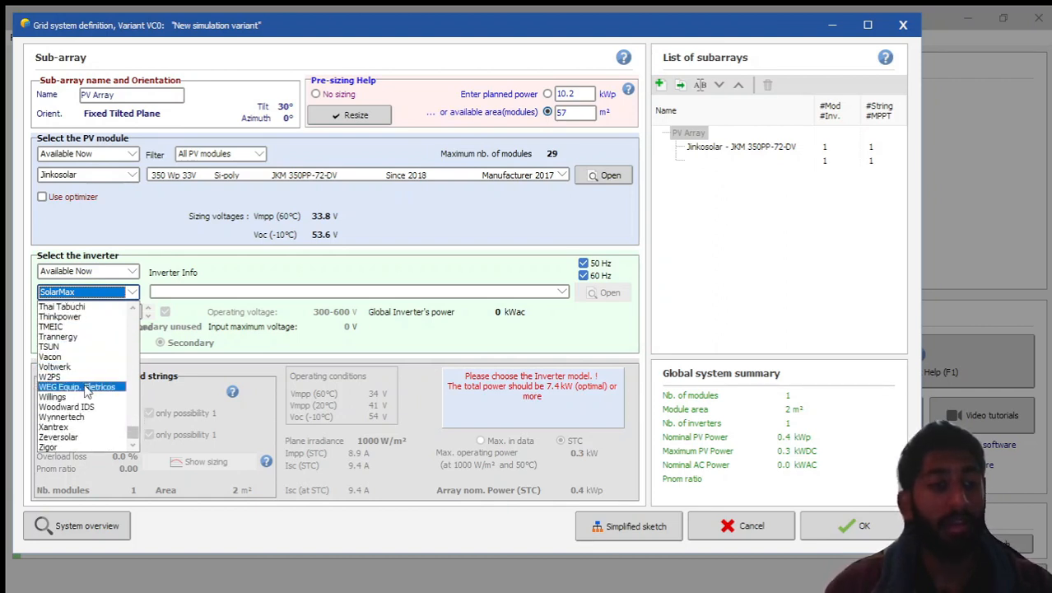
{"action": "scroll", "coordinate": [87, 392], "scroll_direction": "up", "scroll_amount": 9}
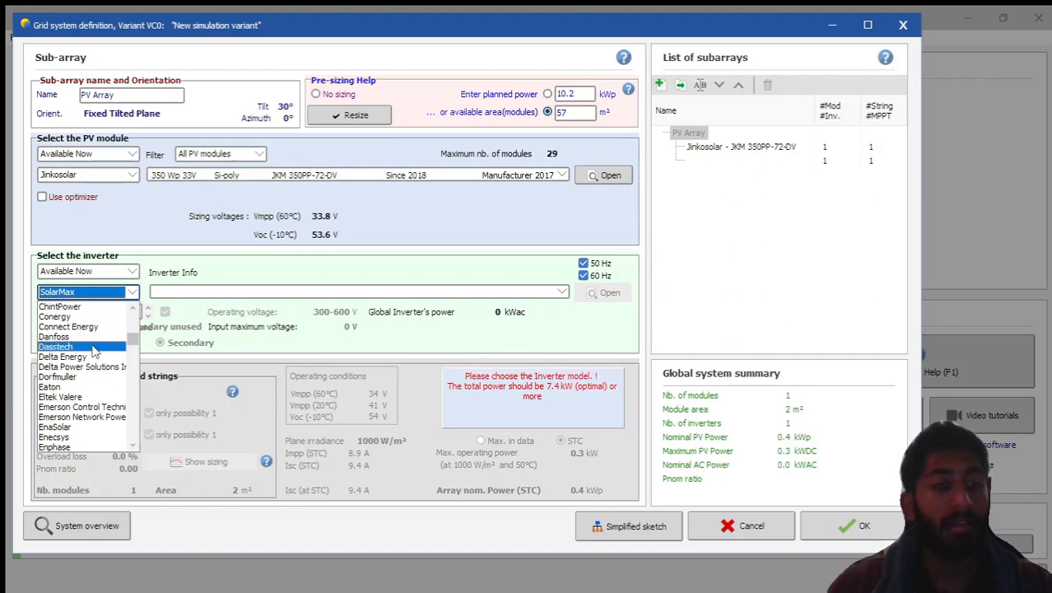
{"action": "scroll", "coordinate": [104, 340], "scroll_direction": "up", "scroll_amount": 3}
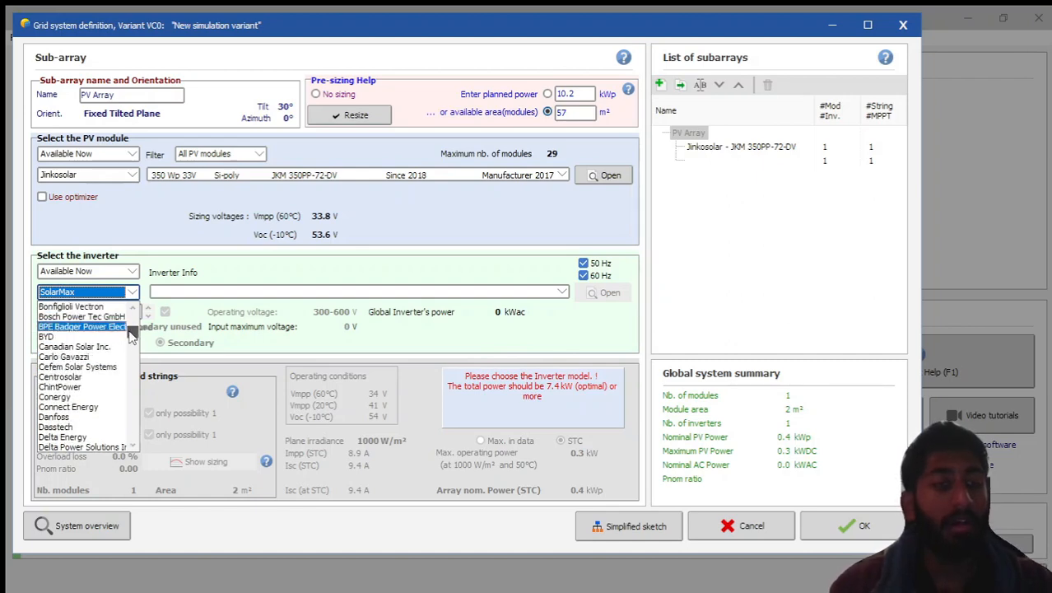
{"action": "left_click_drag", "start_coordinate": [131, 333], "coordinate": [134, 421]}
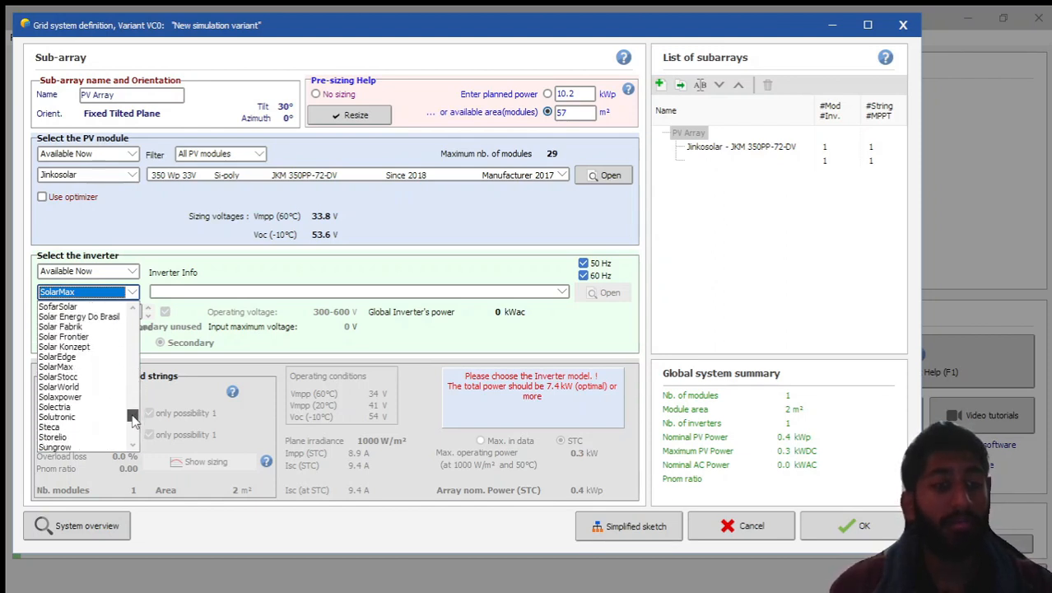
{"action": "left_click", "coordinate": [89, 367]}
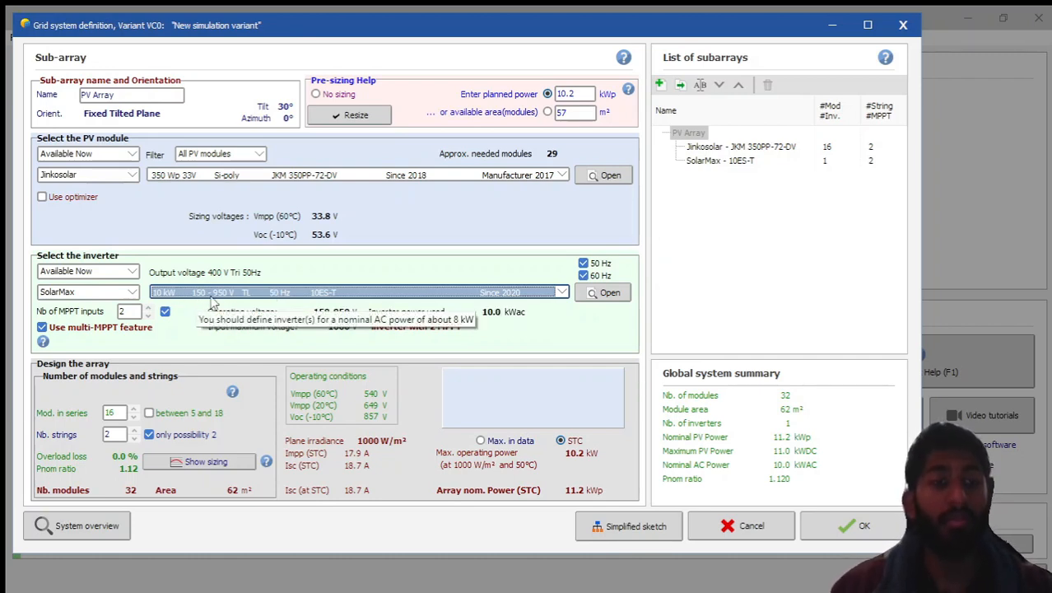
Turn off the inverter's multi-MPPT feature and check the array's modules in series and number of strings
{"action": "left_click", "coordinate": [70, 328]}
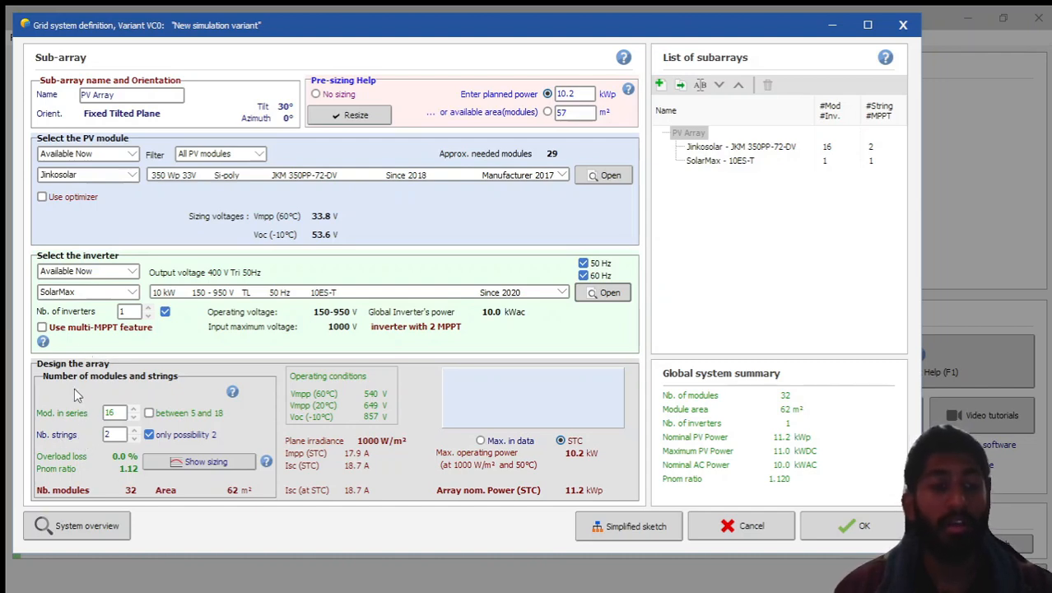
{"action": "double_click", "coordinate": [108, 413]}
{"action": "double_click", "coordinate": [109, 435]}
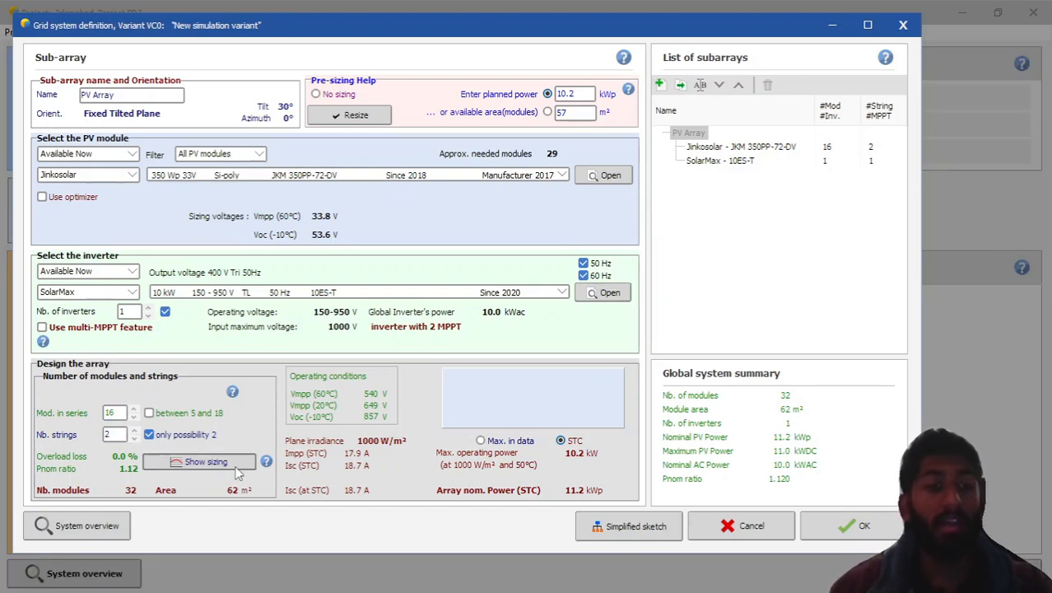
{"action": "left_click", "coordinate": [115, 413]}
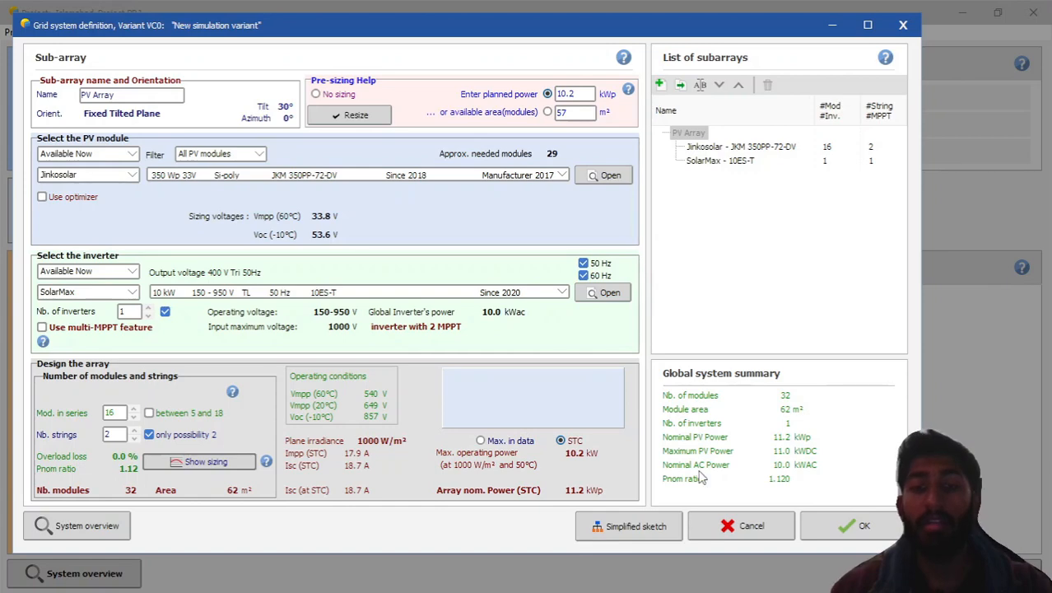
View the simplified sketch and the system overview, and confirm the grid system definition
{"action": "left_click", "coordinate": [610, 527]}
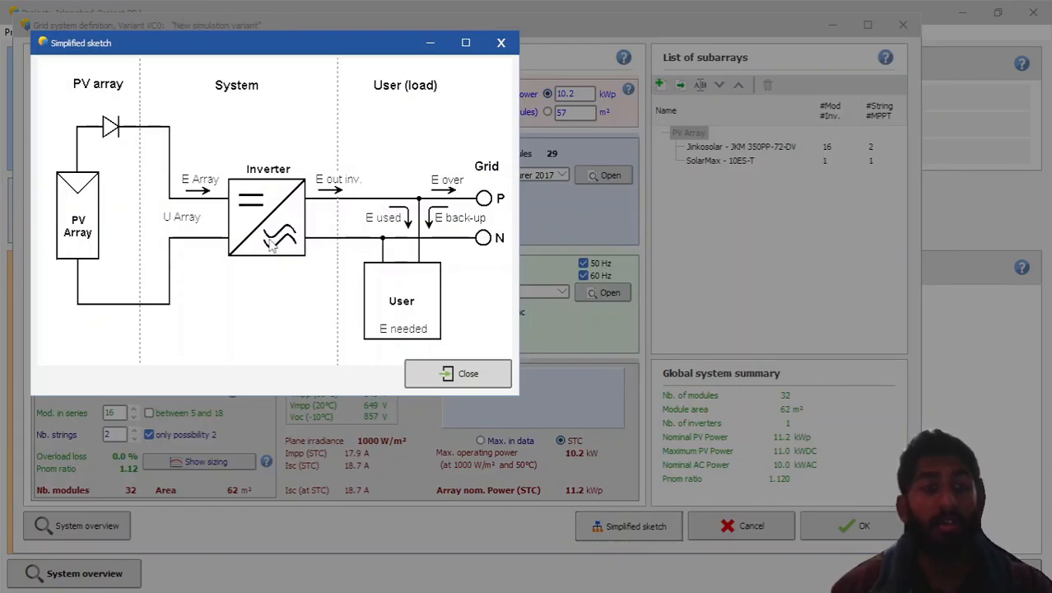
{"action": "left_click", "coordinate": [467, 374]}
{"action": "left_click", "coordinate": [61, 528]}
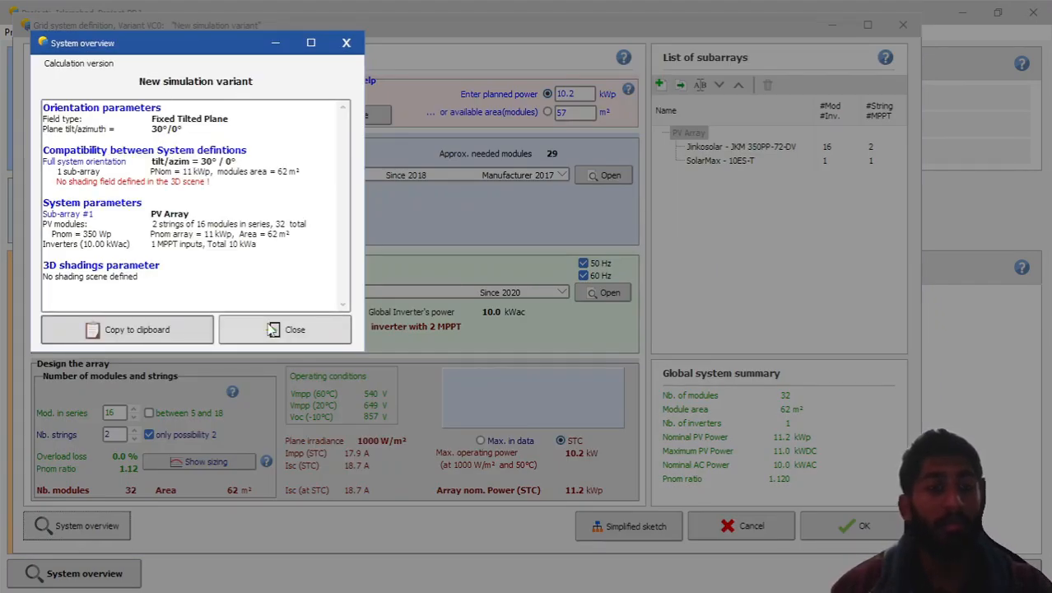
{"action": "left_click", "coordinate": [285, 329]}
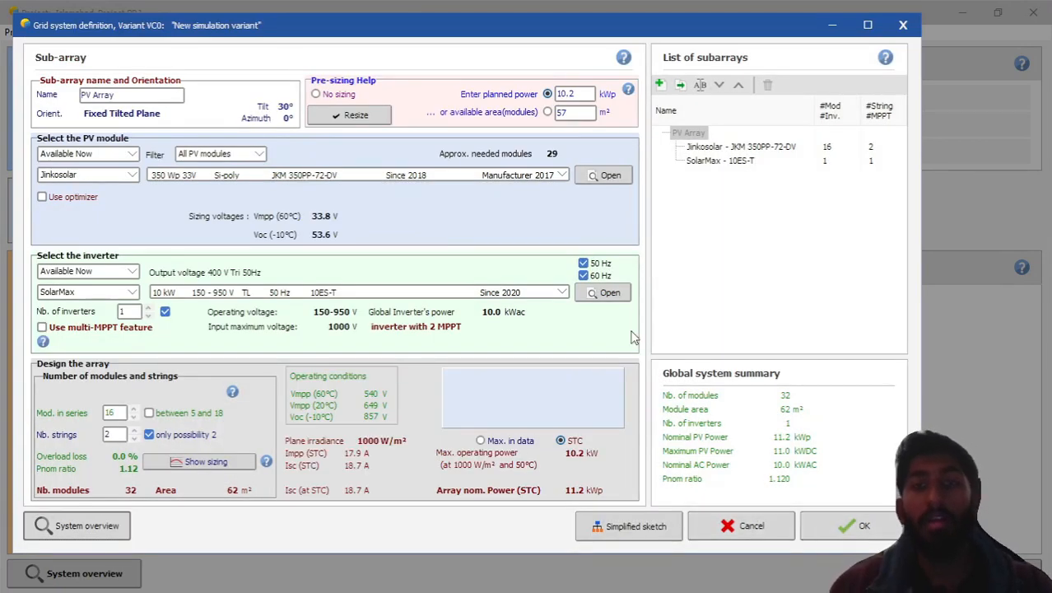
{"action": "left_click", "coordinate": [852, 525]}
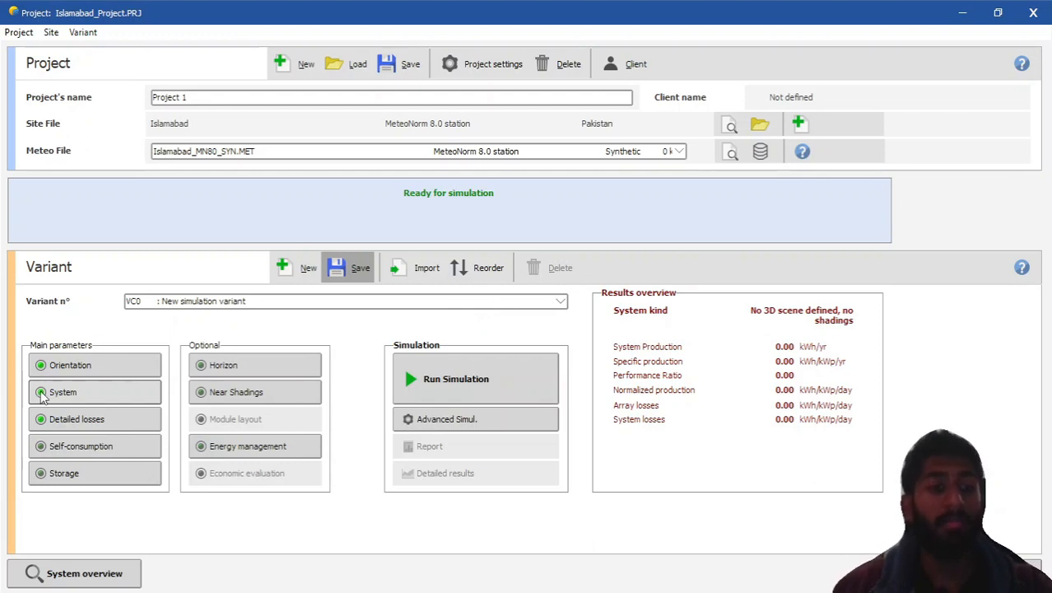
{"action": "left_click", "coordinate": [86, 397]}
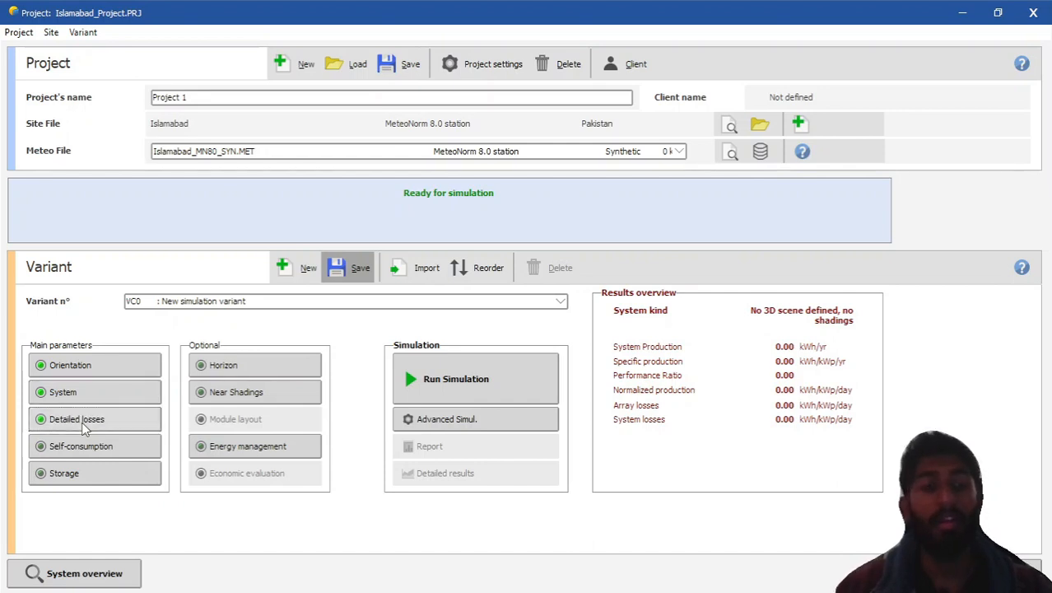
Open the detailed losses and review the field's thermal parameters and the DC and AC ohmic losses
{"action": "left_click", "coordinate": [87, 422]}
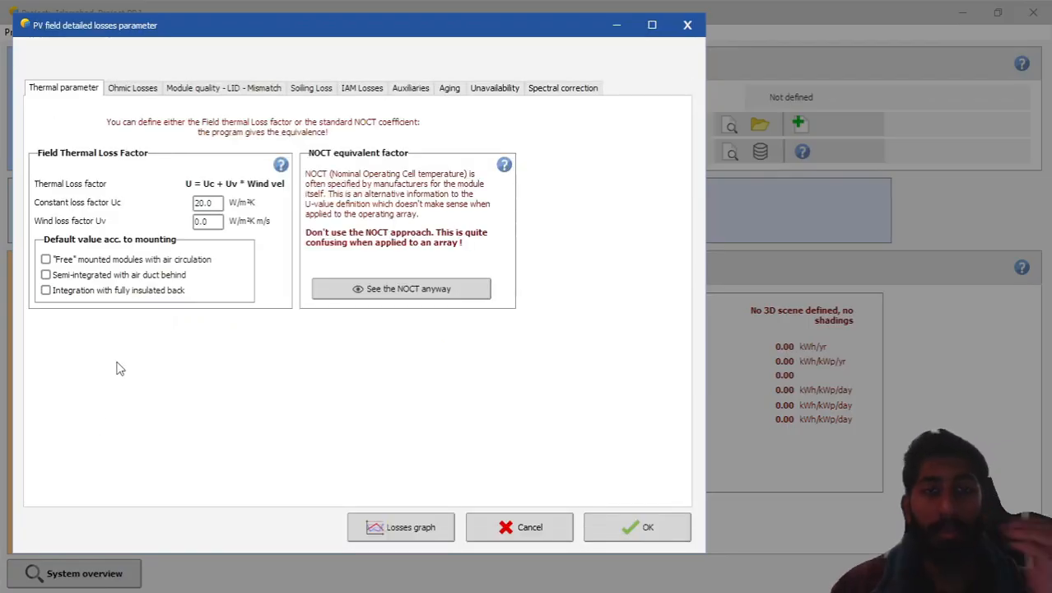
{"action": "left_click", "coordinate": [132, 92]}
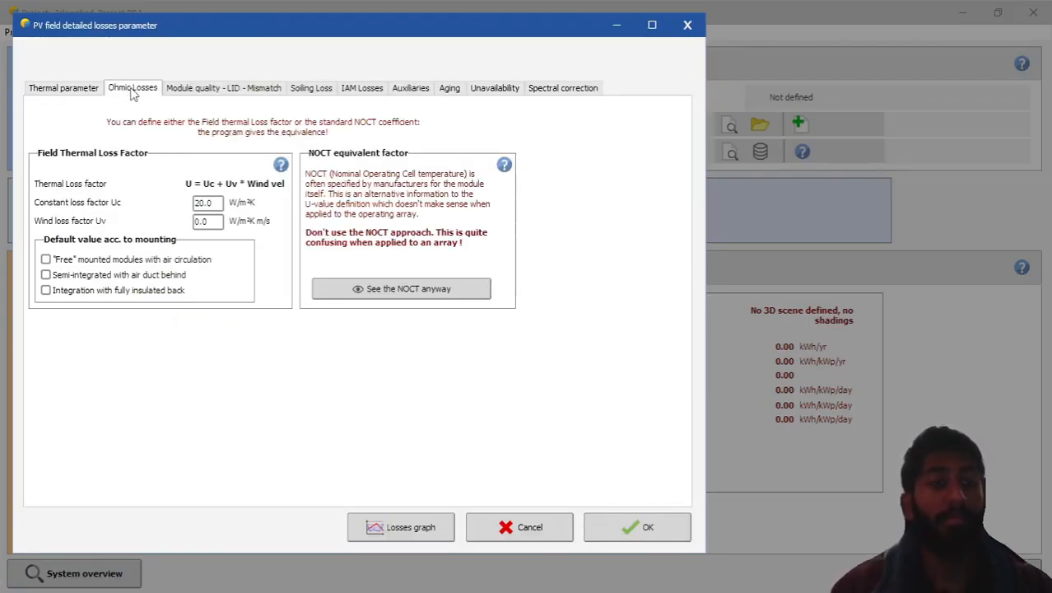
{"action": "left_click", "coordinate": [59, 92]}
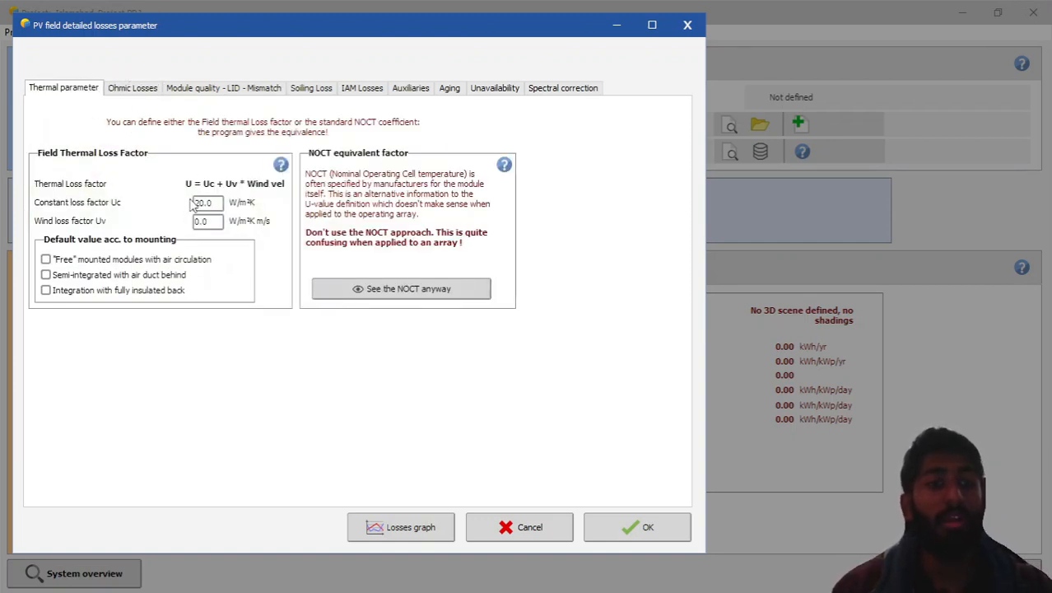
{"action": "left_click", "coordinate": [124, 92]}
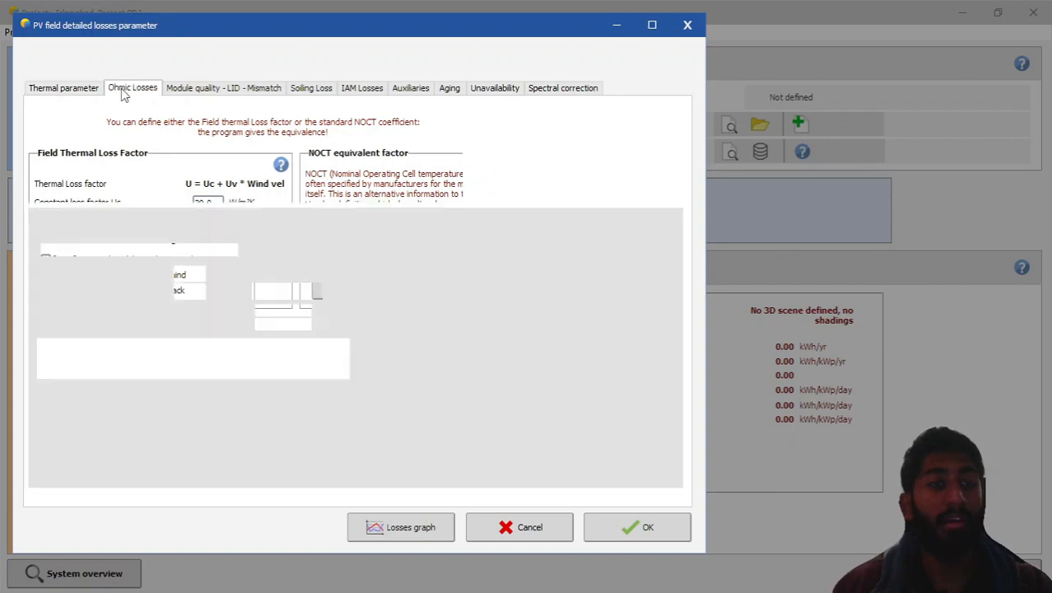
{"action": "left_click", "coordinate": [85, 88]}
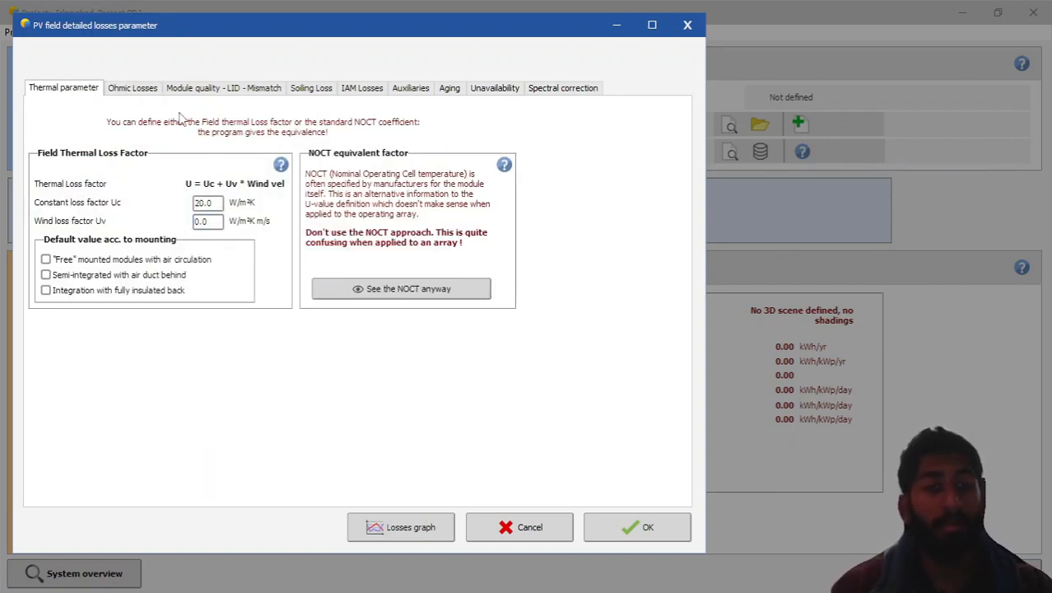
{"action": "left_click", "coordinate": [134, 89]}
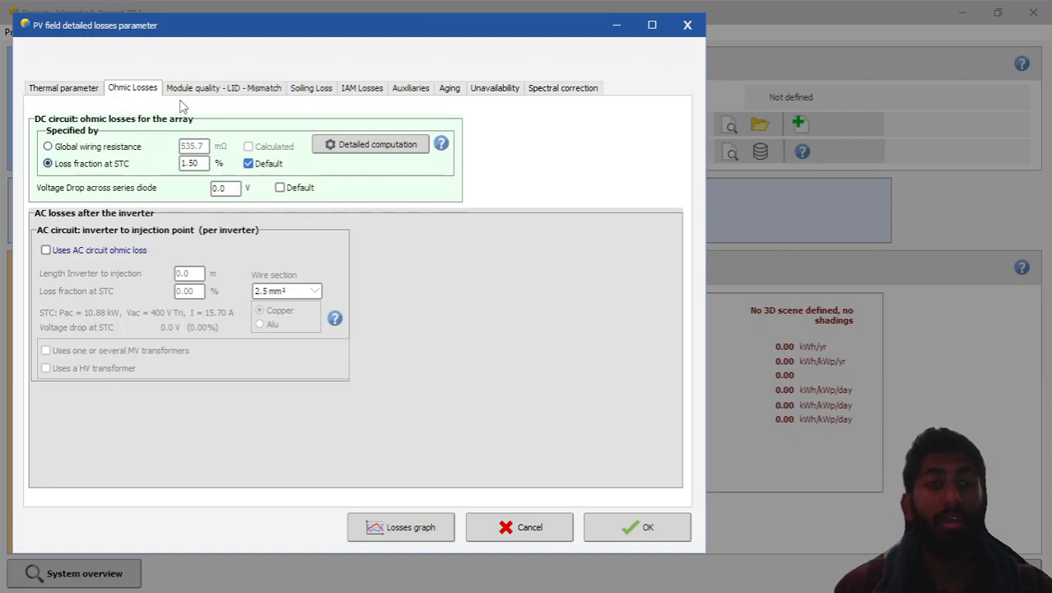
Review the module quality, LID and mismatch, soiling, IAM, auxiliaries, aging, unavailability and spectral correction loss settings
{"action": "left_click", "coordinate": [202, 91]}
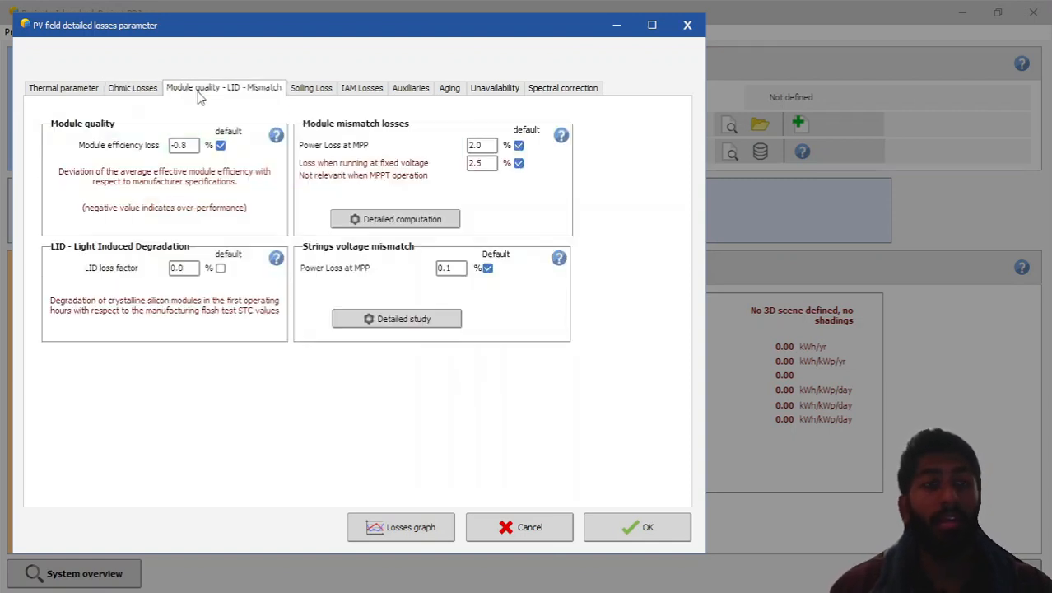
{"action": "left_click", "coordinate": [311, 90]}
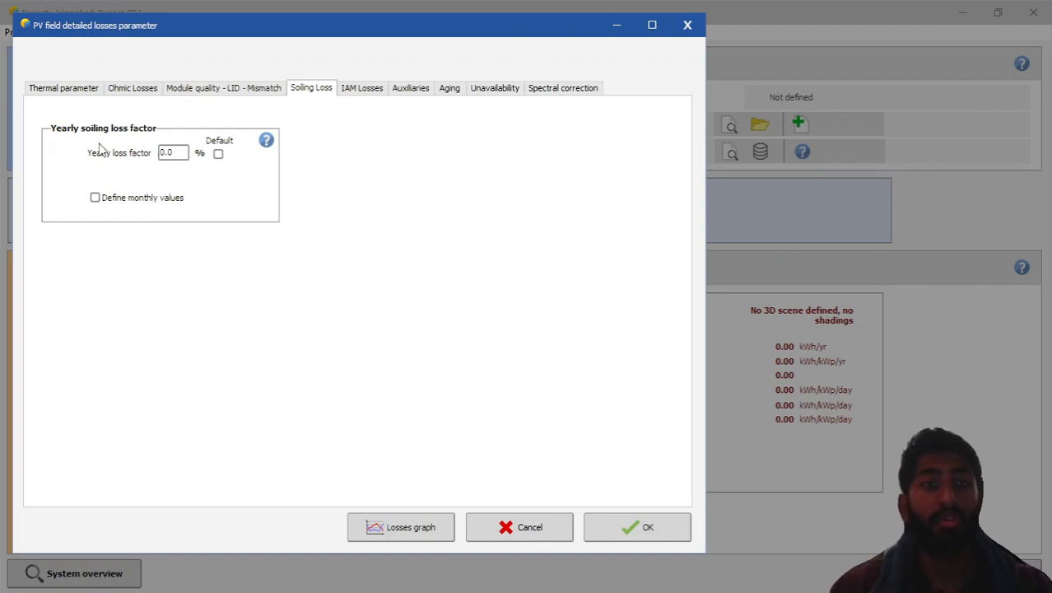
{"action": "left_click", "coordinate": [361, 91]}
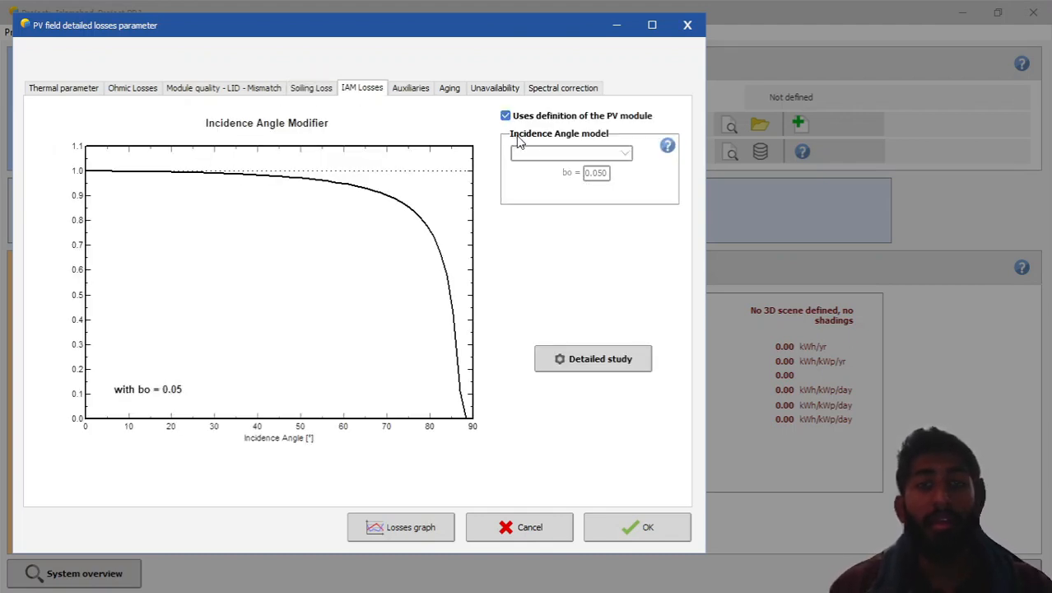
{"action": "left_click", "coordinate": [413, 91]}
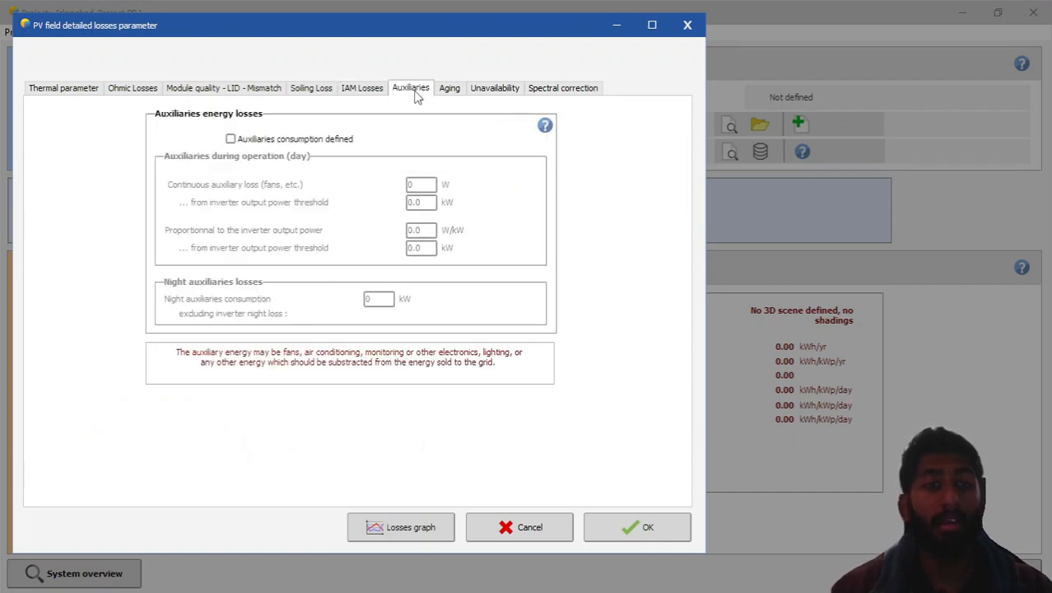
{"action": "left_click", "coordinate": [451, 91]}
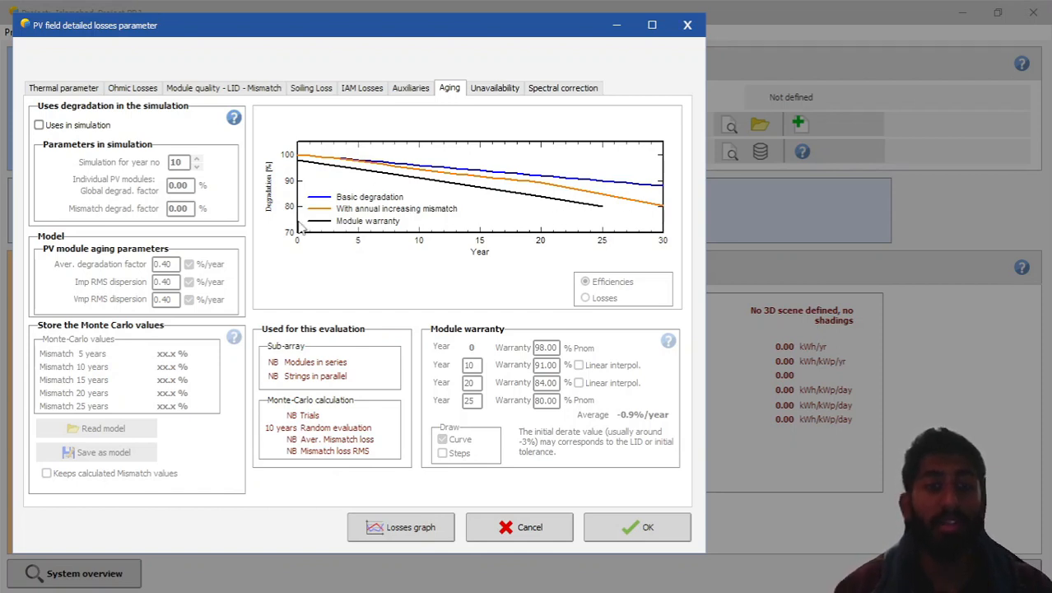
{"action": "left_click", "coordinate": [491, 92]}
{"action": "left_click", "coordinate": [551, 91]}
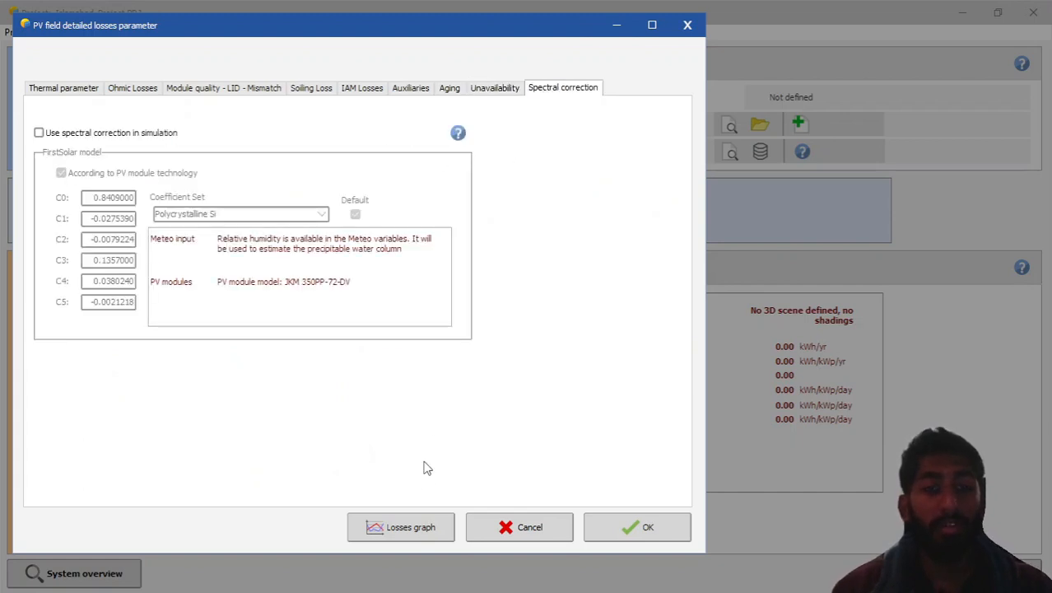
View the graph of the PV array's behaviour for each loss effect, close it and confirm the detailed losses
{"action": "left_click", "coordinate": [436, 530]}
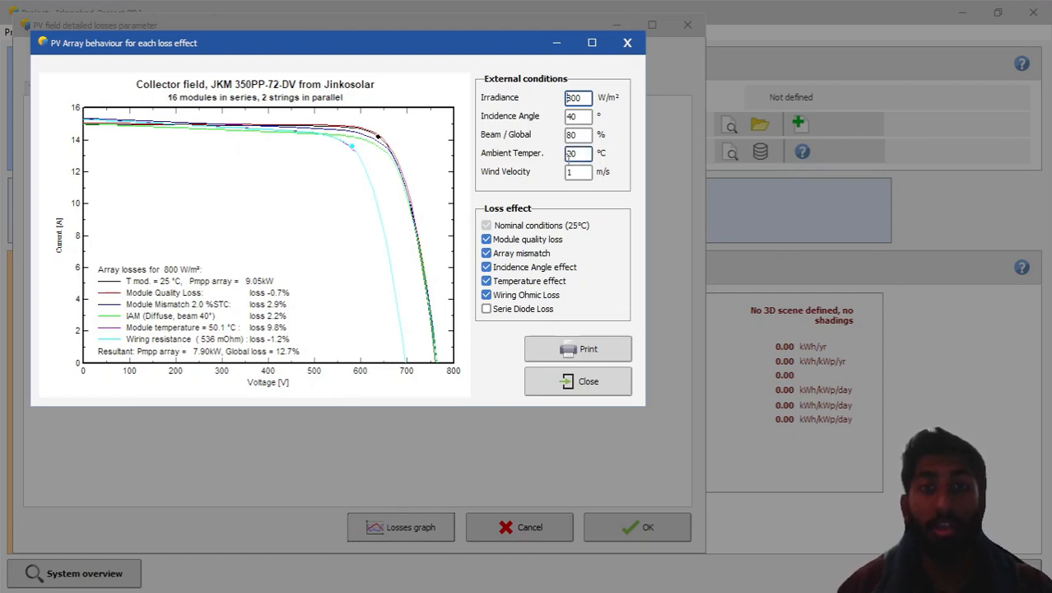
{"action": "left_click", "coordinate": [587, 383]}
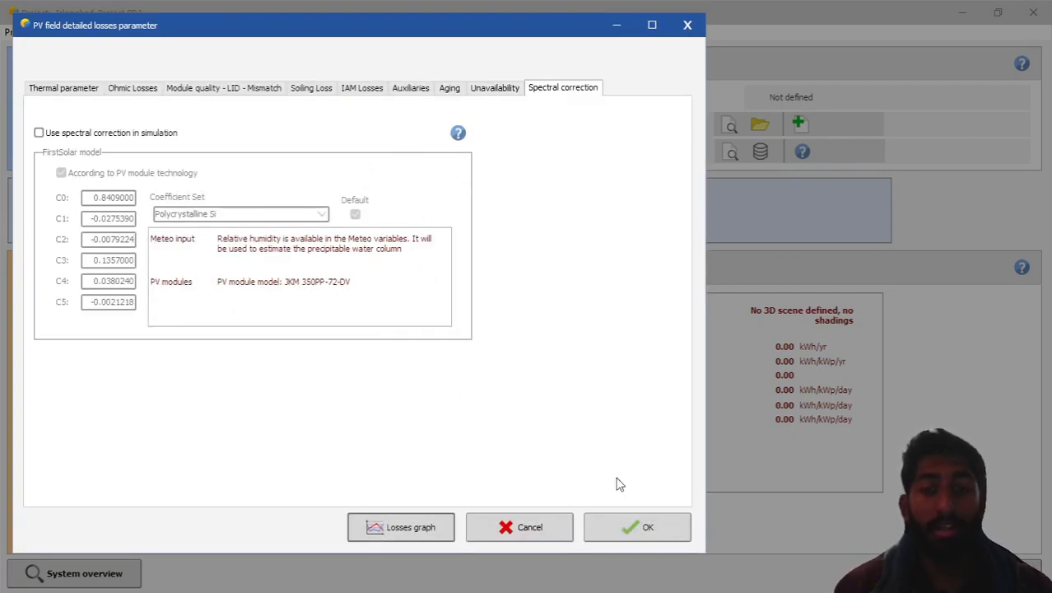
{"action": "left_click", "coordinate": [638, 527]}
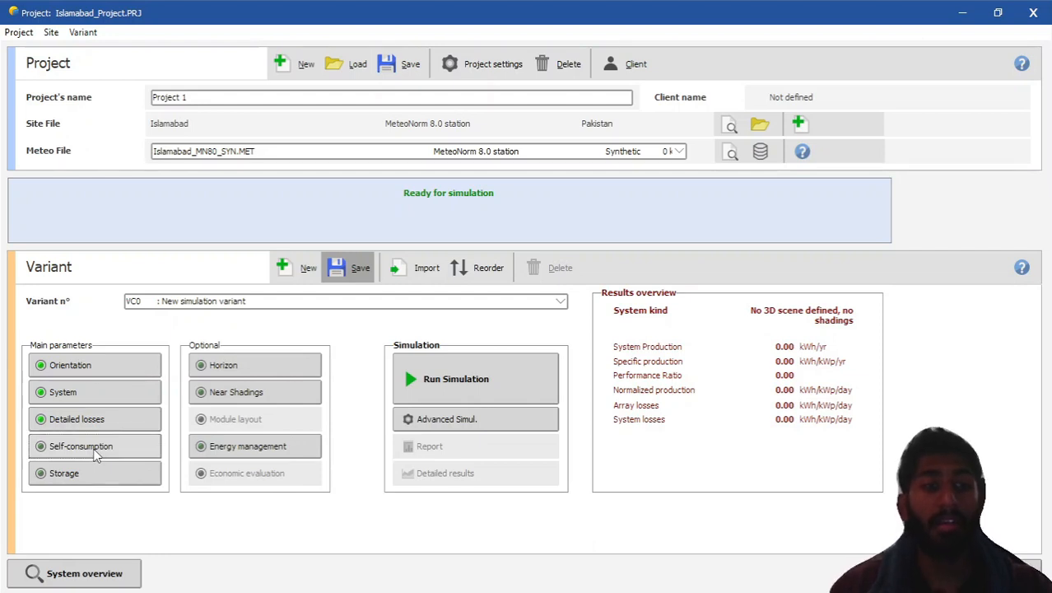
Define the user's needs as a fixed constant consumption of 30 kWh/yr, with Self-consumption as the storage strategy
{"action": "left_click", "coordinate": [86, 447]}
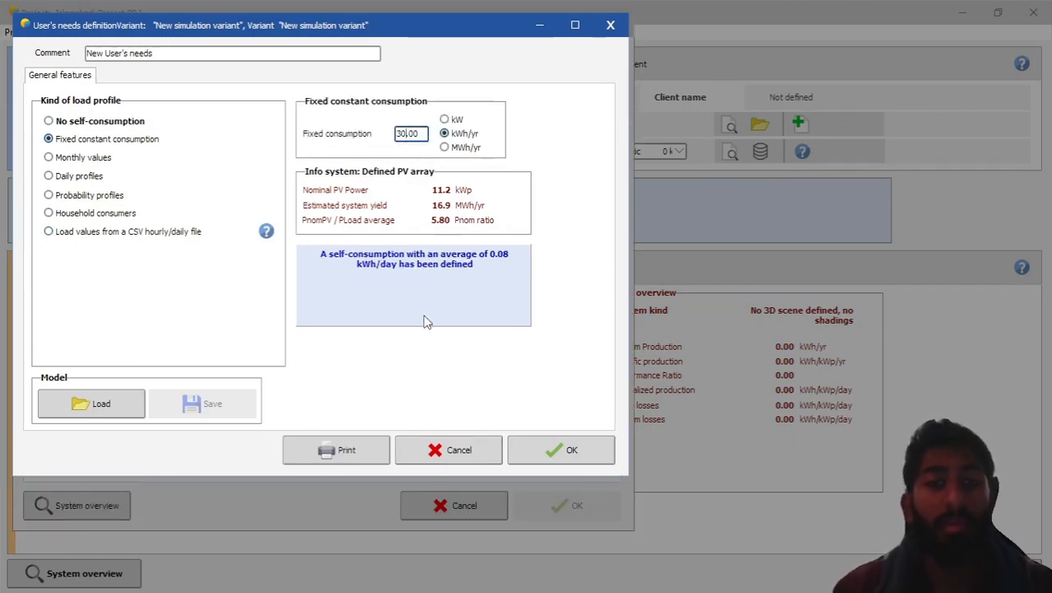
{"action": "left_click", "coordinate": [550, 450]}
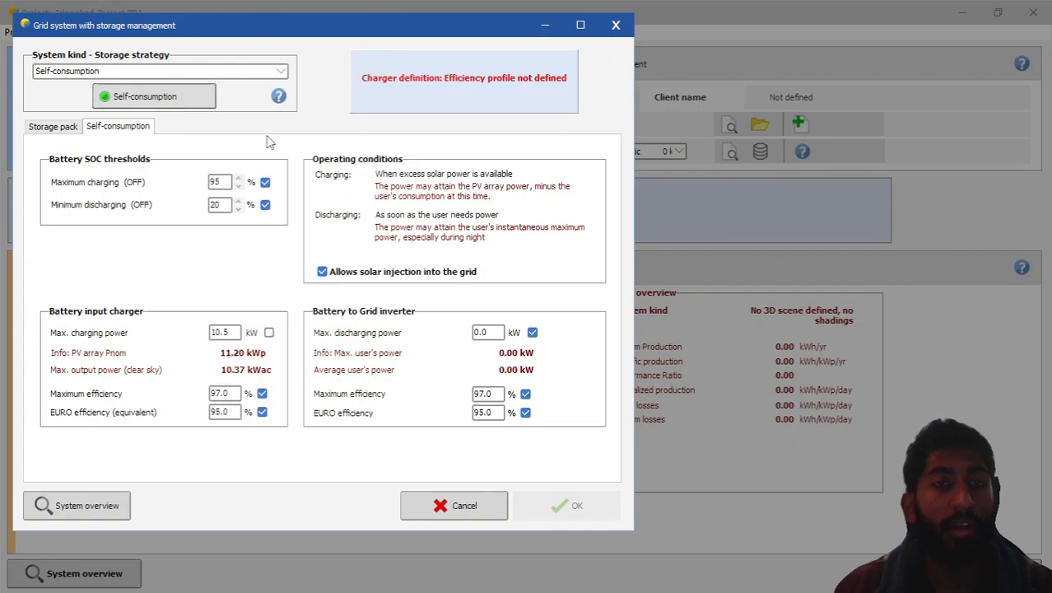
Filter the storage pack's batteries to Lithium-ion and choose the 874 V, 222 Ah Li NMC Rack JH4 SR22 3P
{"action": "left_click", "coordinate": [62, 126]}
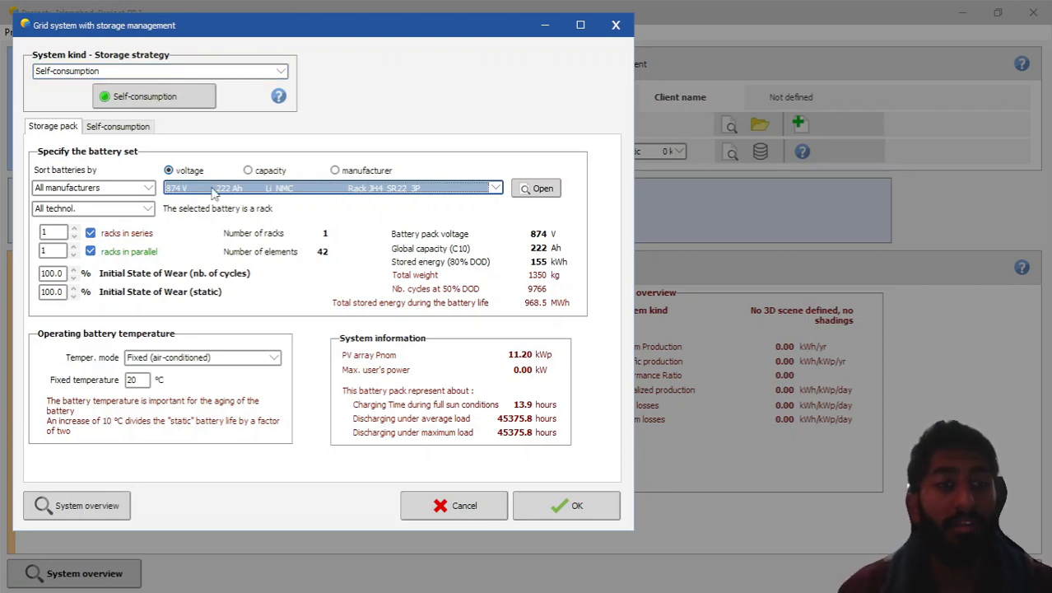
{"action": "left_click", "coordinate": [117, 212]}
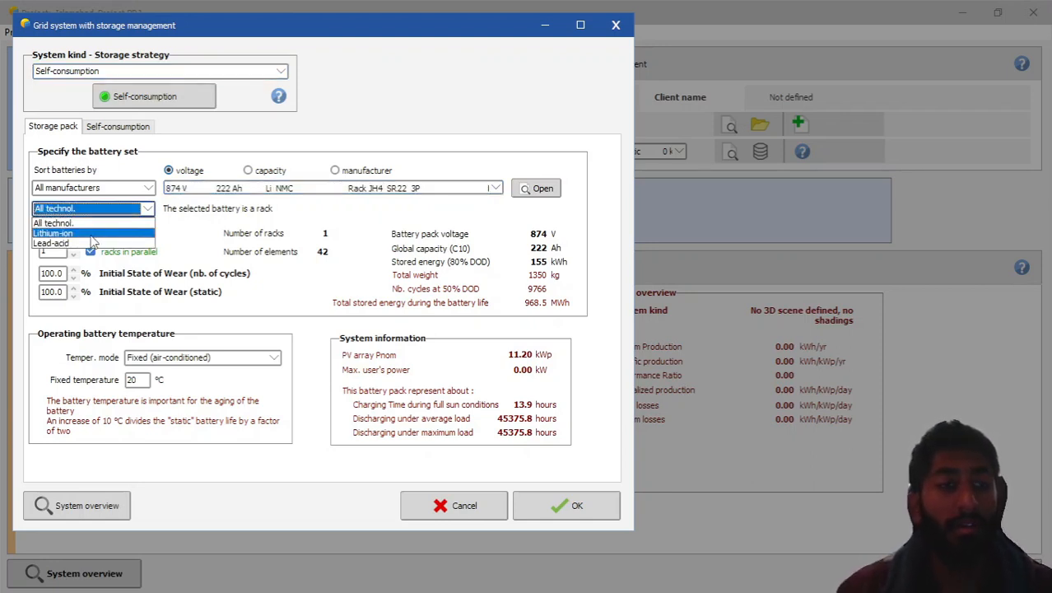
{"action": "left_click", "coordinate": [93, 234]}
{"action": "left_click", "coordinate": [198, 188]}
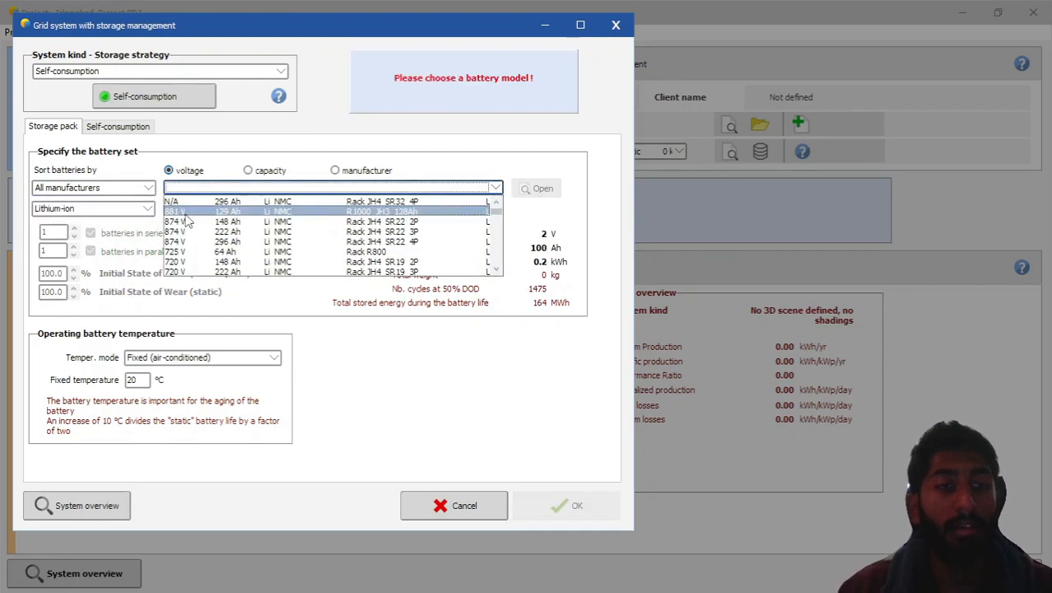
{"action": "left_click", "coordinate": [235, 234]}
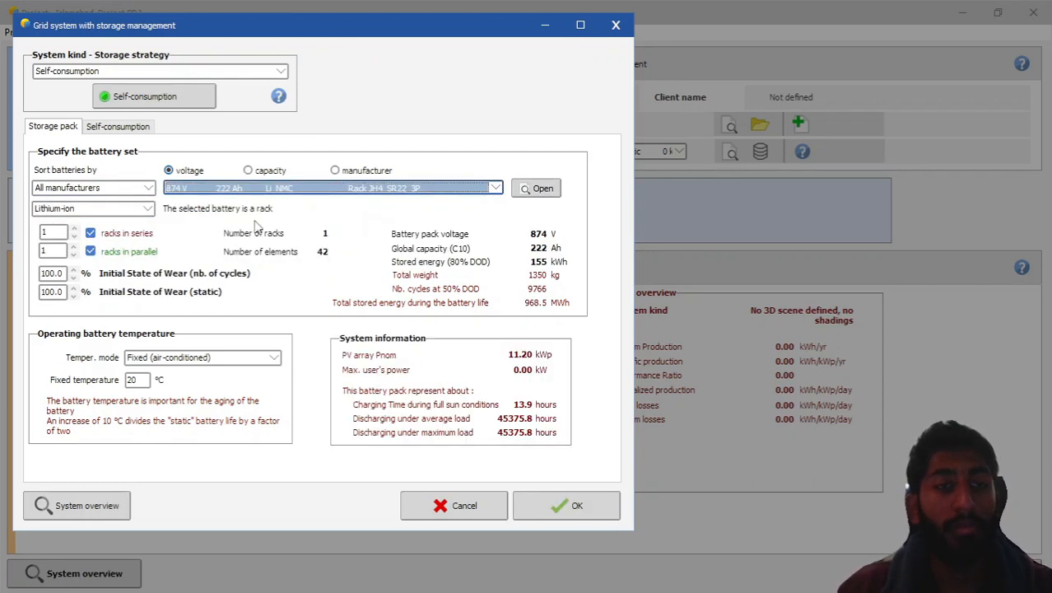
Check the battery's self-consumption thresholds and charger settings, review the storage pack and confirm the storage definition
{"action": "left_click", "coordinate": [117, 126]}
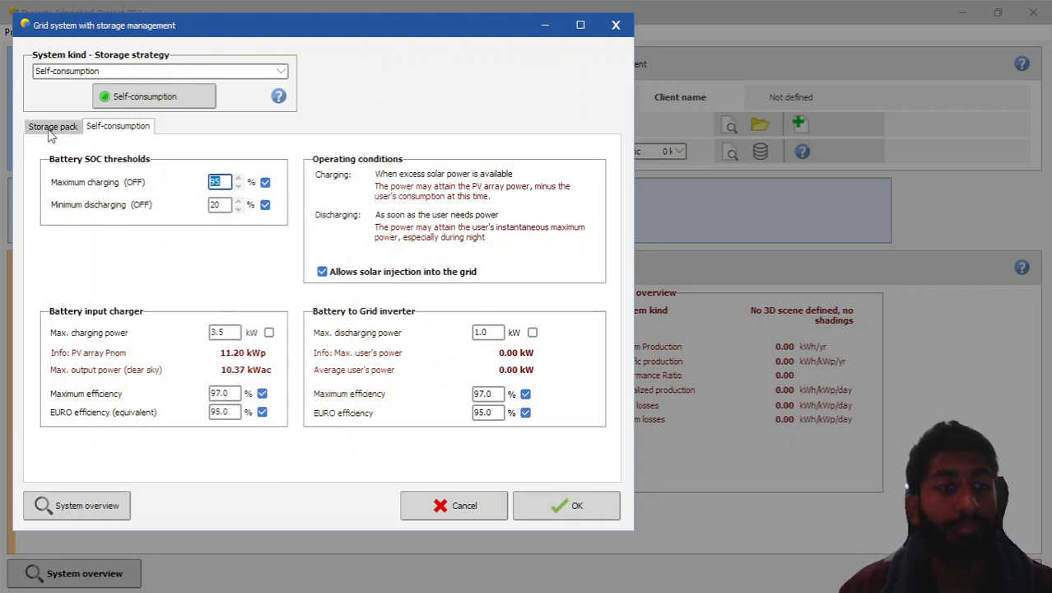
{"action": "left_click", "coordinate": [51, 128]}
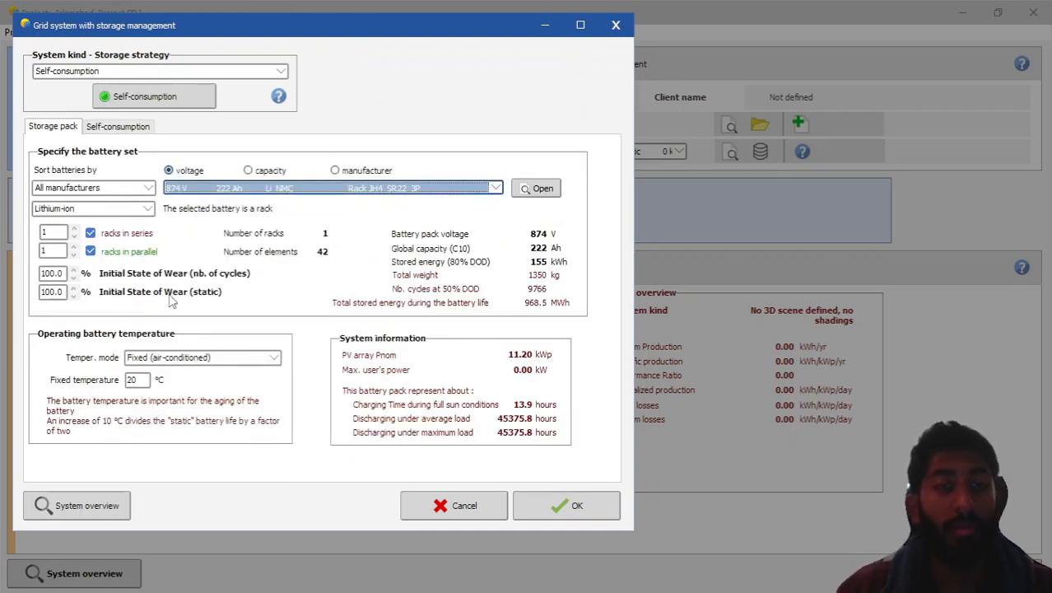
{"action": "left_click", "coordinate": [546, 496]}
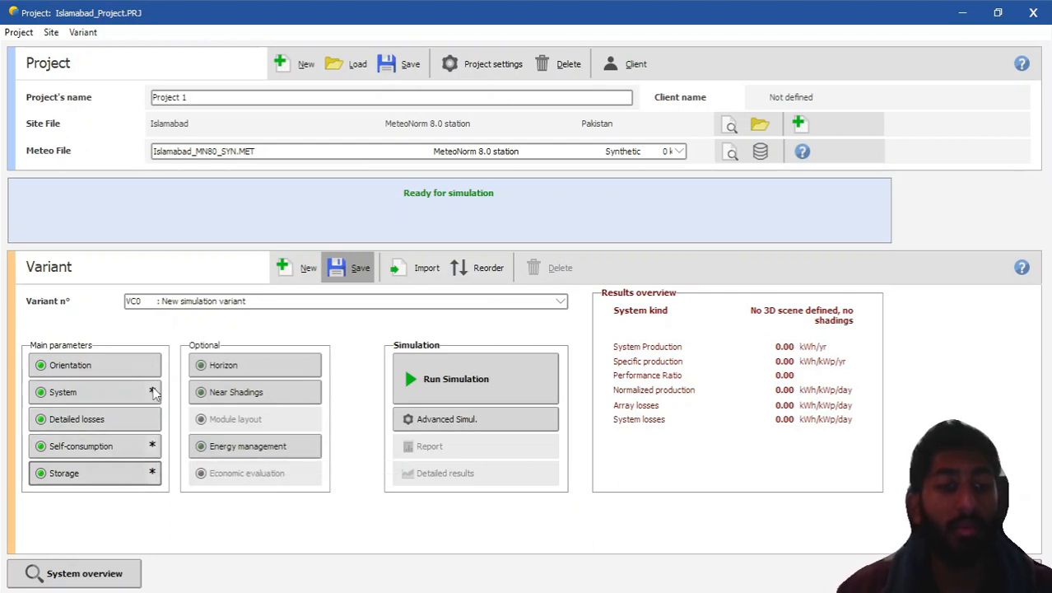
Save the simulation variant with the description New simulation variant, and check the energy management option
{"action": "left_click", "coordinate": [353, 272]}
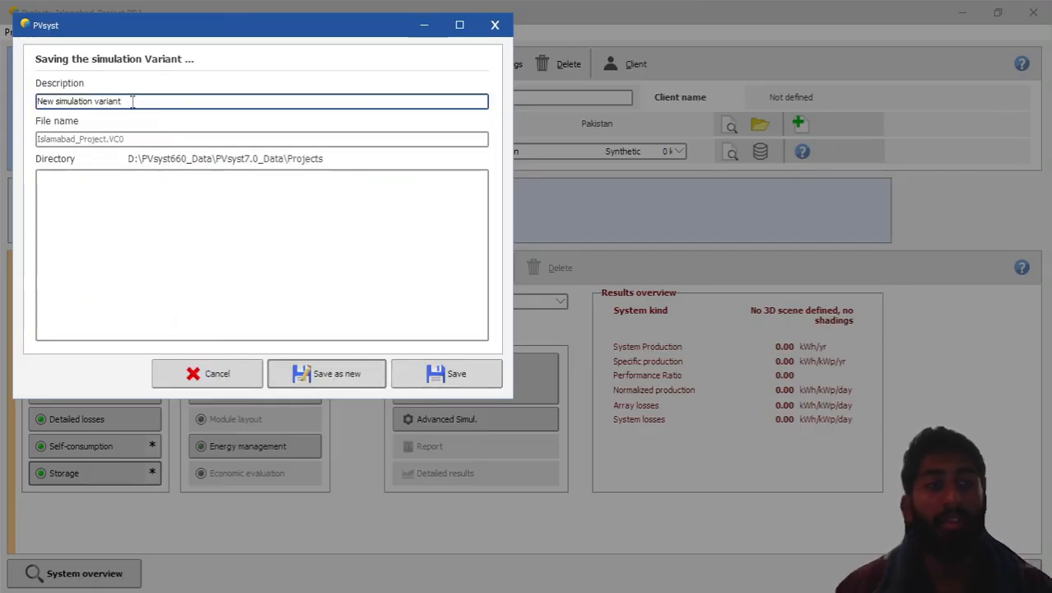
{"action": "left_click", "coordinate": [455, 377]}
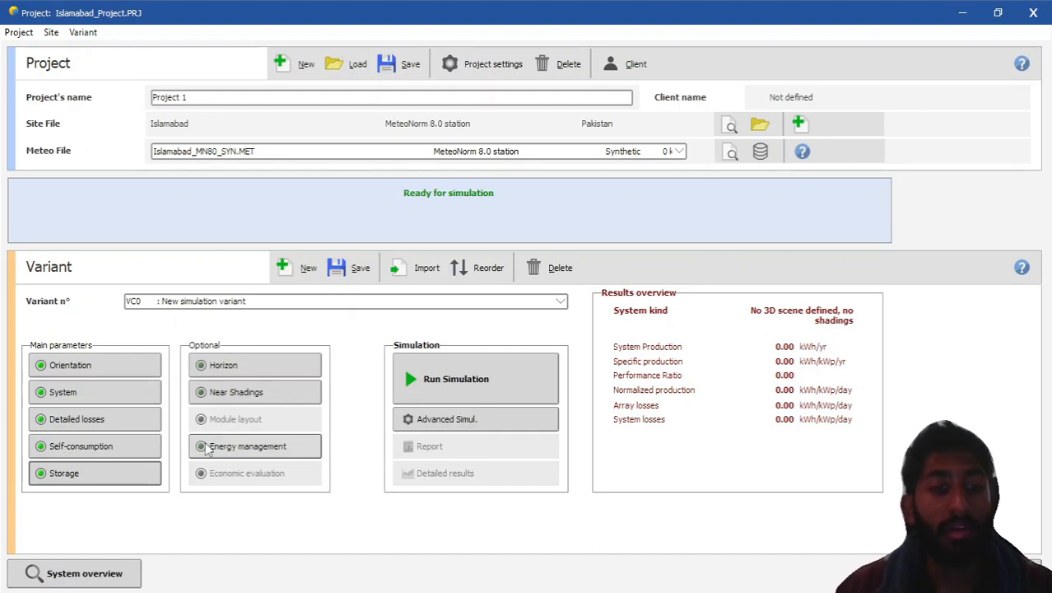
{"action": "left_click", "coordinate": [269, 446]}
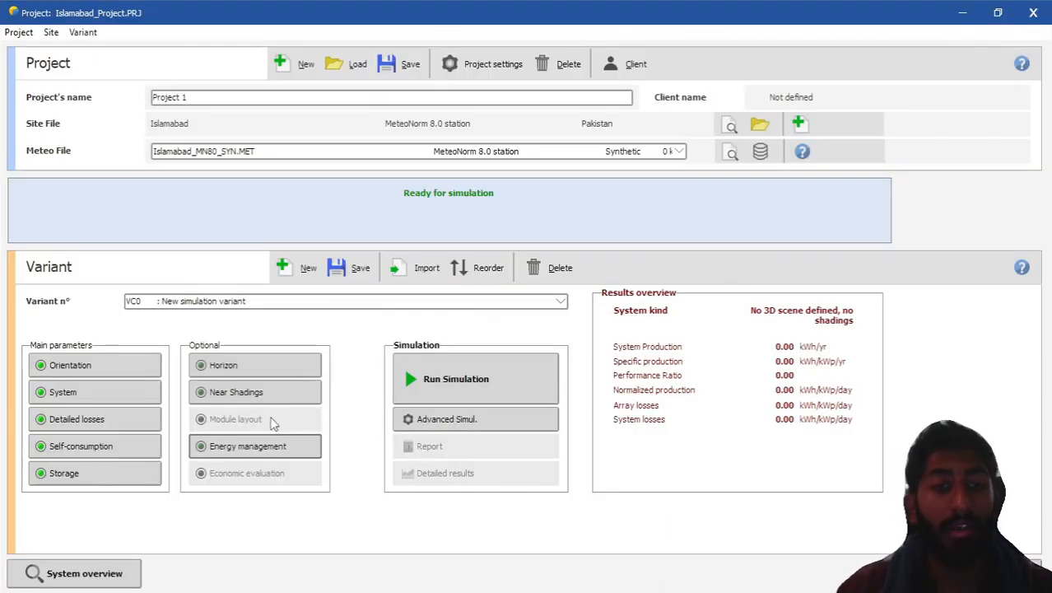
Run the simulation and open its report at an enlarged, readable size
{"action": "left_click", "coordinate": [464, 389]}
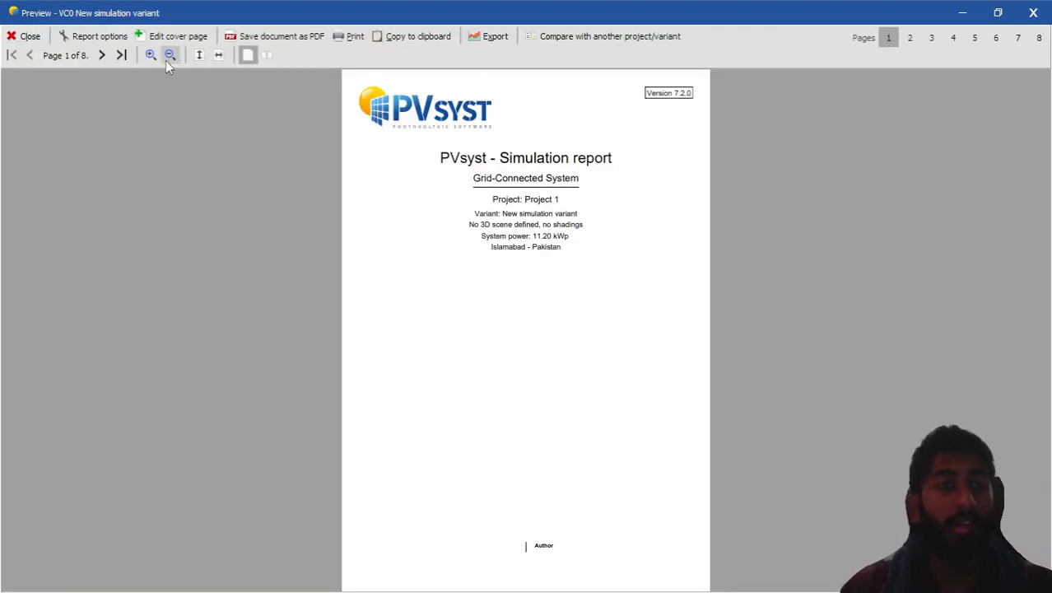
{"action": "left_click", "coordinate": [151, 55]}
{"action": "left_click", "coordinate": [150, 55]}
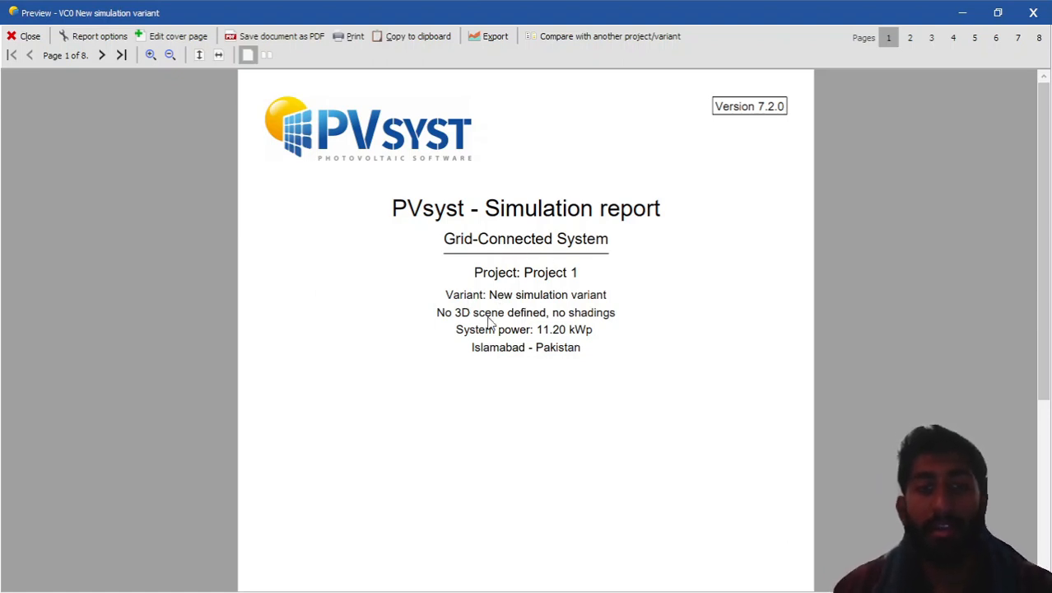
Examine the simulation report's cover page and the project, system and results summaries on page 2
{"action": "scroll", "coordinate": [522, 336], "scroll_direction": "down", "scroll_amount": 1}
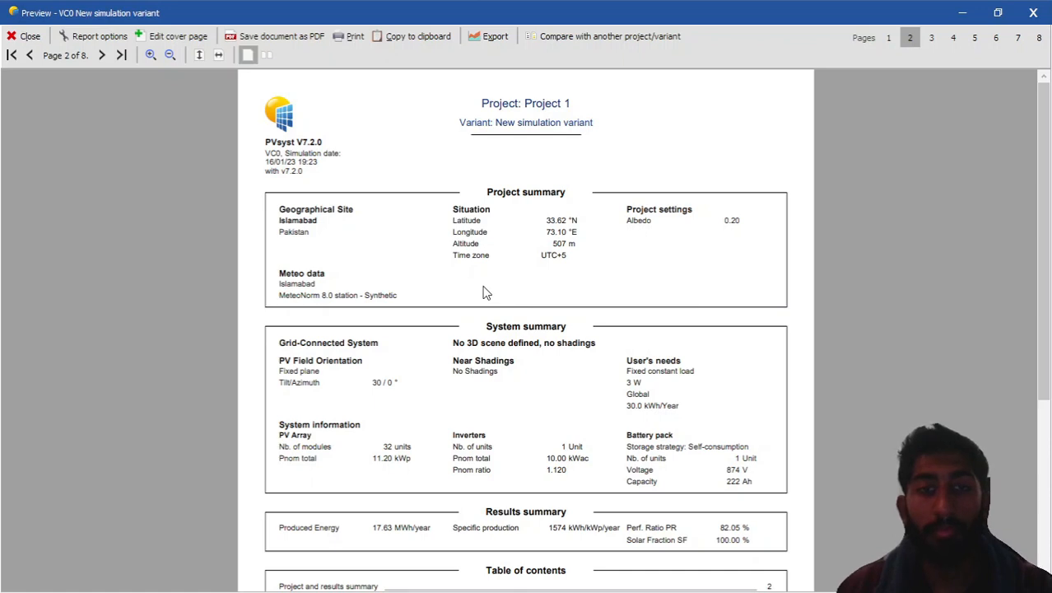
{"action": "scroll", "coordinate": [337, 194], "scroll_direction": "up", "scroll_amount": 1}
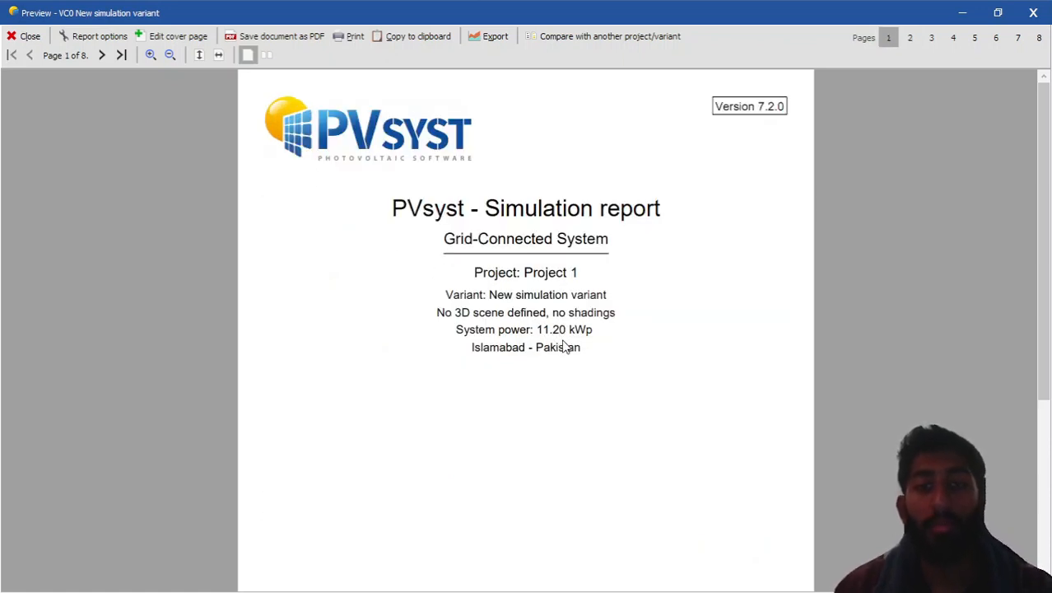
{"action": "scroll", "coordinate": [582, 345], "scroll_direction": "down", "scroll_amount": 1}
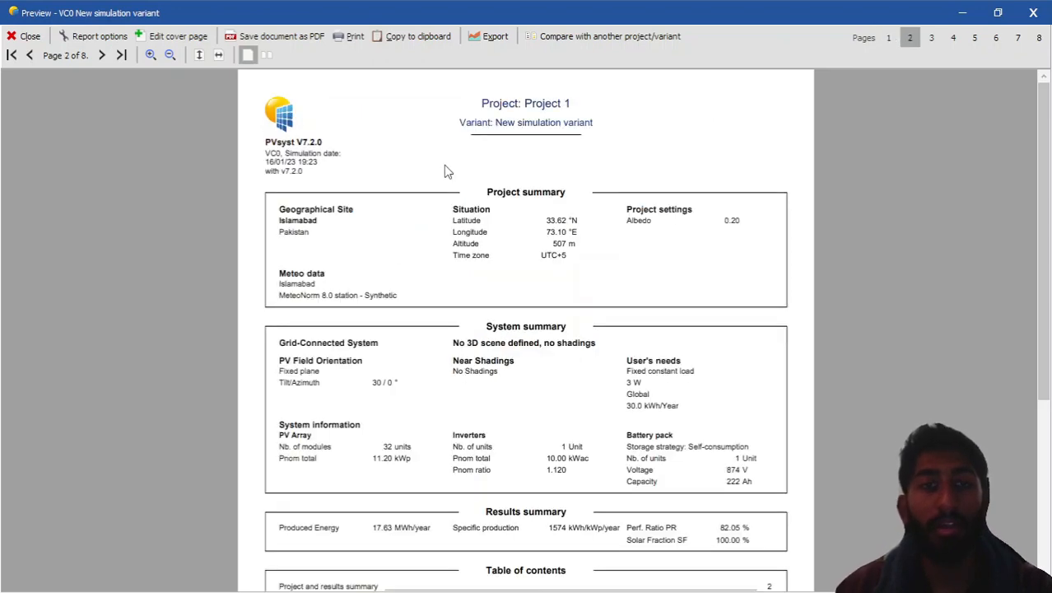
{"action": "scroll", "coordinate": [375, 201], "scroll_direction": "down", "scroll_amount": 1}
{"action": "scroll", "coordinate": [319, 144], "scroll_direction": "up", "scroll_amount": 1}
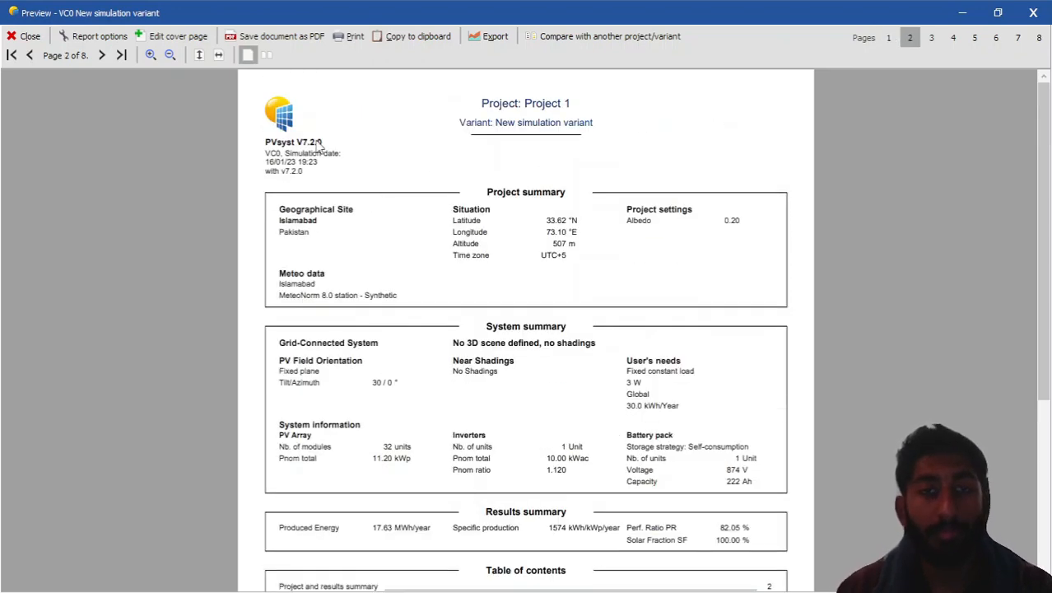
{"action": "left_click", "coordinate": [151, 55]}
{"action": "left_click", "coordinate": [151, 54]}
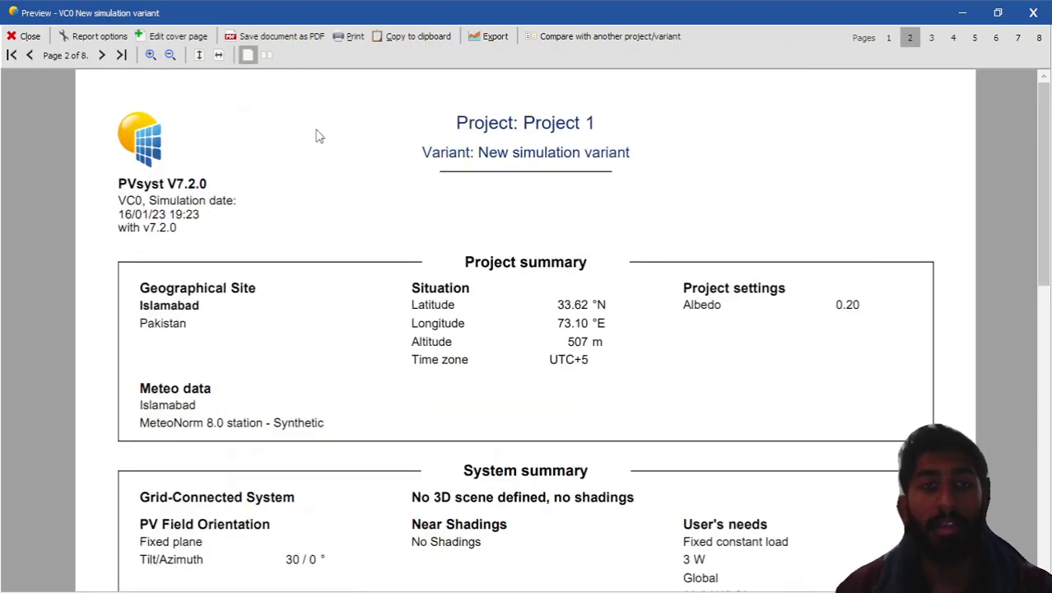
{"action": "left_click", "coordinate": [170, 55]}
{"action": "scroll", "coordinate": [420, 200], "scroll_direction": "down", "scroll_amount": 1}
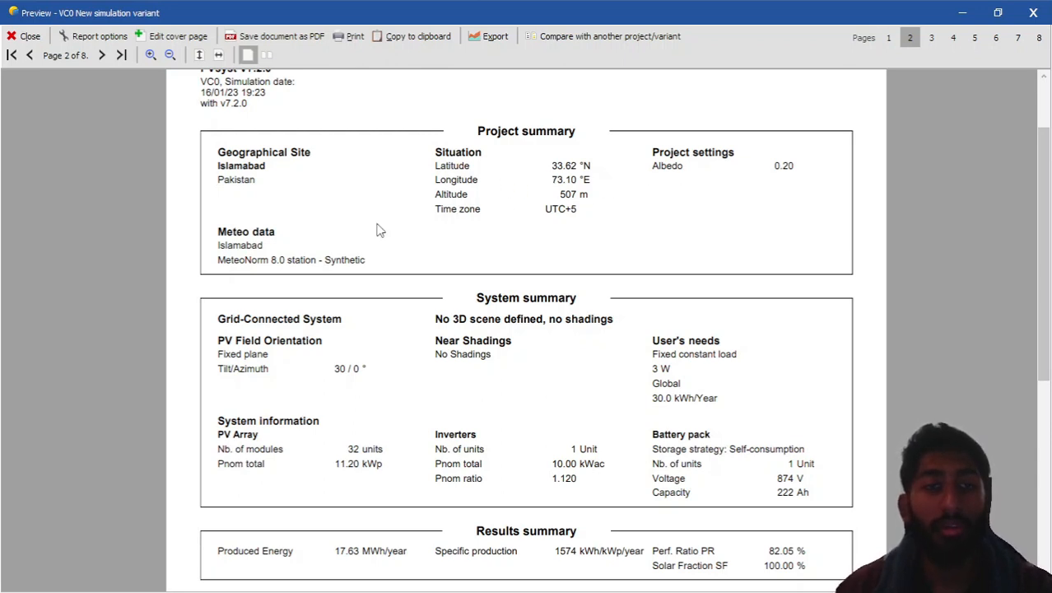
Examine page 2's results summary and contents, and page 3's general parameters, PV array, inverter and battery storage characteristics
{"action": "scroll", "coordinate": [381, 231], "scroll_direction": "down", "scroll_amount": 4}
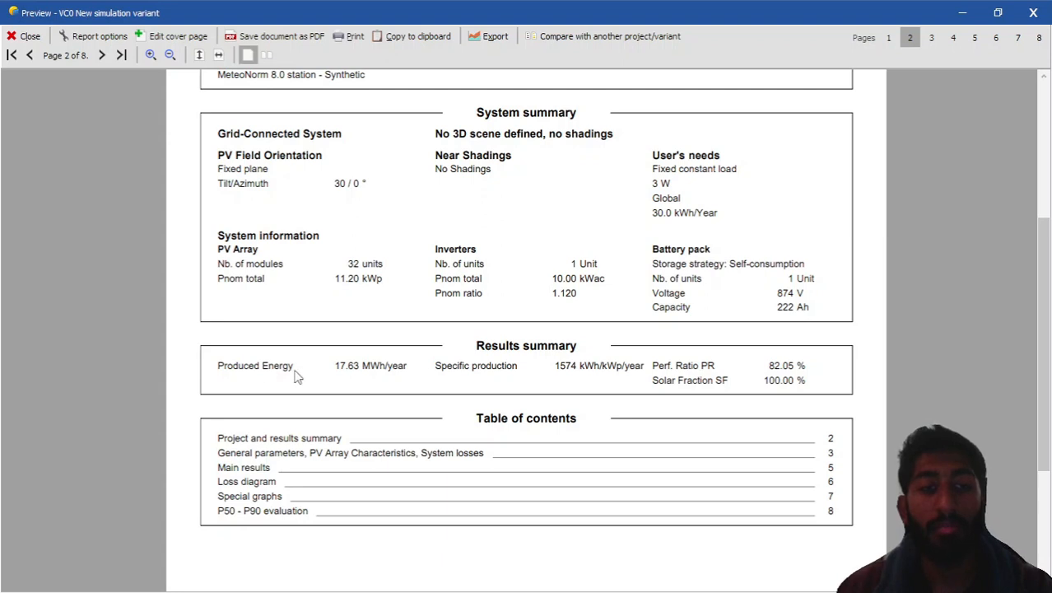
{"action": "scroll", "coordinate": [297, 370], "scroll_direction": "down", "scroll_amount": 2}
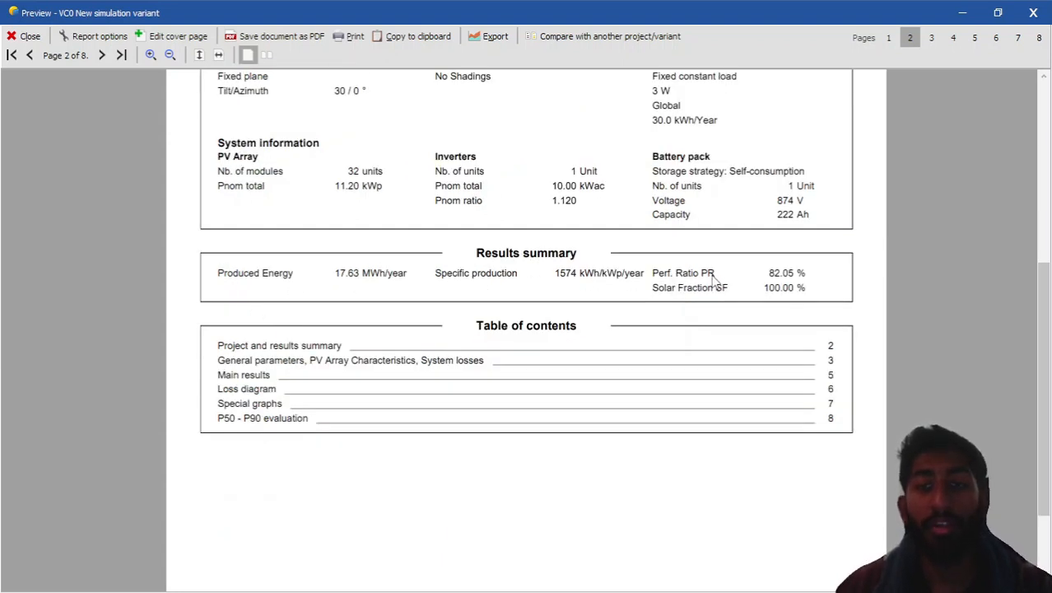
{"action": "scroll", "coordinate": [429, 310], "scroll_direction": "down", "scroll_amount": 5}
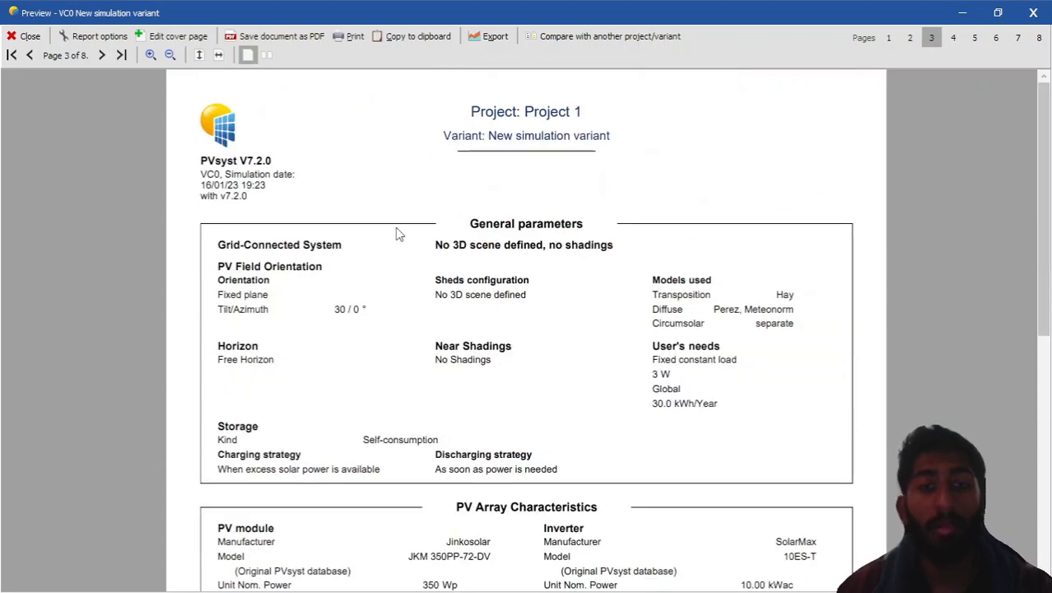
{"action": "scroll", "coordinate": [392, 254], "scroll_direction": "down", "scroll_amount": 5}
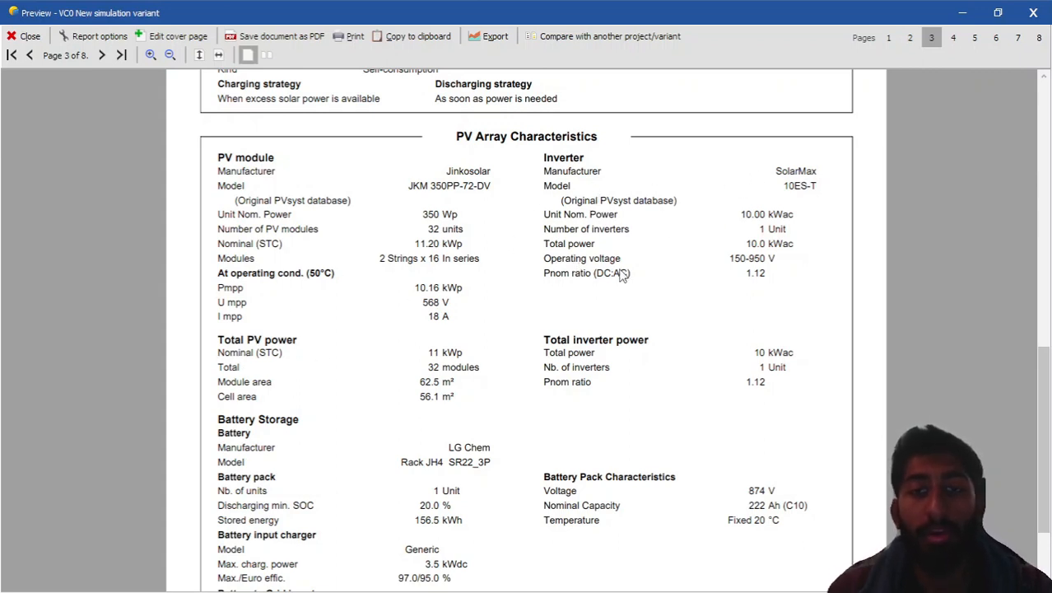
{"action": "scroll", "coordinate": [580, 293], "scroll_direction": "down", "scroll_amount": 2}
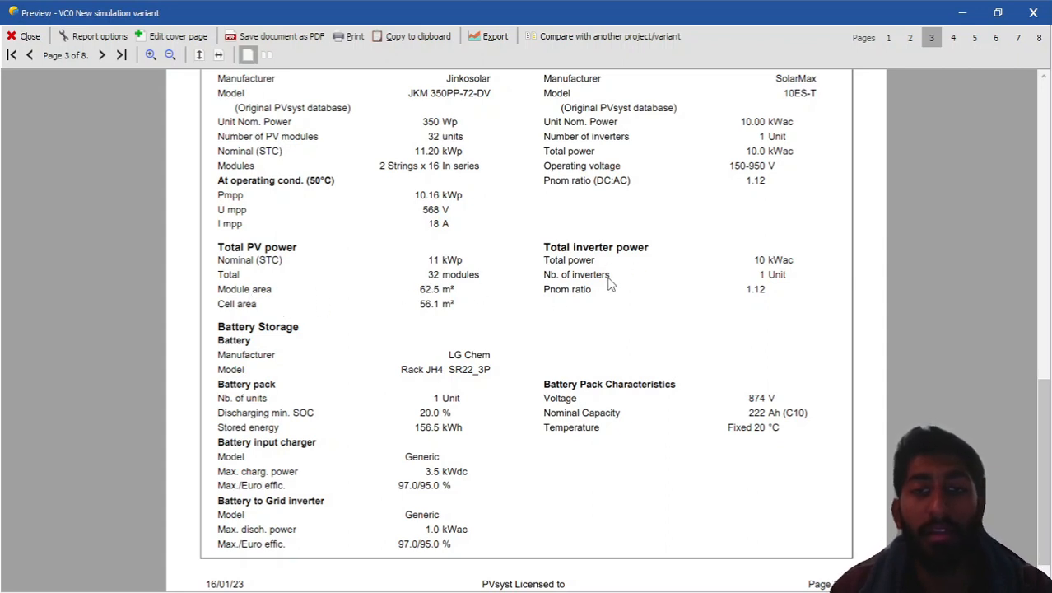
{"action": "scroll", "coordinate": [245, 363], "scroll_direction": "down", "scroll_amount": 1}
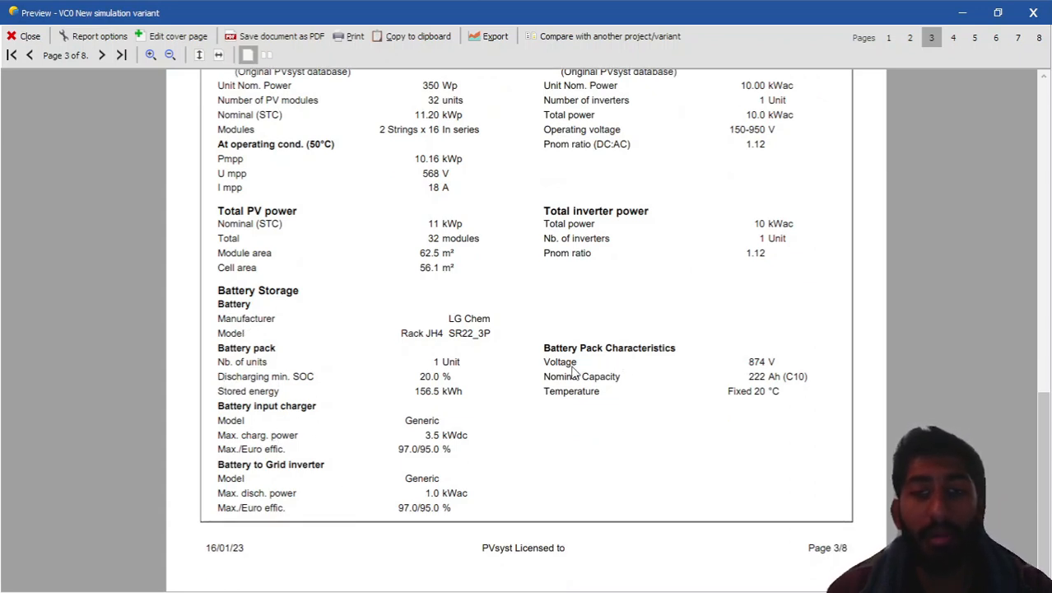
Review the array losses on page 4, including thermal, DC wiring, module quality, mismatch and IAM losses
{"action": "scroll", "coordinate": [457, 404], "scroll_direction": "down", "scroll_amount": 2}
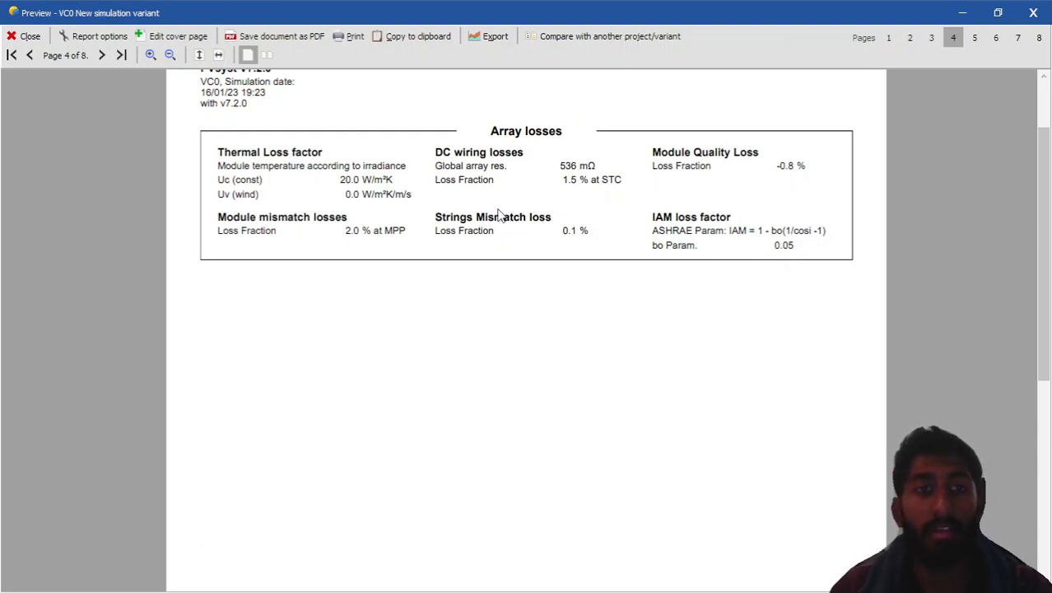
{"action": "scroll", "coordinate": [459, 302], "scroll_direction": "down", "scroll_amount": 2}
{"action": "scroll", "coordinate": [276, 270], "scroll_direction": "up", "scroll_amount": 2}
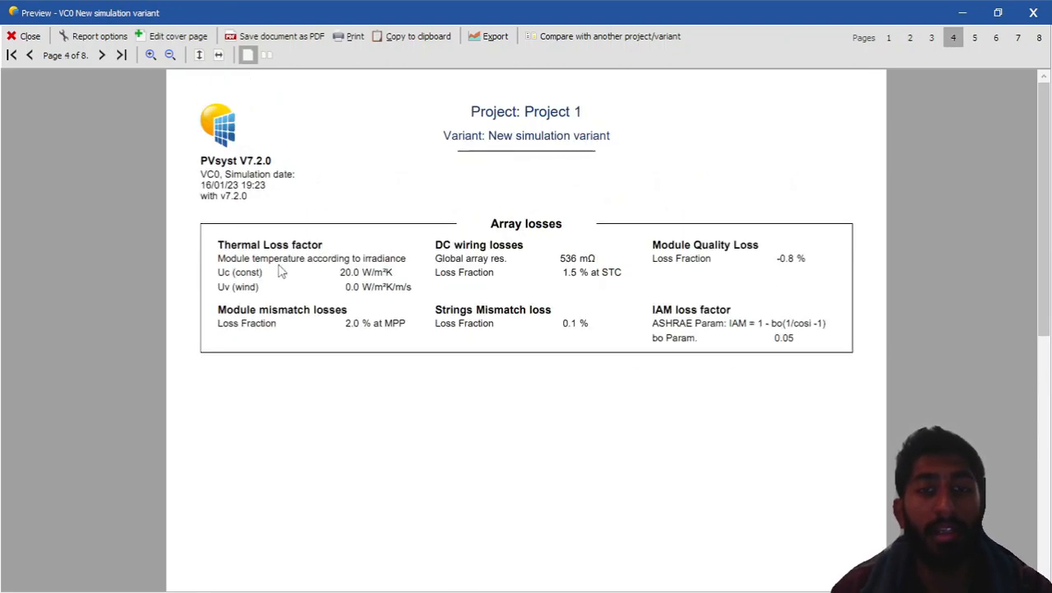
{"action": "scroll", "coordinate": [371, 282], "scroll_direction": "down", "scroll_amount": 2}
Examine the main results on page 5 and enlarge the report to read the normalized productions and performance ratio charts
{"action": "scroll", "coordinate": [232, 294], "scroll_direction": "down", "scroll_amount": 1}
{"action": "scroll", "coordinate": [407, 178], "scroll_direction": "up", "scroll_amount": 1}
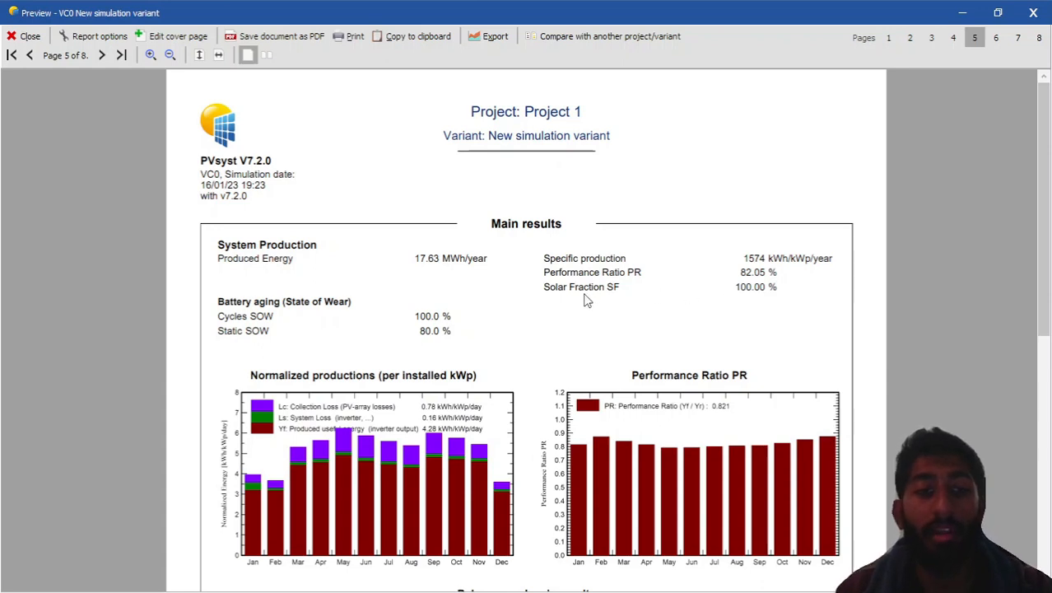
{"action": "scroll", "coordinate": [587, 301], "scroll_direction": "down", "scroll_amount": 1}
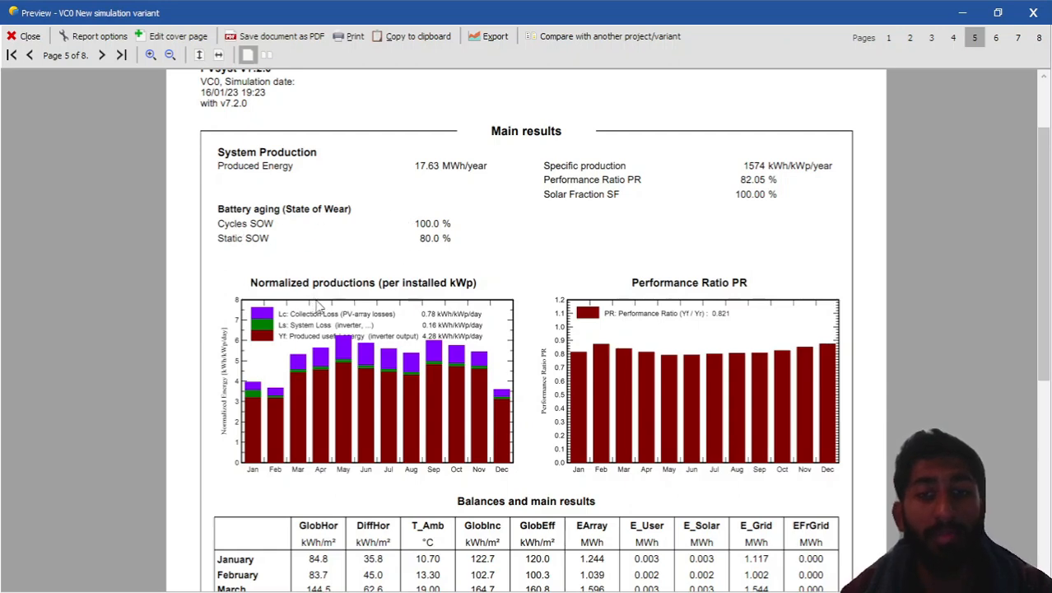
{"action": "scroll", "coordinate": [319, 305], "scroll_direction": "down", "scroll_amount": 1}
{"action": "left_click", "coordinate": [150, 55]}
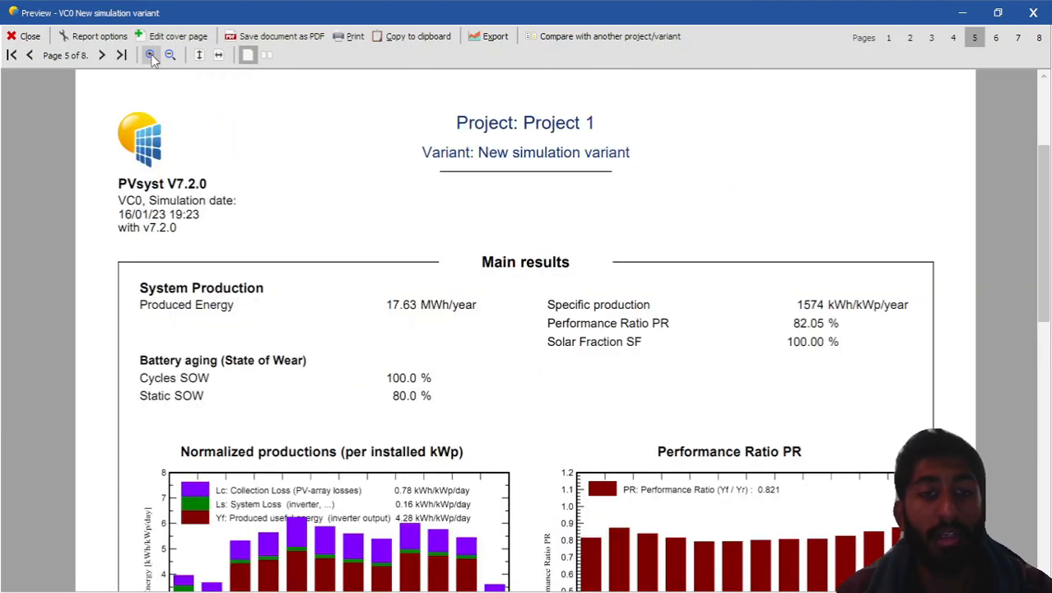
{"action": "scroll", "coordinate": [264, 247], "scroll_direction": "down", "scroll_amount": 2}
{"action": "scroll", "coordinate": [593, 247], "scroll_direction": "down", "scroll_amount": 1}
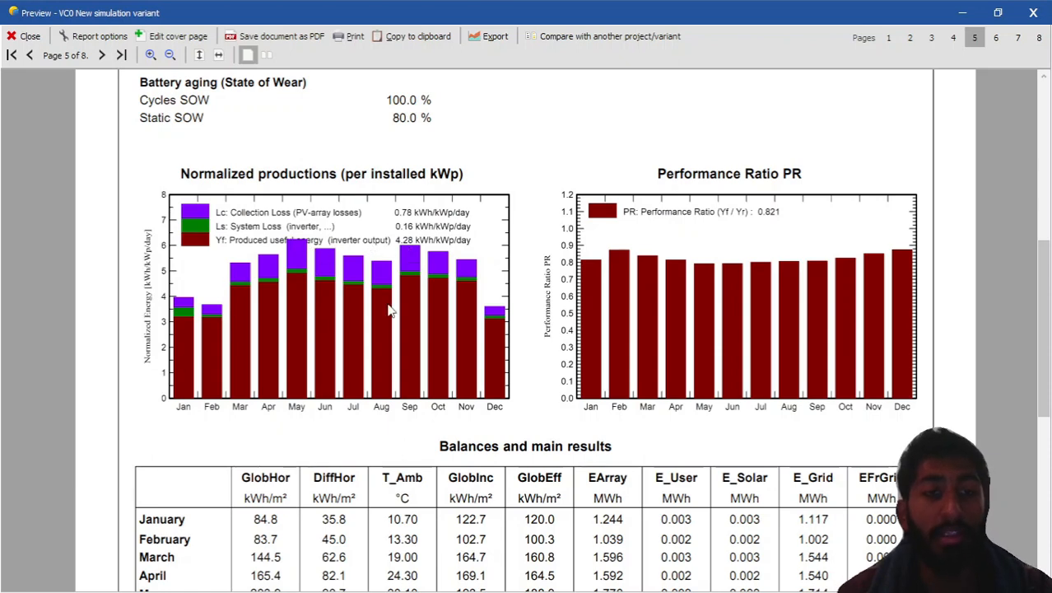
Compare the irradiation and ambient temperature columns of the Balances and main results table with their legend definitions
{"action": "scroll", "coordinate": [445, 329], "scroll_direction": "down", "scroll_amount": 3}
{"action": "scroll", "coordinate": [377, 247], "scroll_direction": "down", "scroll_amount": 3}
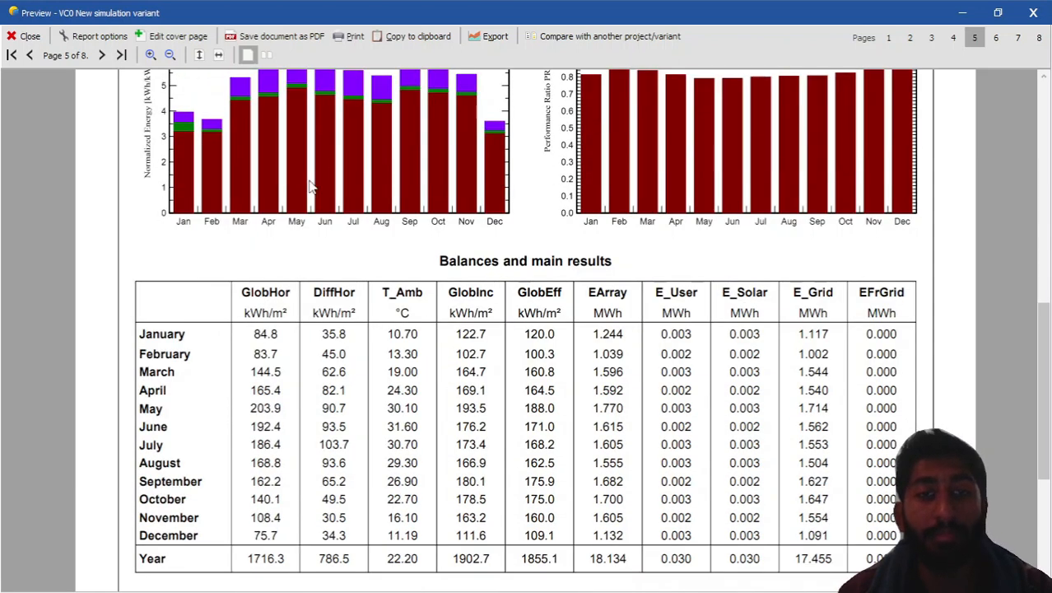
{"action": "scroll", "coordinate": [216, 228], "scroll_direction": "up", "scroll_amount": 3}
{"action": "scroll", "coordinate": [237, 235], "scroll_direction": "down", "scroll_amount": 6}
{"action": "scroll", "coordinate": [247, 239], "scroll_direction": "down", "scroll_amount": 2}
{"action": "scroll", "coordinate": [244, 258], "scroll_direction": "up", "scroll_amount": 4}
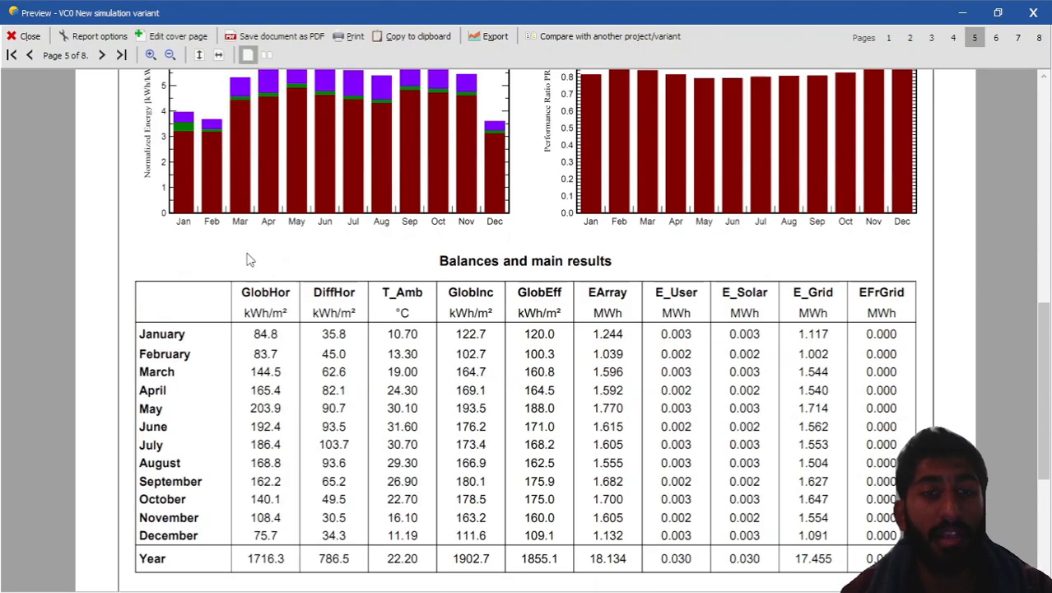
{"action": "scroll", "coordinate": [272, 276], "scroll_direction": "down", "scroll_amount": 2}
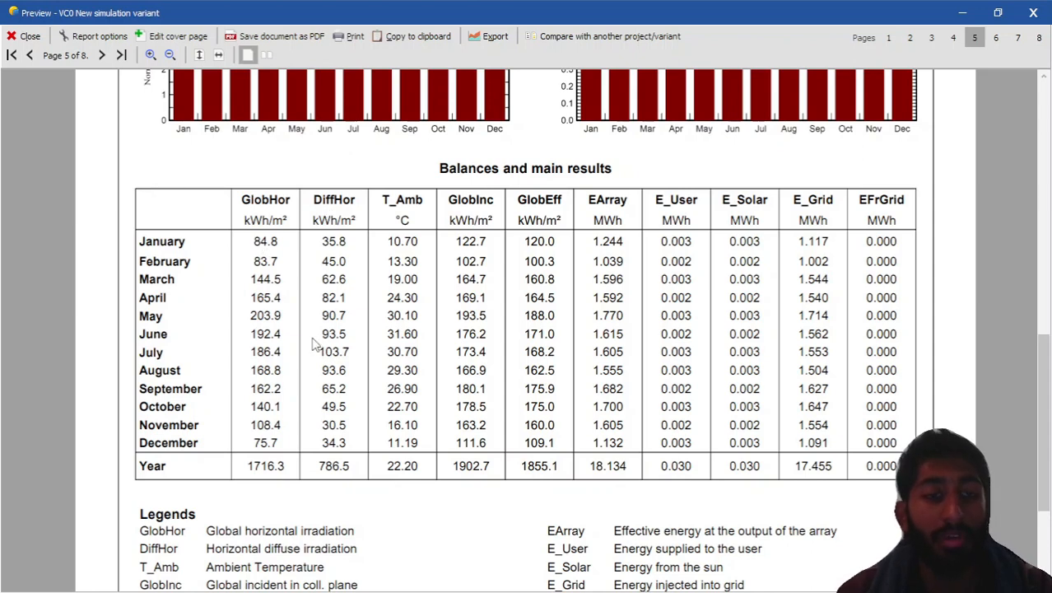
{"action": "scroll", "coordinate": [313, 341], "scroll_direction": "down", "scroll_amount": 2}
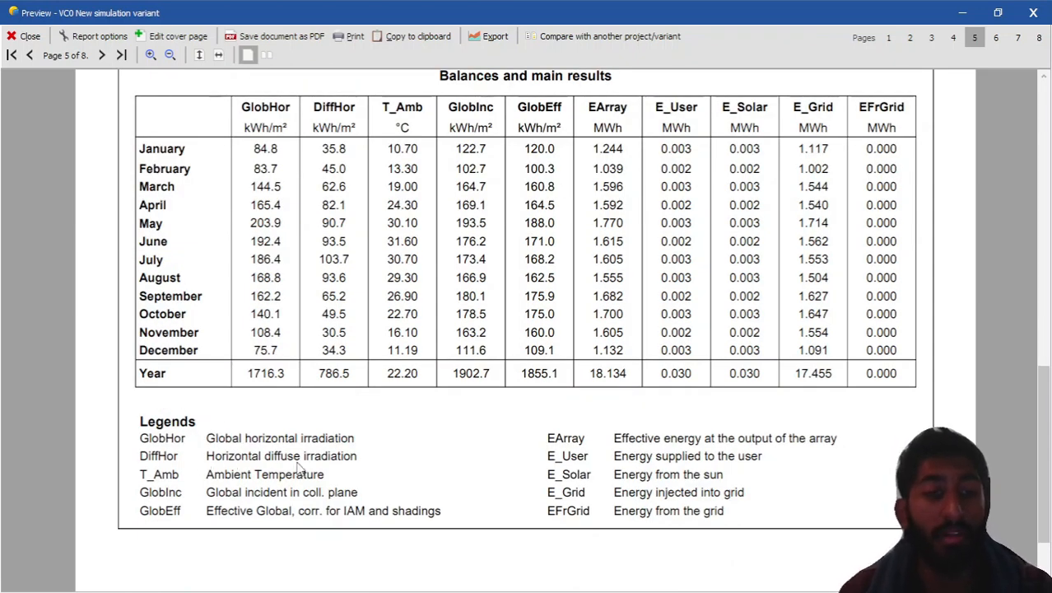
{"action": "scroll", "coordinate": [313, 466], "scroll_direction": "up", "scroll_amount": 2}
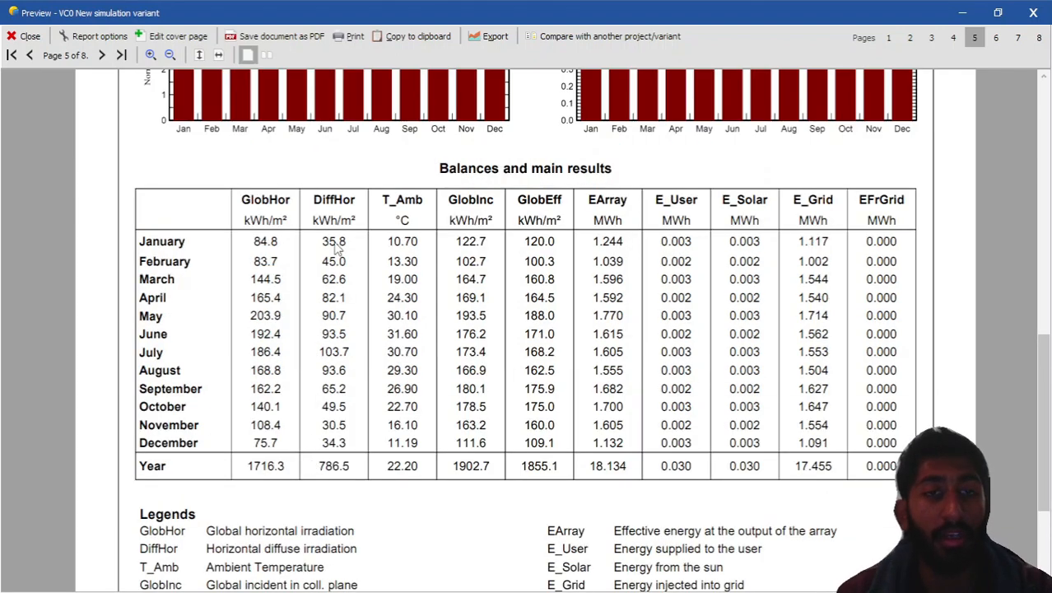
{"action": "scroll", "coordinate": [401, 219], "scroll_direction": "down", "scroll_amount": 4}
{"action": "scroll", "coordinate": [174, 401], "scroll_direction": "up", "scroll_amount": 4}
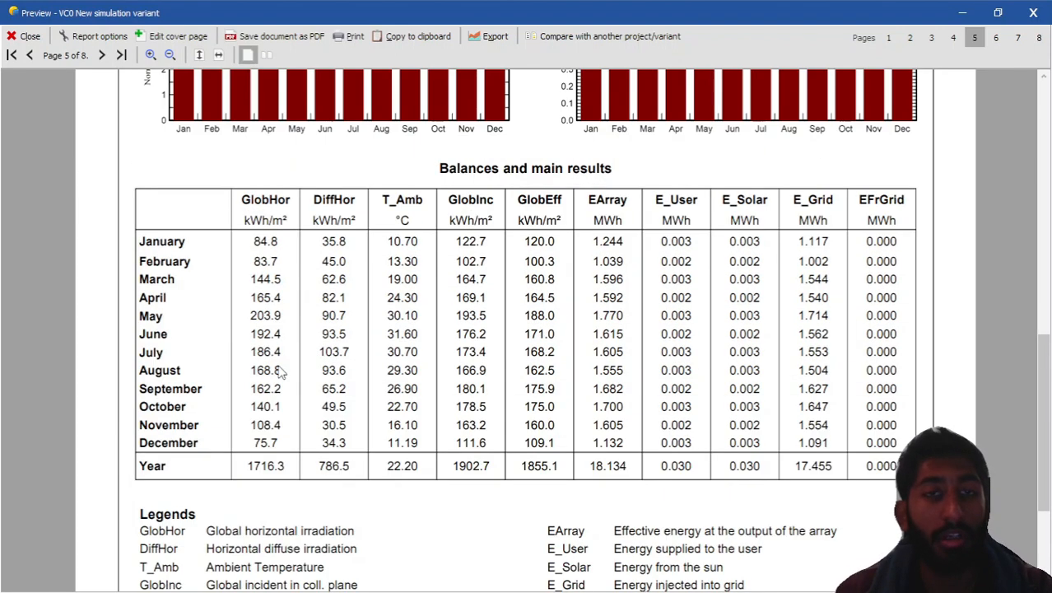
{"action": "scroll", "coordinate": [453, 251], "scroll_direction": "down", "scroll_amount": 2}
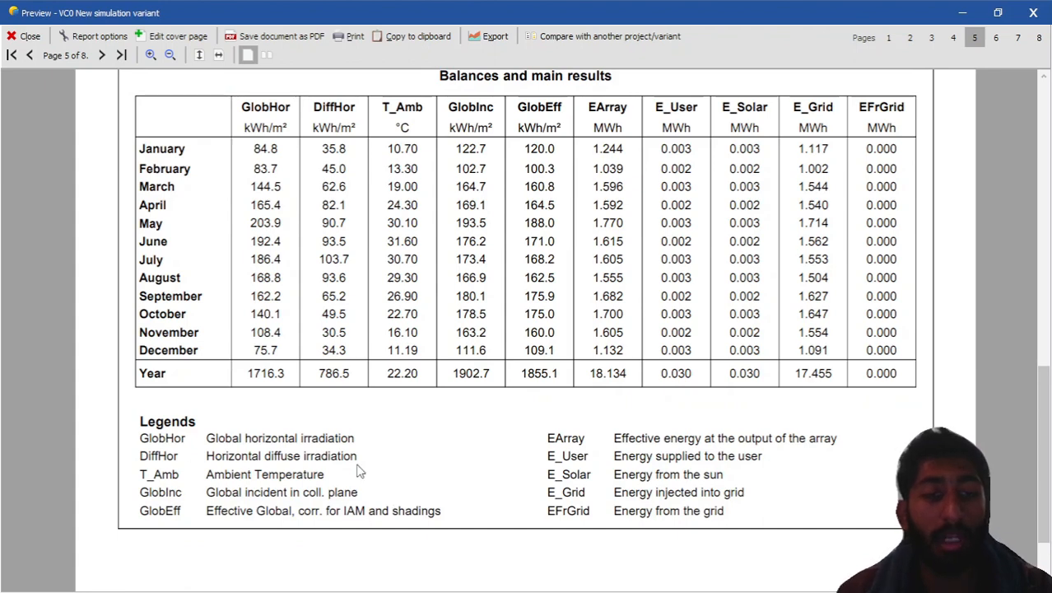
{"action": "scroll", "coordinate": [341, 489], "scroll_direction": "up", "scroll_amount": 2}
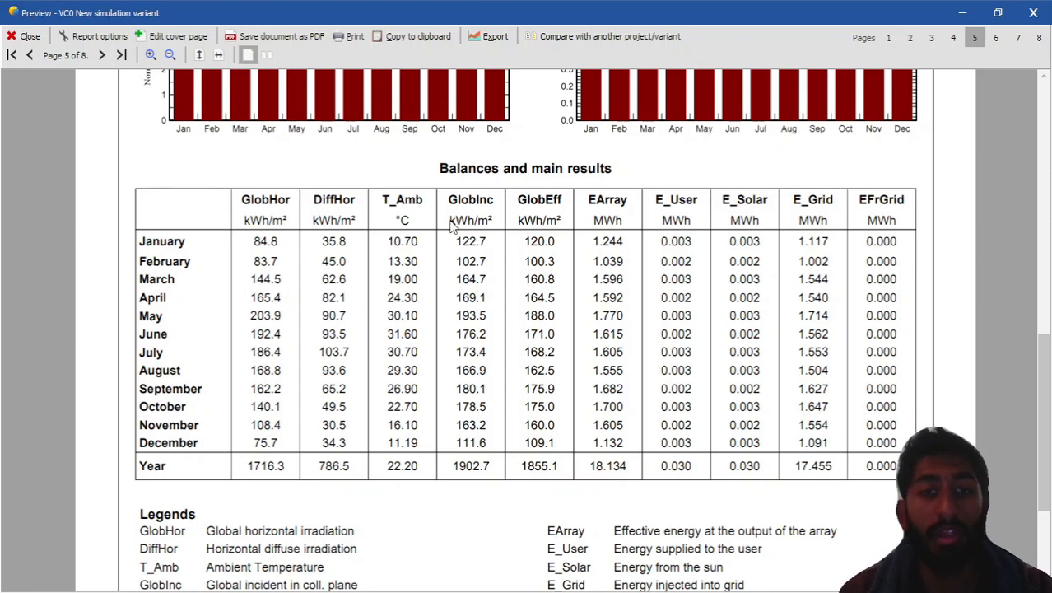
{"action": "scroll", "coordinate": [556, 216], "scroll_direction": "down", "scroll_amount": 3}
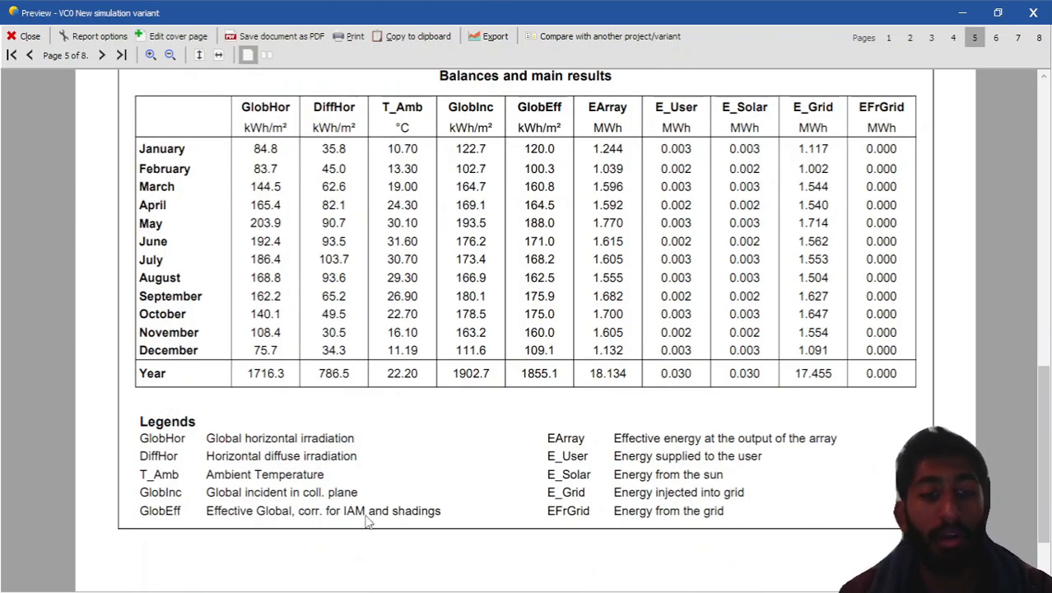
{"action": "scroll", "coordinate": [453, 445], "scroll_direction": "up", "scroll_amount": 6}
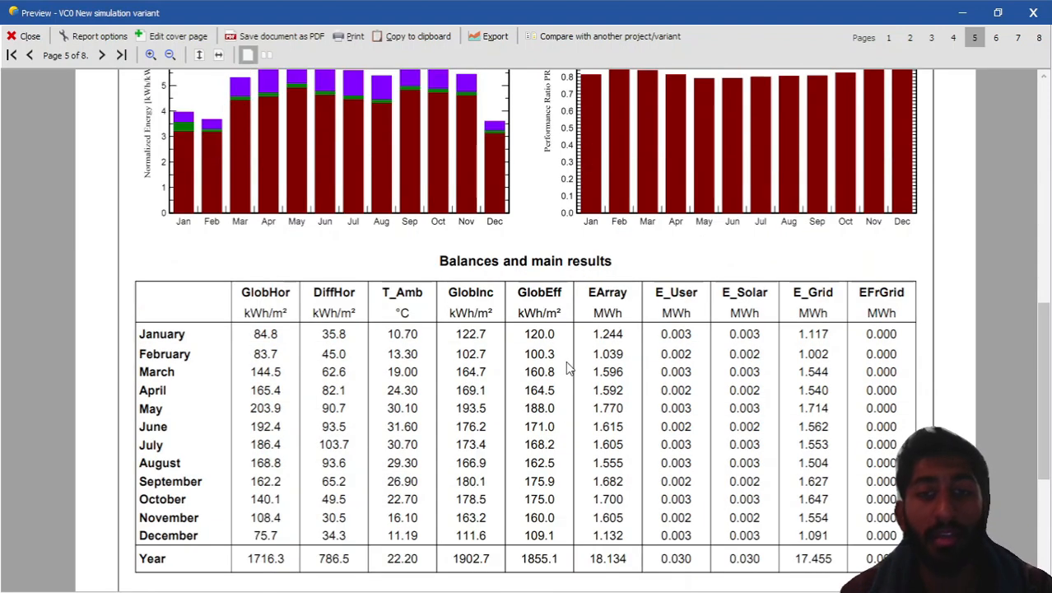
Check the EArray, E_User, E_Solar, E_Grid and EFrGrid columns of the balances table against the legends
{"action": "scroll", "coordinate": [566, 361], "scroll_direction": "down", "scroll_amount": 3}
{"action": "scroll", "coordinate": [610, 247], "scroll_direction": "down", "scroll_amount": 3}
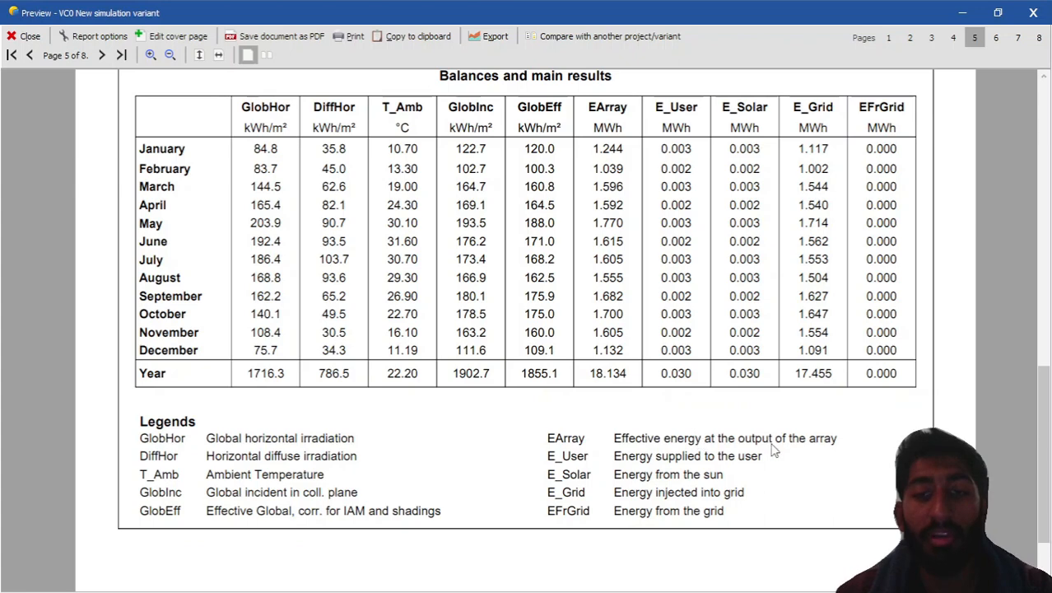
{"action": "scroll", "coordinate": [774, 449], "scroll_direction": "up", "scroll_amount": 3}
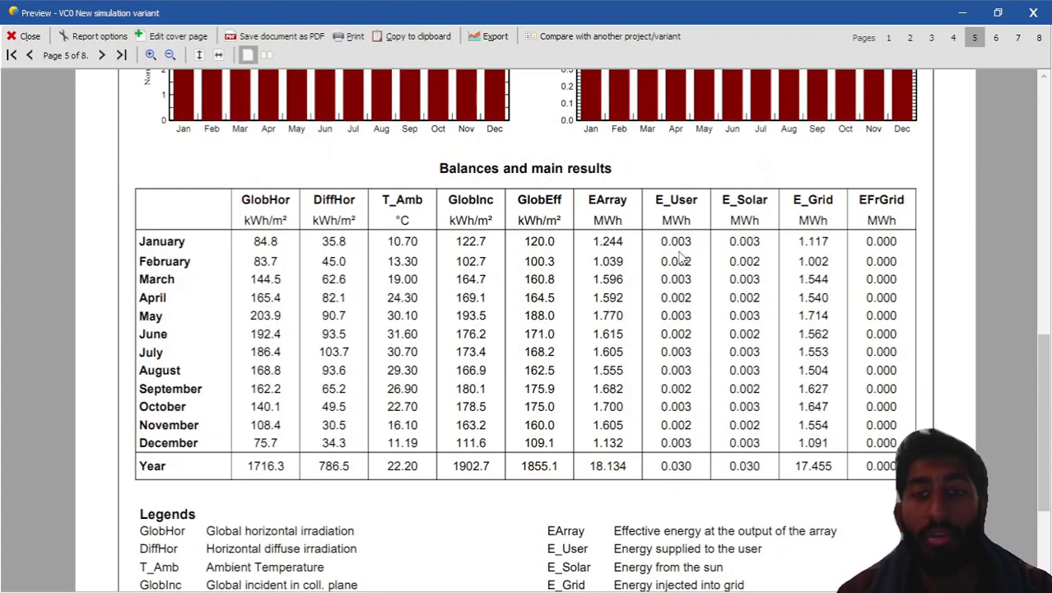
{"action": "scroll", "coordinate": [678, 252], "scroll_direction": "down", "scroll_amount": 3}
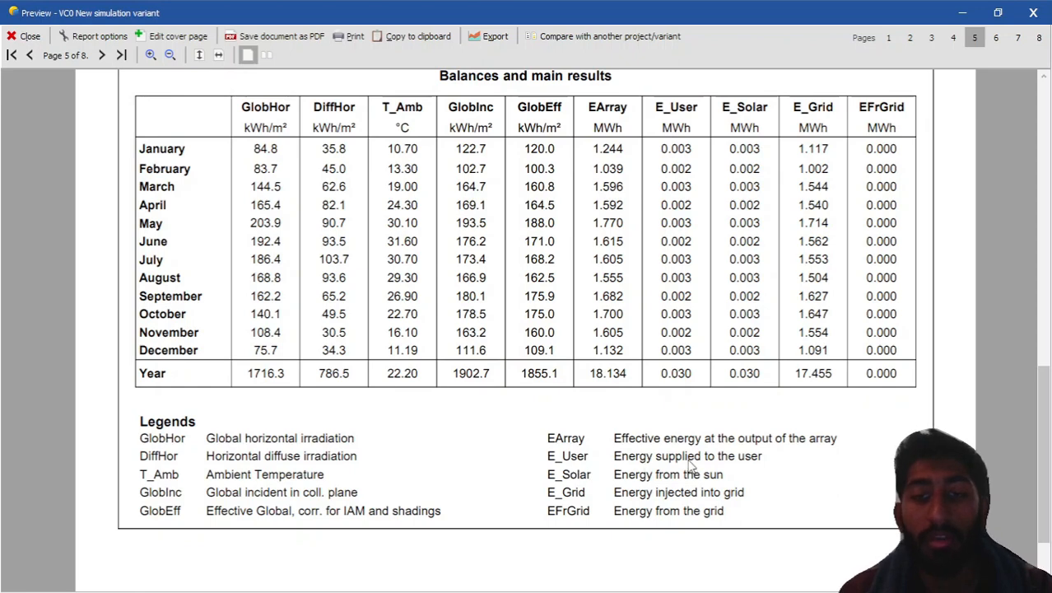
{"action": "scroll", "coordinate": [686, 249], "scroll_direction": "up", "scroll_amount": 3}
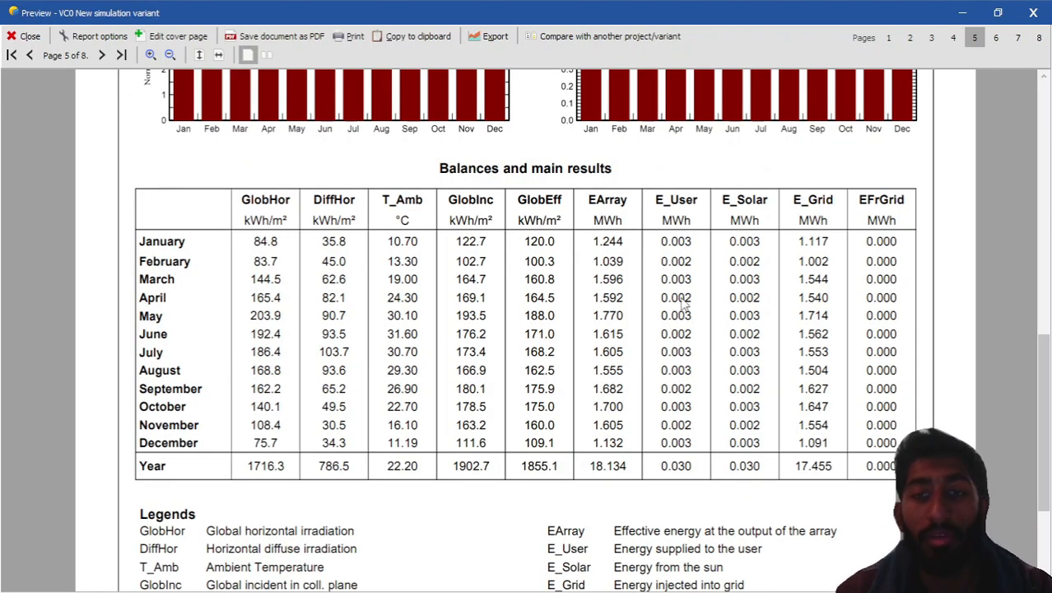
{"action": "scroll", "coordinate": [670, 404], "scroll_direction": "down", "scroll_amount": 3}
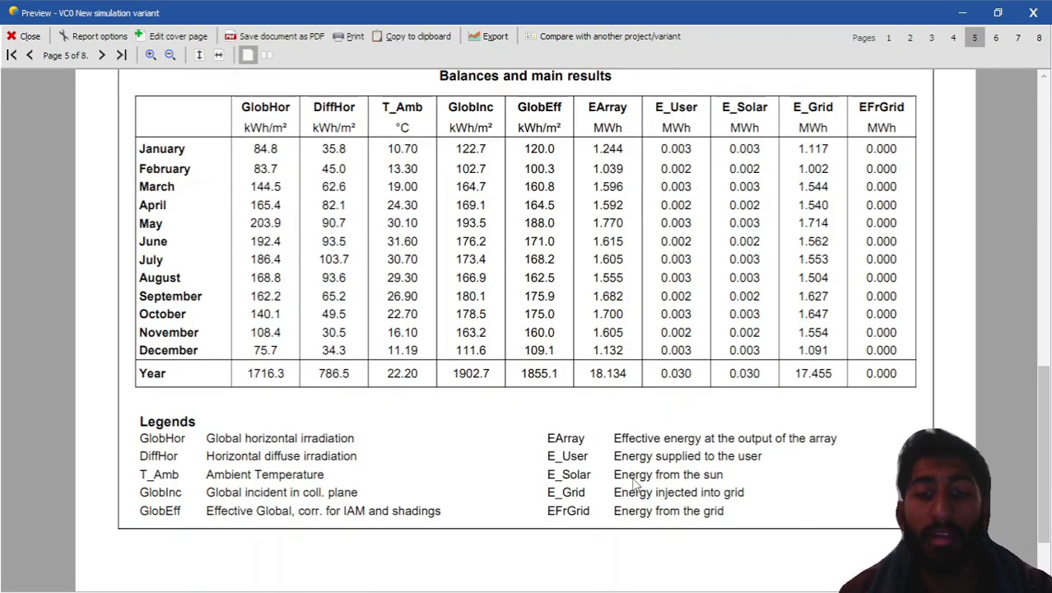
{"action": "scroll", "coordinate": [682, 482], "scroll_direction": "up", "scroll_amount": 3}
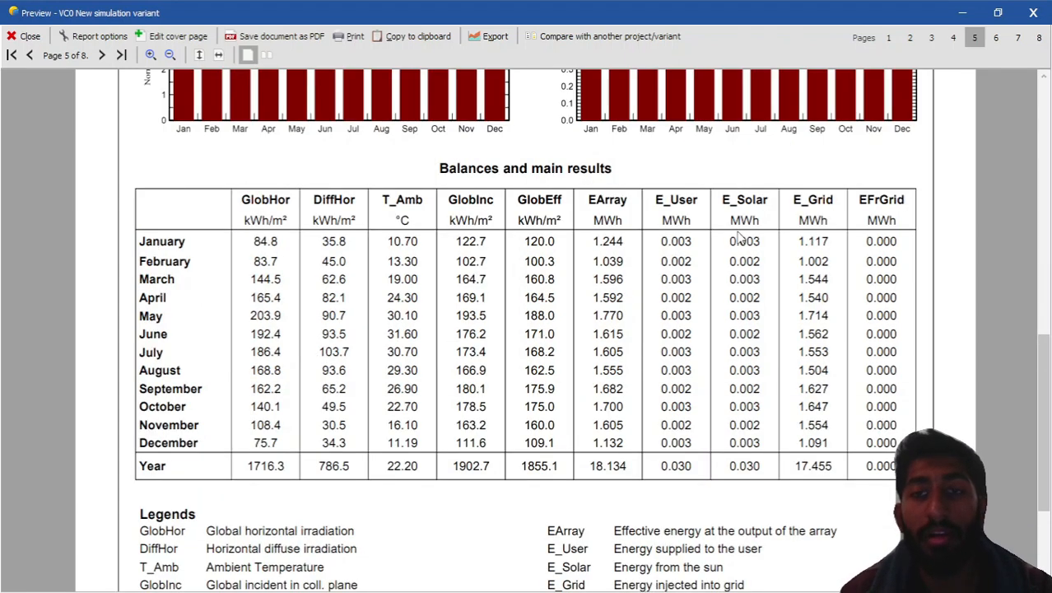
{"action": "scroll", "coordinate": [738, 350], "scroll_direction": "down", "scroll_amount": 3}
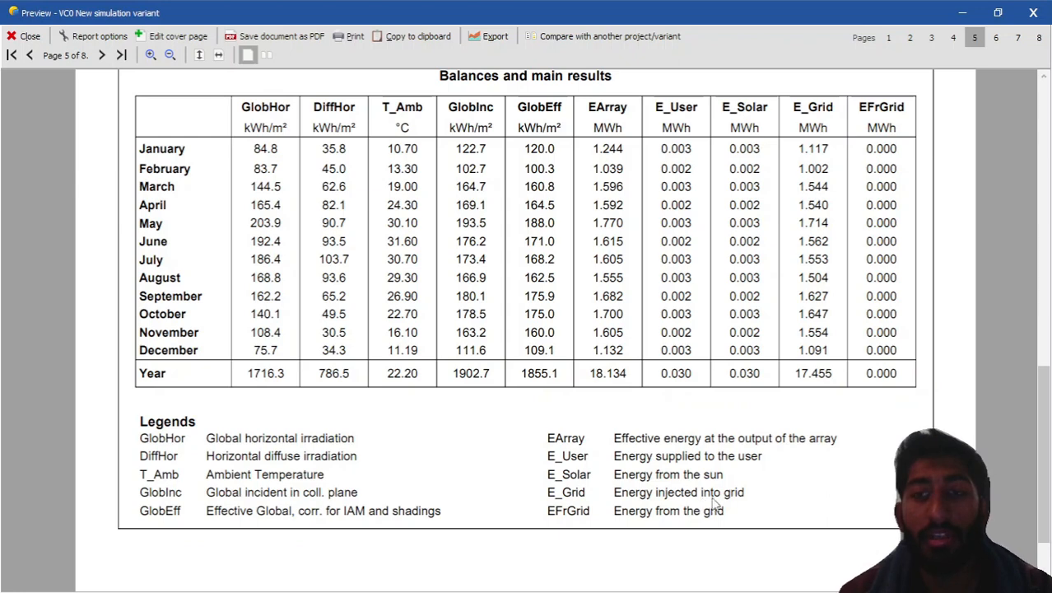
{"action": "scroll", "coordinate": [735, 498], "scroll_direction": "up", "scroll_amount": 3}
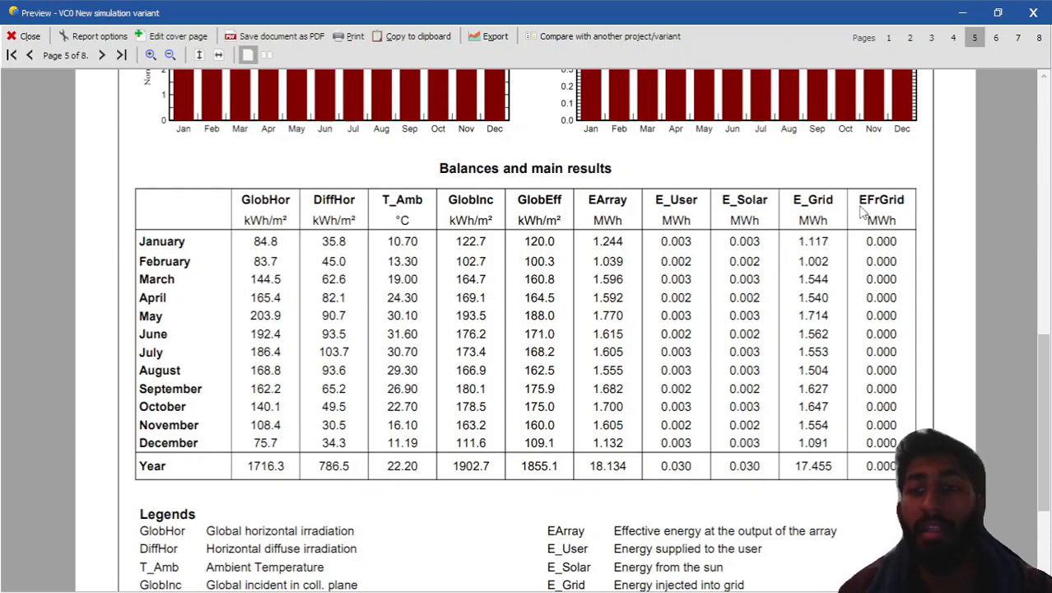
{"action": "scroll", "coordinate": [876, 218], "scroll_direction": "down", "scroll_amount": 2}
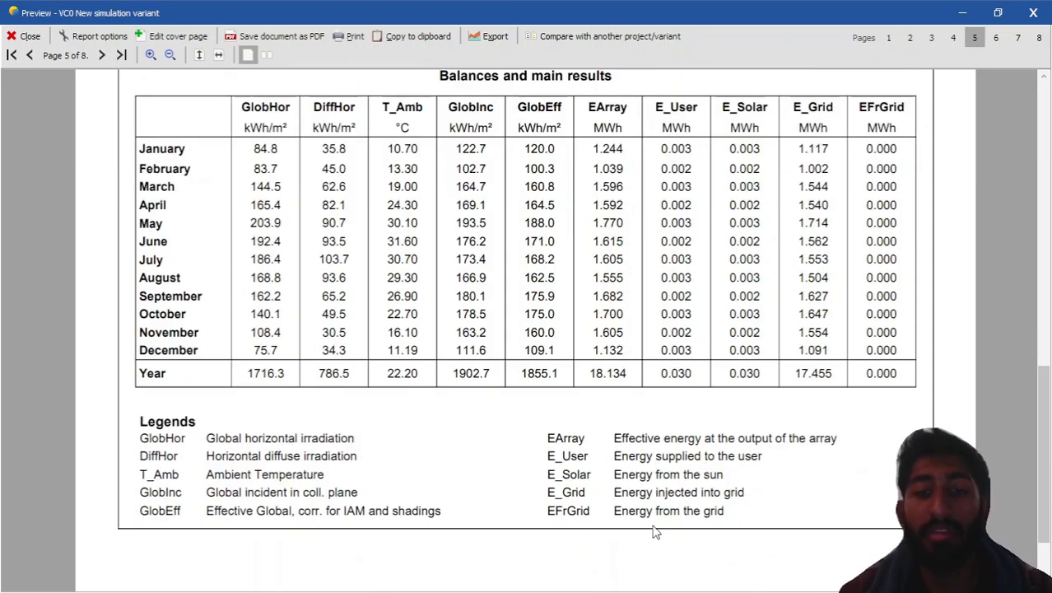
{"action": "scroll", "coordinate": [758, 485], "scroll_direction": "up", "scroll_amount": 2}
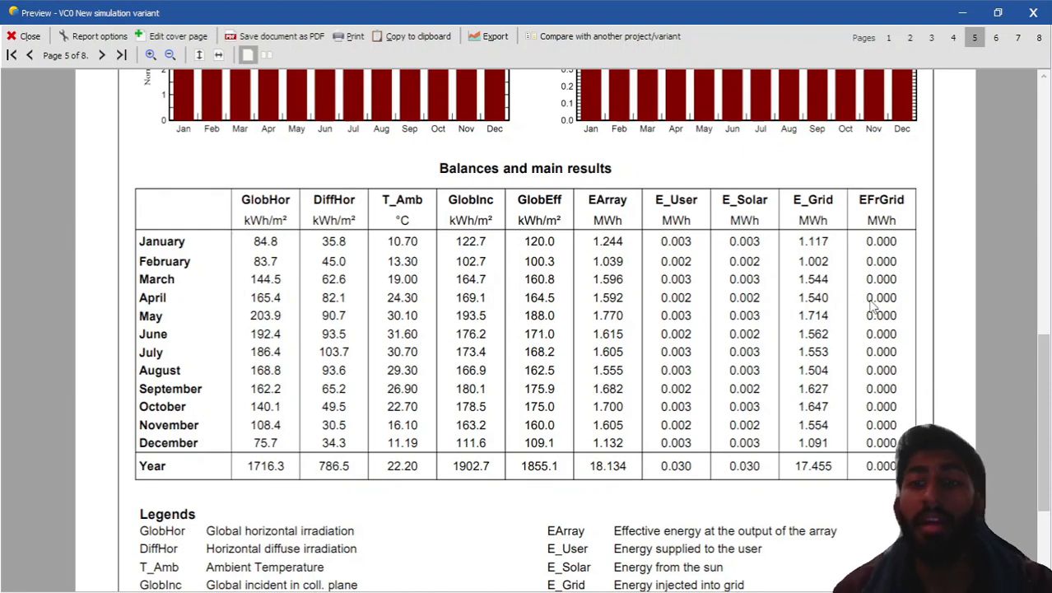
Review the loss diagram on page 6 from global irradiation through array, inverter and battery losses, reducing the report zoom
{"action": "scroll", "coordinate": [150, 318], "scroll_direction": "down", "scroll_amount": 5}
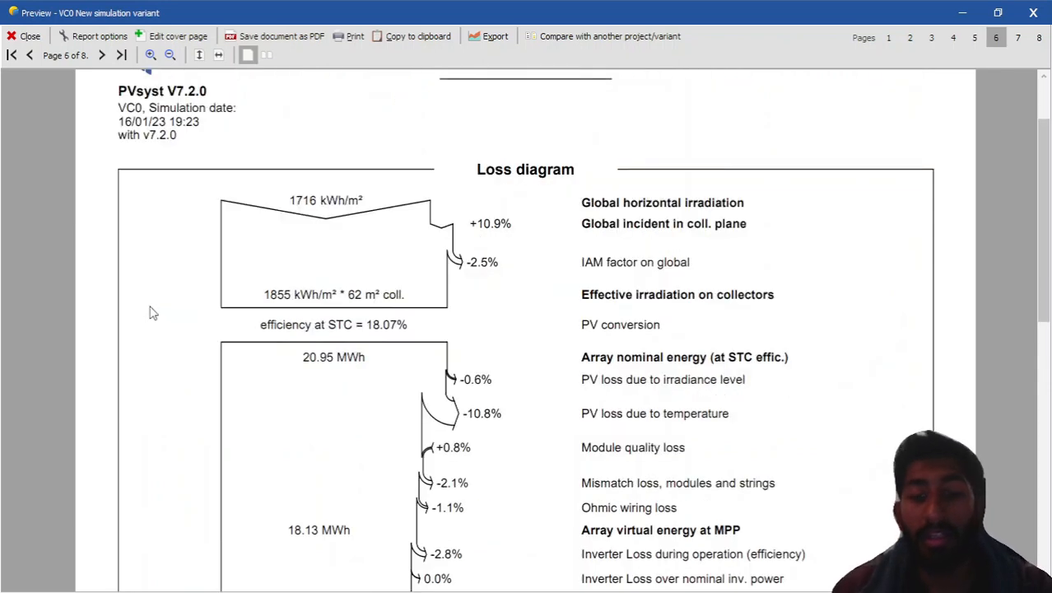
{"action": "left_click", "coordinate": [170, 55]}
{"action": "scroll", "coordinate": [322, 189], "scroll_direction": "down", "scroll_amount": 2}
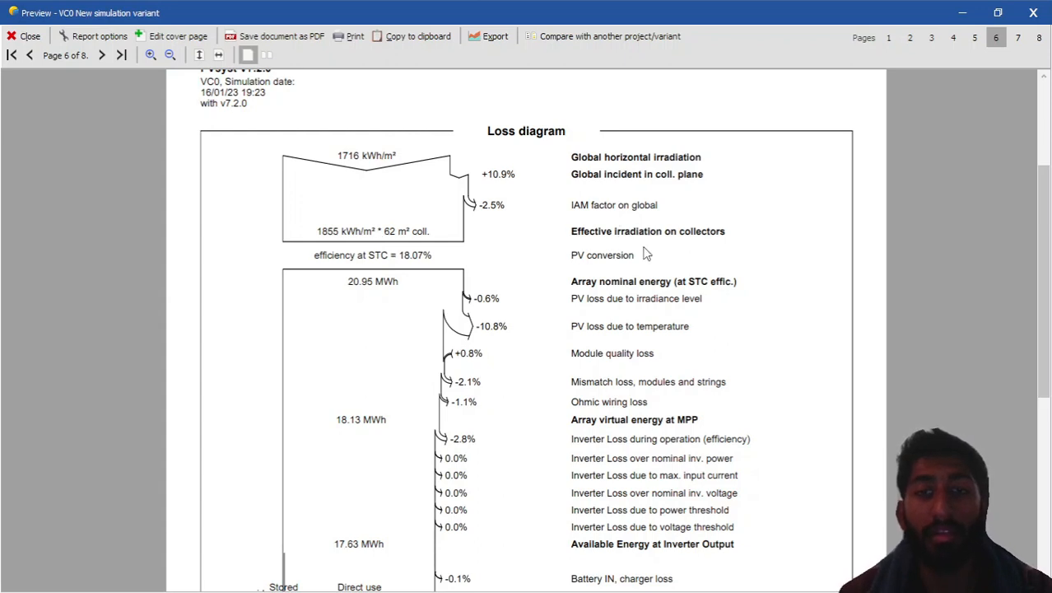
{"action": "scroll", "coordinate": [634, 257], "scroll_direction": "down", "scroll_amount": 3}
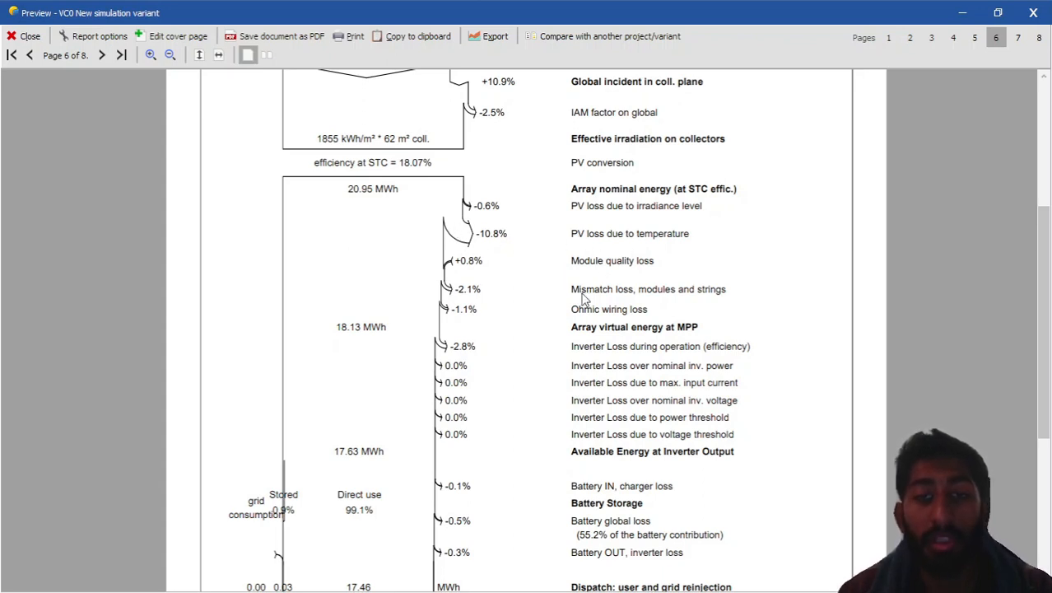
{"action": "scroll", "coordinate": [583, 299], "scroll_direction": "down", "scroll_amount": 3}
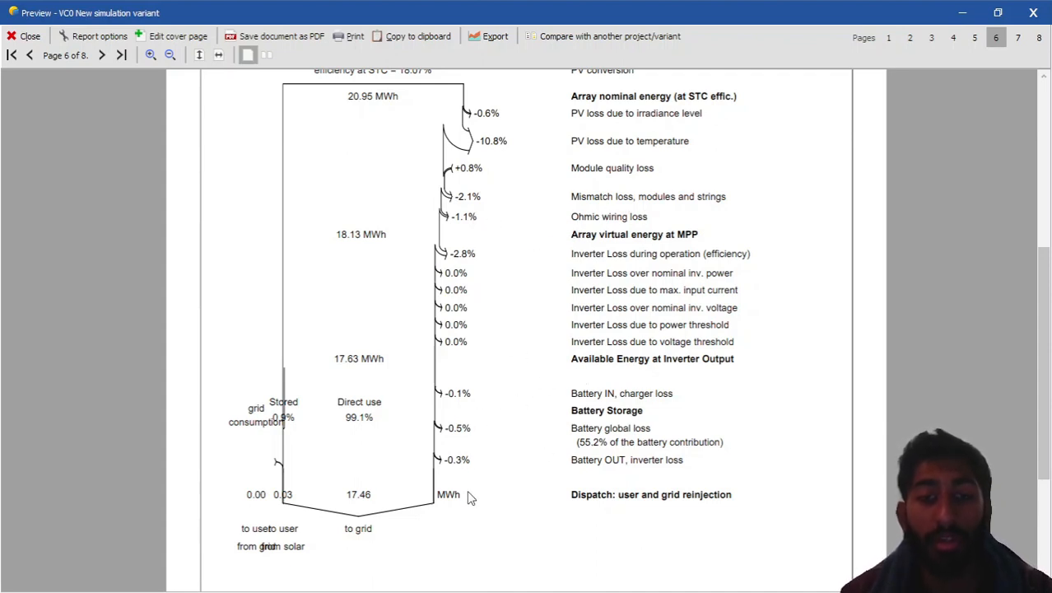
{"action": "scroll", "coordinate": [301, 453], "scroll_direction": "up", "scroll_amount": 3}
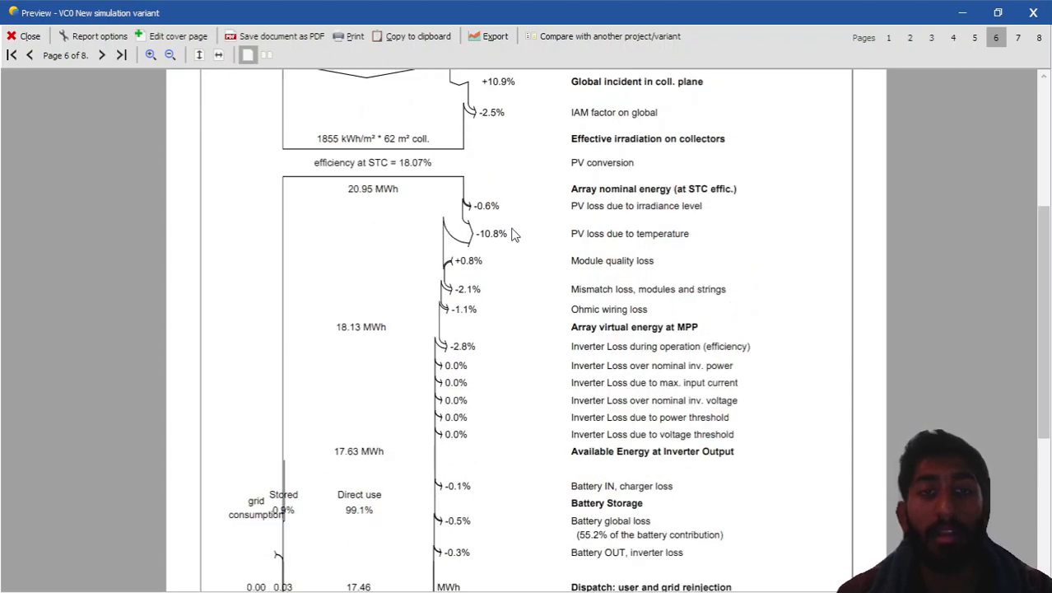
Examine the daily input/output diagram and system output power distribution on page 7
{"action": "scroll", "coordinate": [502, 249], "scroll_direction": "down", "scroll_amount": 10}
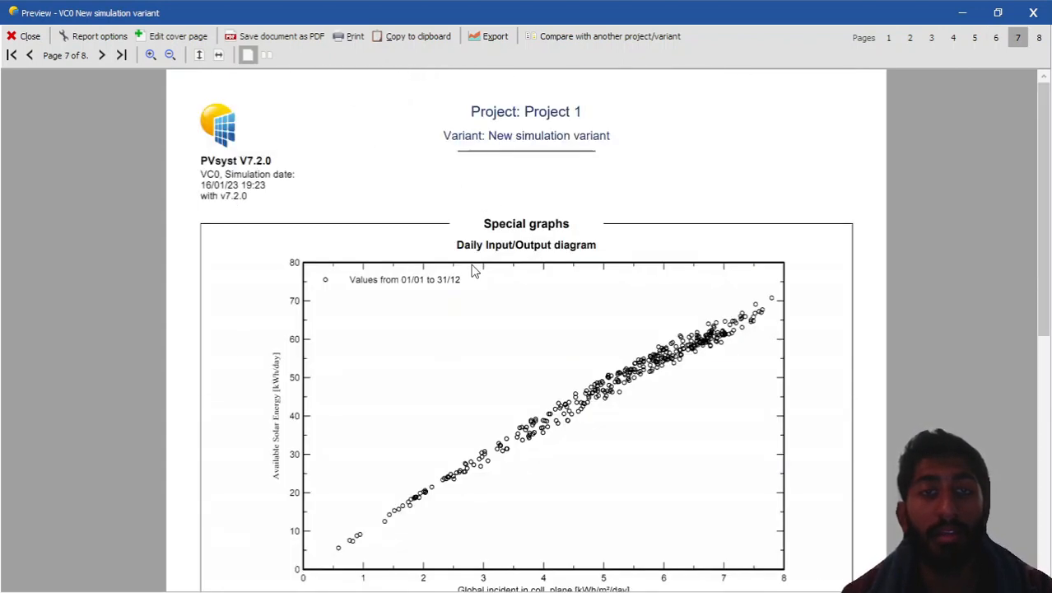
{"action": "scroll", "coordinate": [474, 271], "scroll_direction": "down", "scroll_amount": 6}
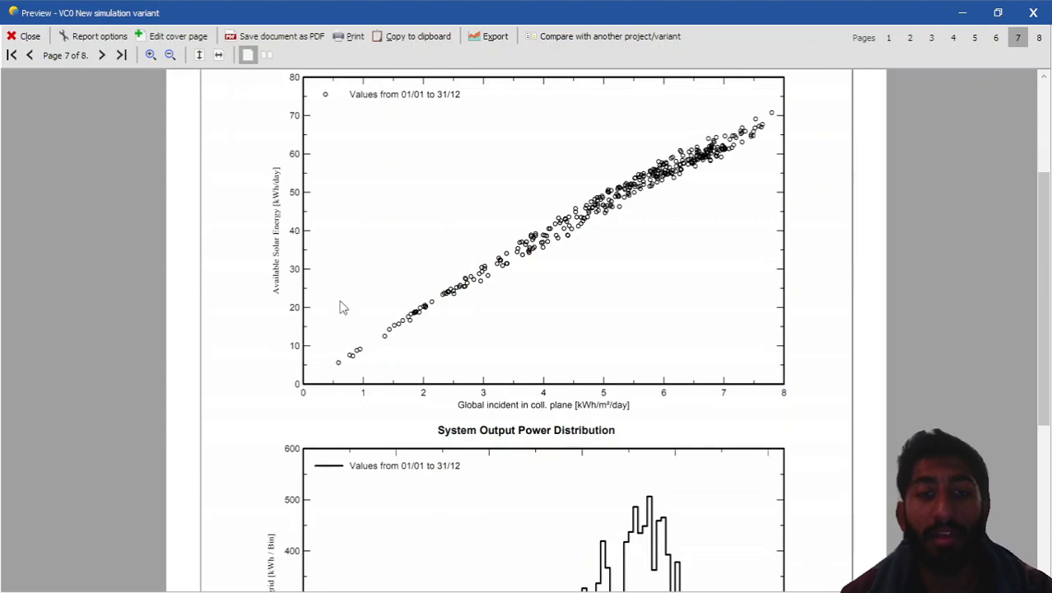
{"action": "scroll", "coordinate": [344, 308], "scroll_direction": "down", "scroll_amount": 9}
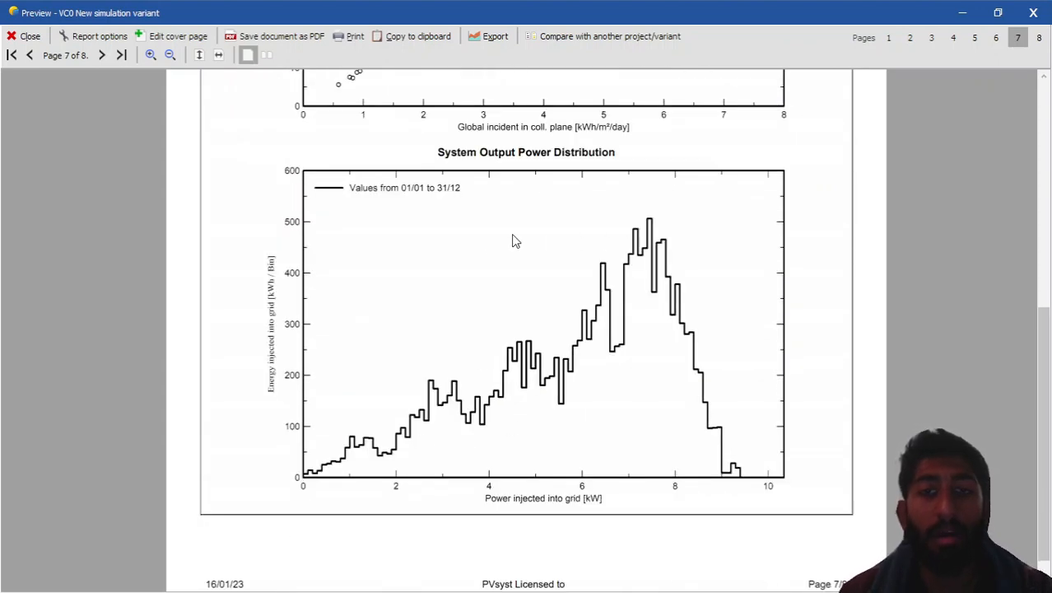
Review the annual production probability and probability distribution curve on page 8, including P50, P90 and P95, and close the report preview
{"action": "scroll", "coordinate": [468, 273], "scroll_direction": "down", "scroll_amount": 5}
{"action": "scroll", "coordinate": [416, 287], "scroll_direction": "down", "scroll_amount": 6}
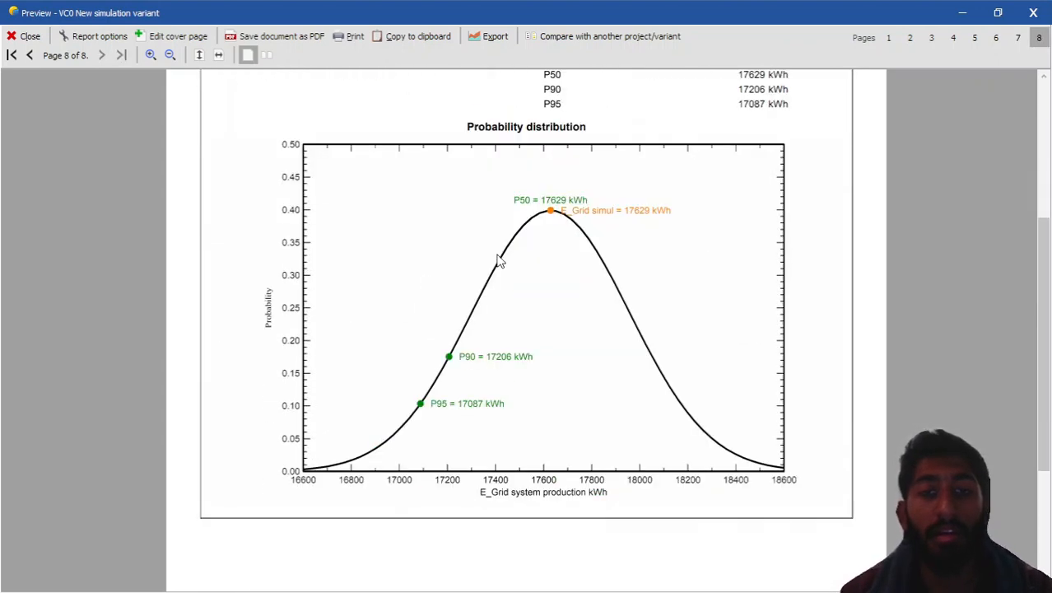
{"action": "scroll", "coordinate": [567, 265], "scroll_direction": "up", "scroll_amount": 3}
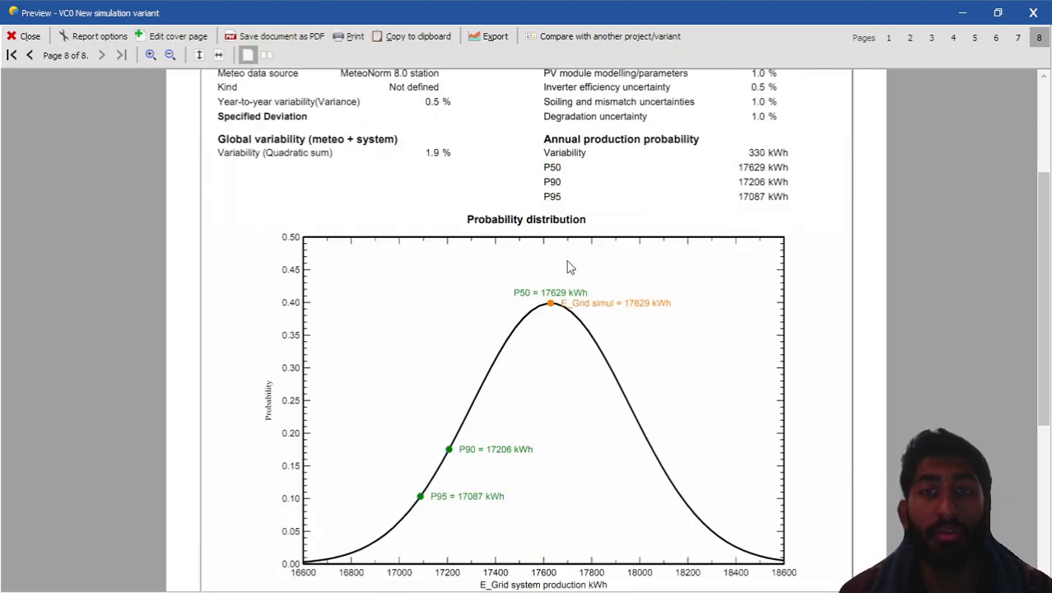
{"action": "scroll", "coordinate": [320, 239], "scroll_direction": "up", "scroll_amount": 3}
{"action": "scroll", "coordinate": [527, 309], "scroll_direction": "down", "scroll_amount": 3}
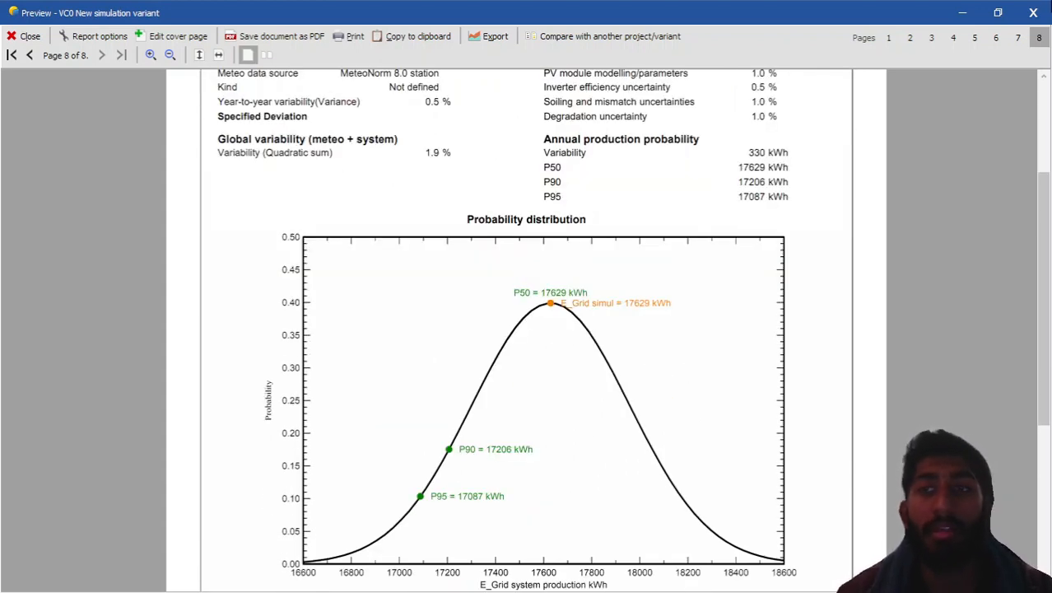
{"action": "left_click", "coordinate": [1036, 15]}
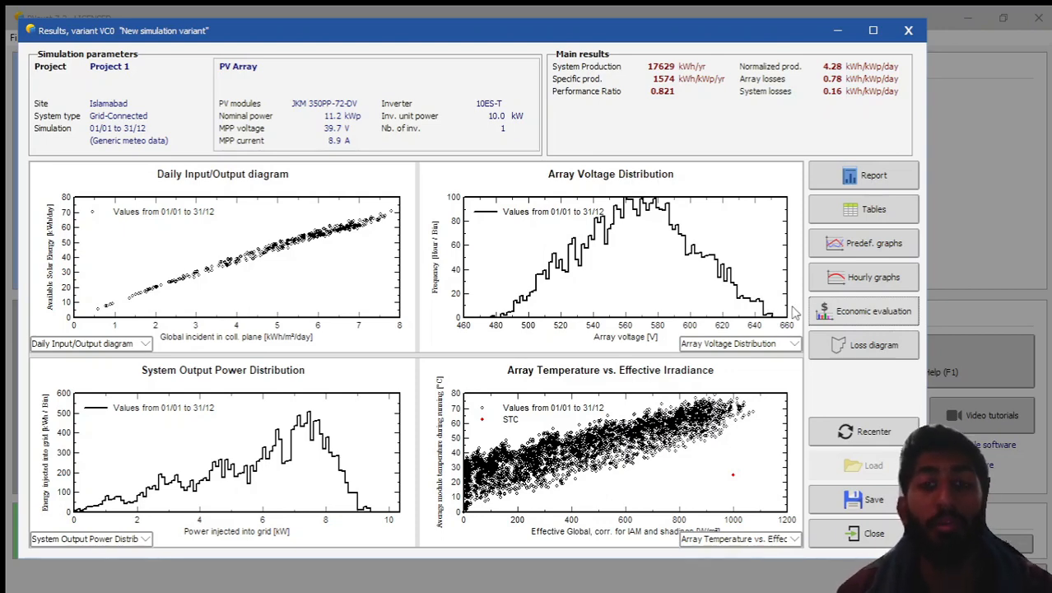
View the economic evaluation's carbon balance, financial parameters and investment costs, and leave it discarding any modifications
{"action": "left_click", "coordinate": [815, 320]}
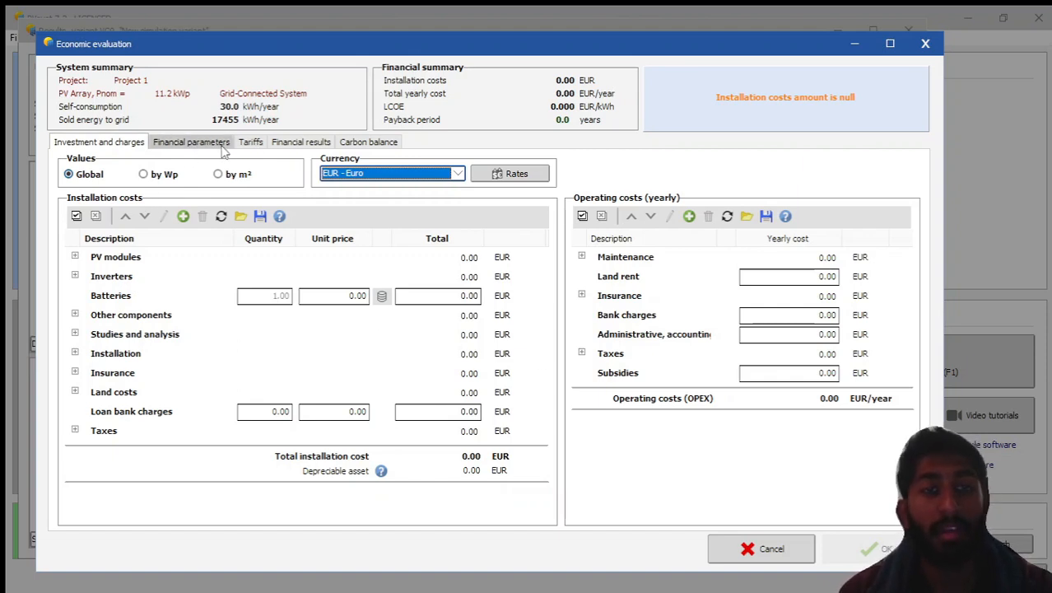
{"action": "left_click", "coordinate": [363, 144]}
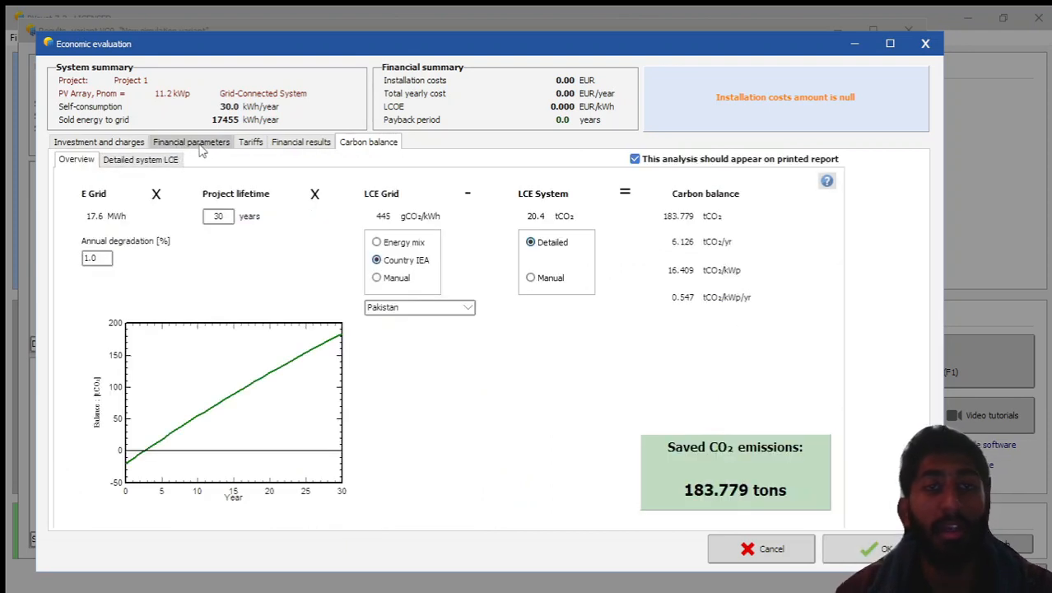
{"action": "left_click", "coordinate": [195, 146]}
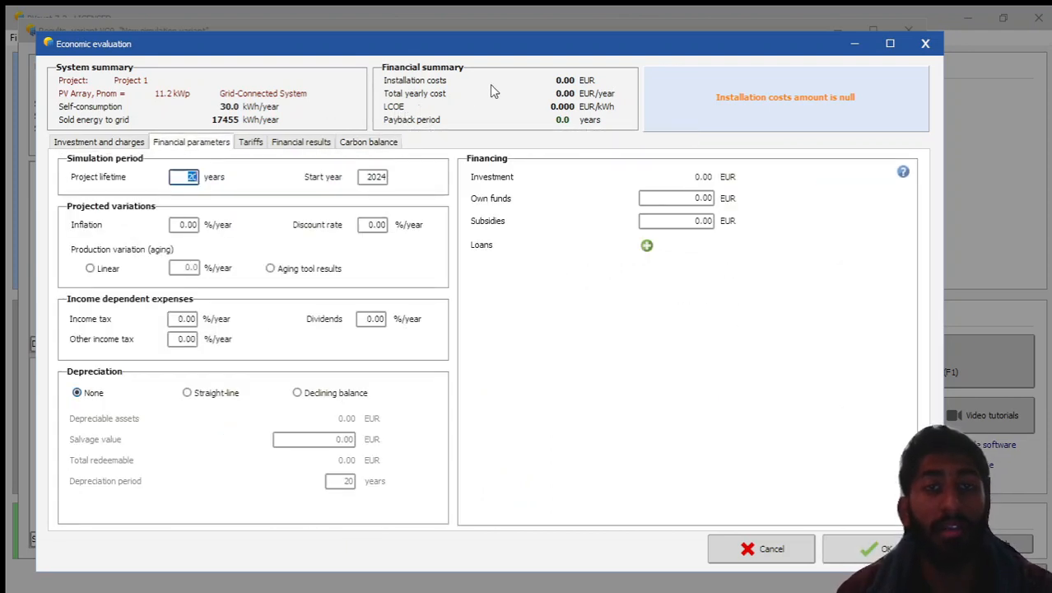
{"action": "left_click", "coordinate": [101, 147]}
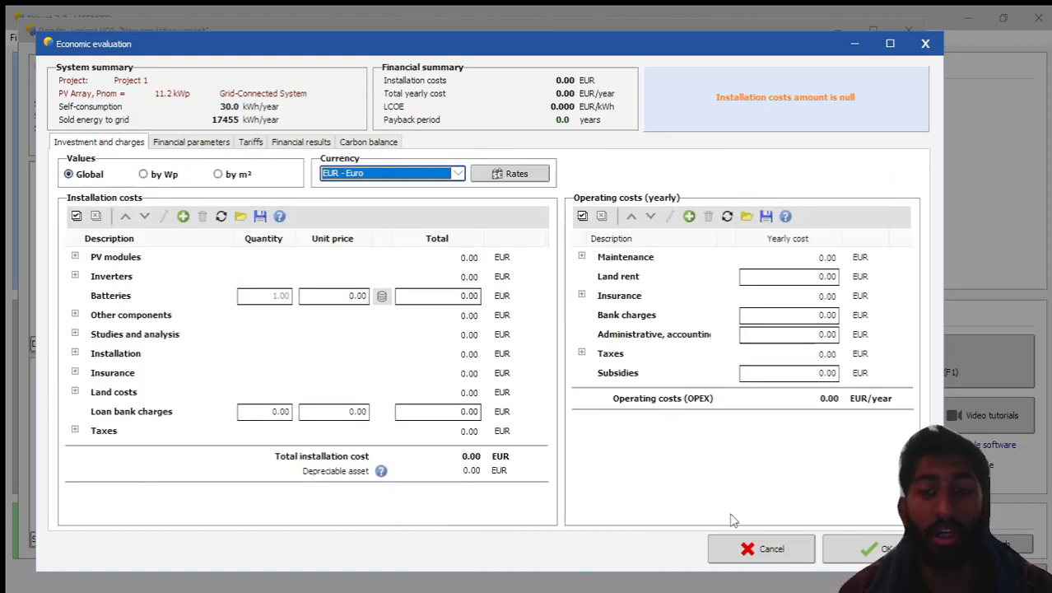
{"action": "left_click", "coordinate": [779, 560]}
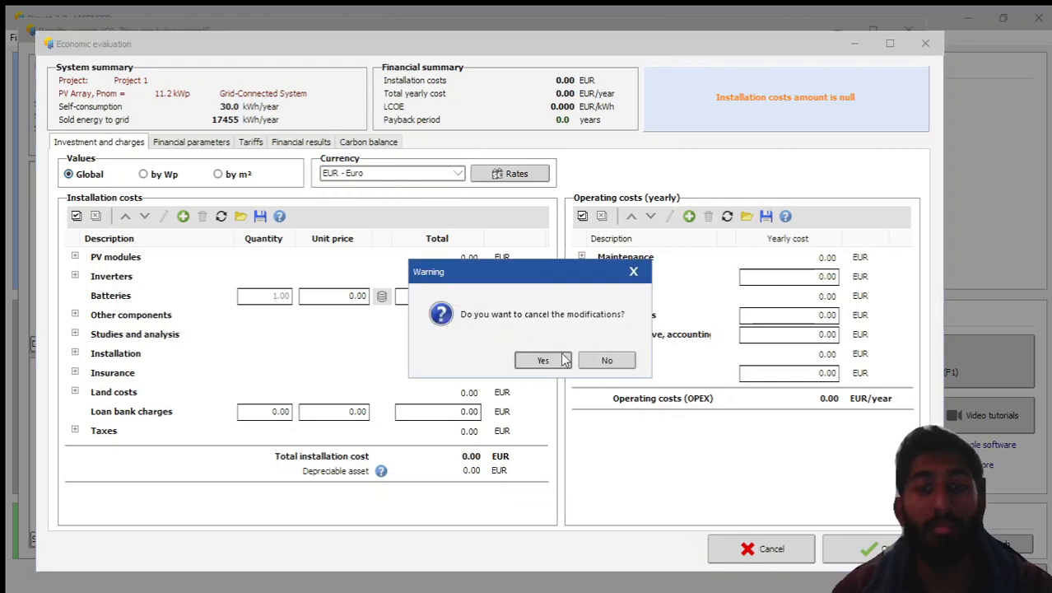
{"action": "left_click", "coordinate": [563, 360]}
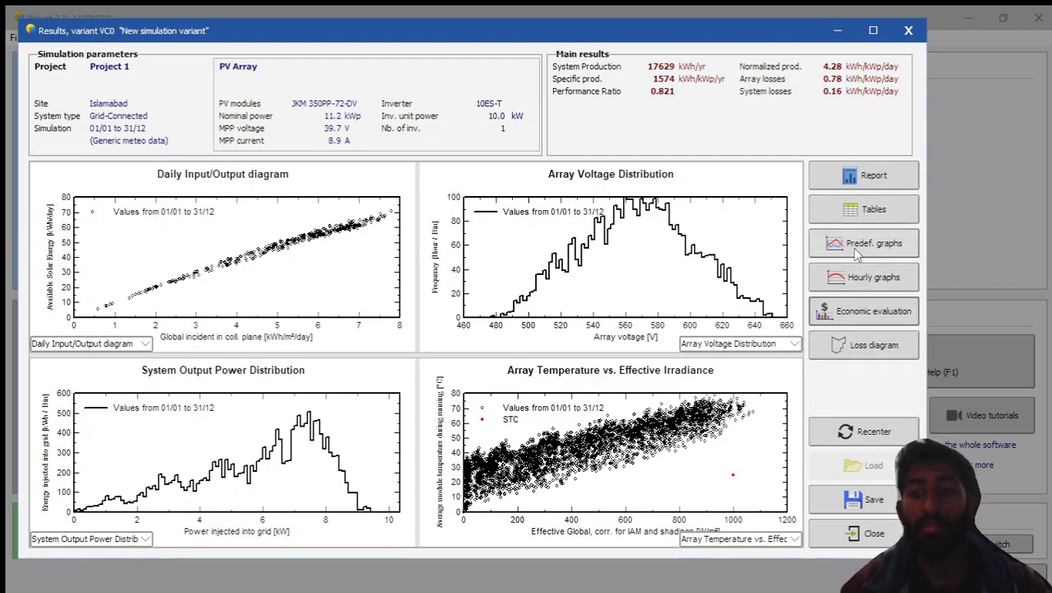
Close the simulation results and return to the Islamabad project's main window
{"action": "left_click", "coordinate": [860, 536]}
{"action": "left_click", "coordinate": [515, 317]}
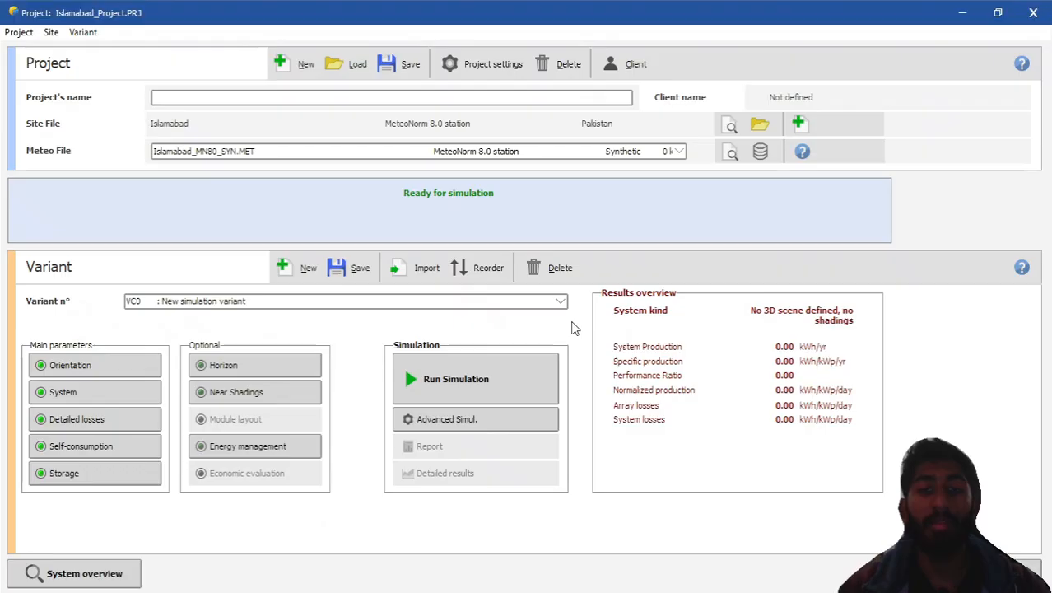